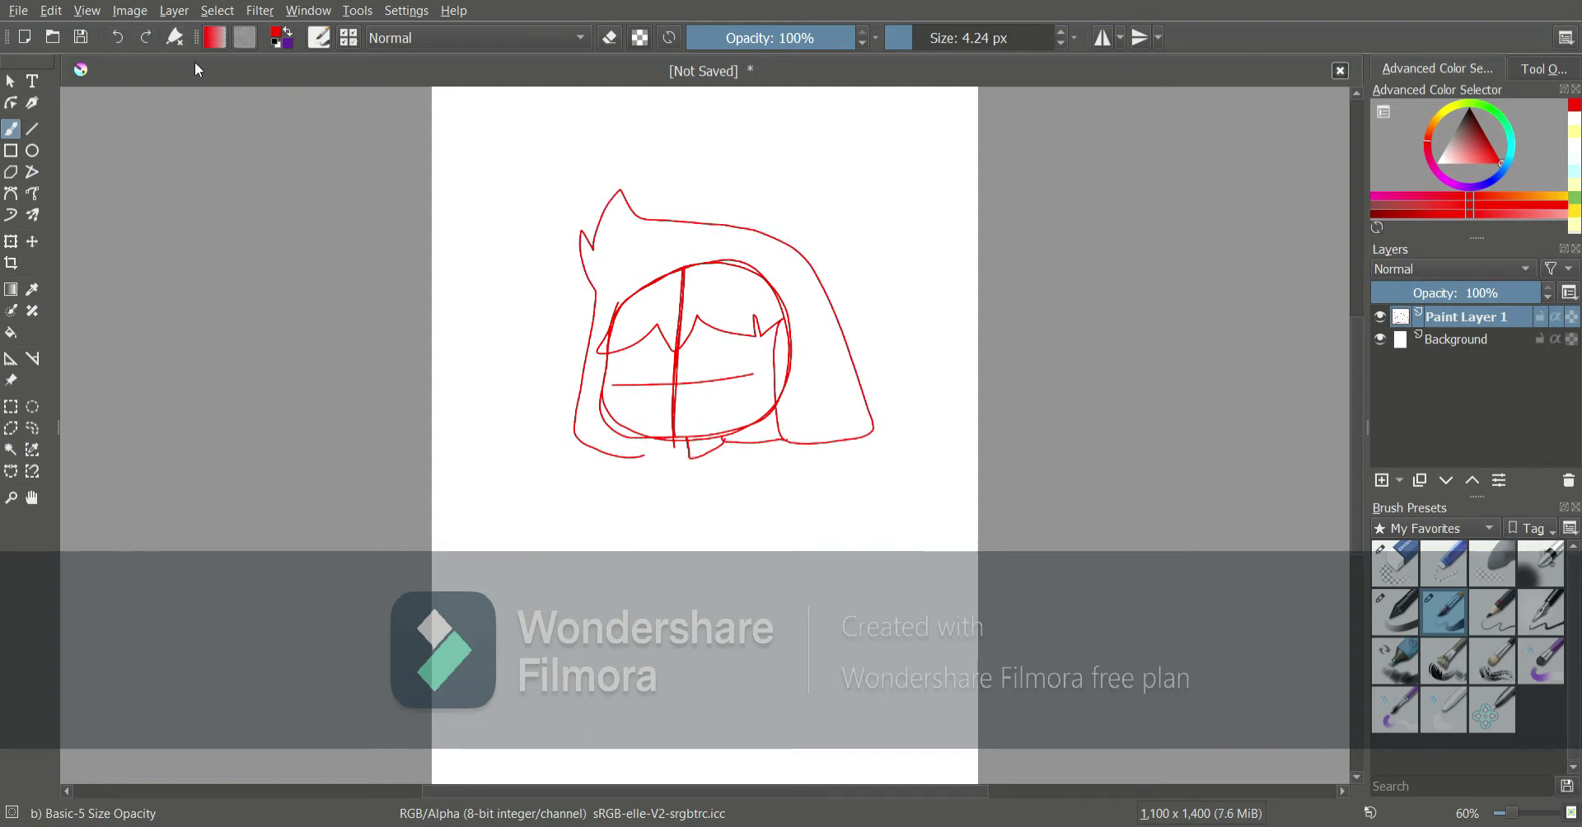
Sketch the character's flared torso and the lowered arm's wide sleeve in red below the neck
mouse_move(688, 457)
left_mouse_down()
mouse_move(632, 624)
mouse_move(766, 644)
mouse_move(727, 444)
mouse_move(813, 545)
mouse_move(775, 635)
mouse_move(585, 486)
mouse_move(608, 576)
left_mouse_up()
key("ctrl+z")
mouse_move(688, 458)
left_mouse_down()
mouse_move(573, 535)
mouse_move(608, 582)
mouse_move(590, 526)
left_mouse_up()
key("ctrl+z")
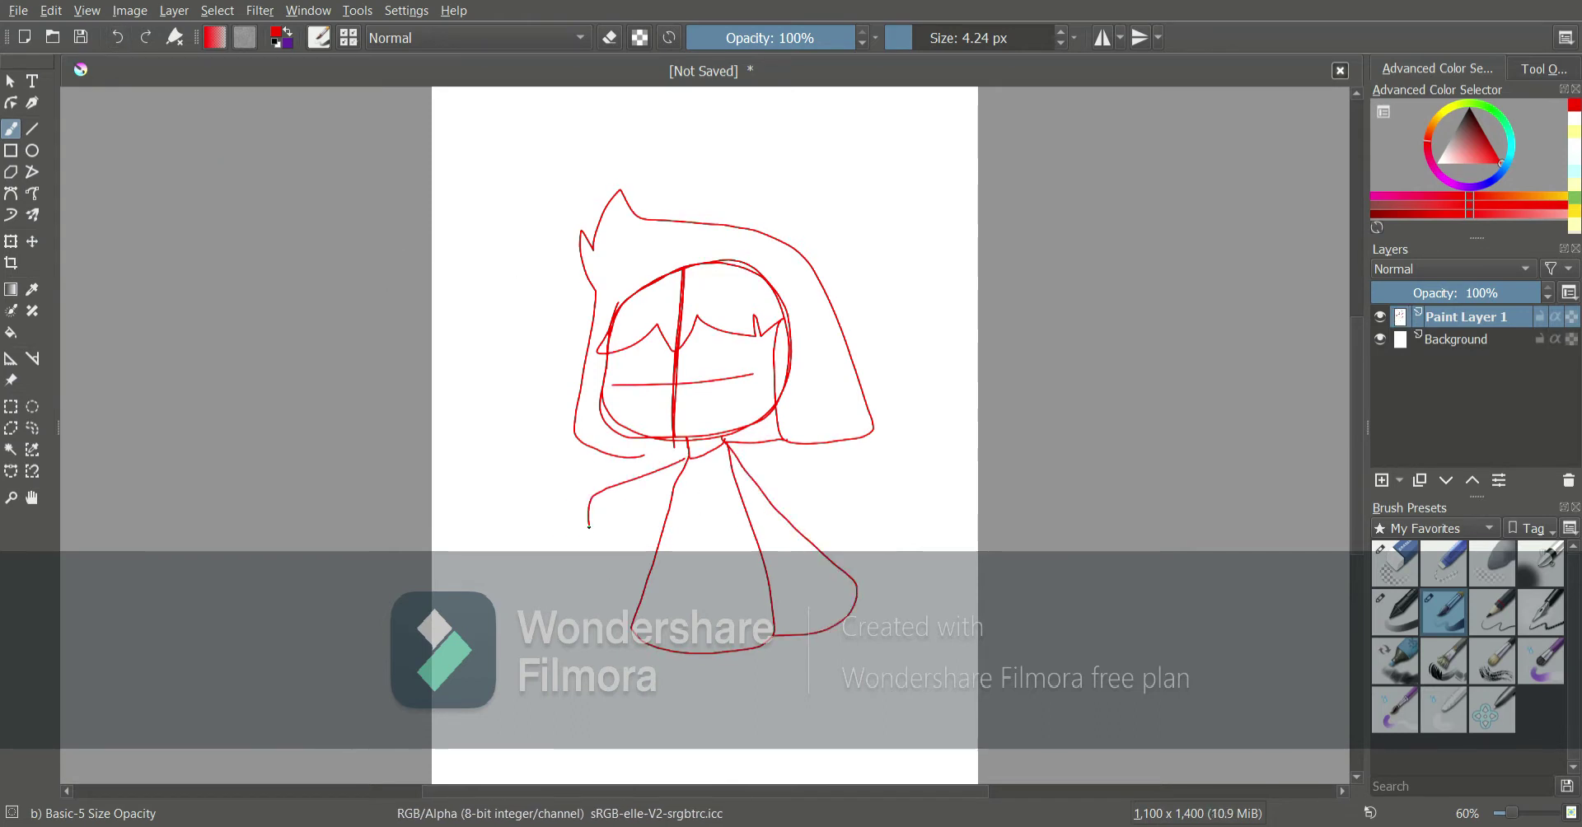
key("ctrl+z")
Sketch the raised arm's wide sleeve and hand, with a large four-pointed sparkle beneath the hand
mouse_move(689, 458)
left_mouse_down()
mouse_move(593, 540)
mouse_move(659, 531)
left_mouse_up()
mouse_move(559, 518)
left_mouse_down()
mouse_move(544, 545)
mouse_move(599, 569)
left_mouse_up()
mouse_move(501, 595)
left_mouse_down()
mouse_move(605, 597)
mouse_move(557, 650)
mouse_move(522, 588)
left_mouse_up()
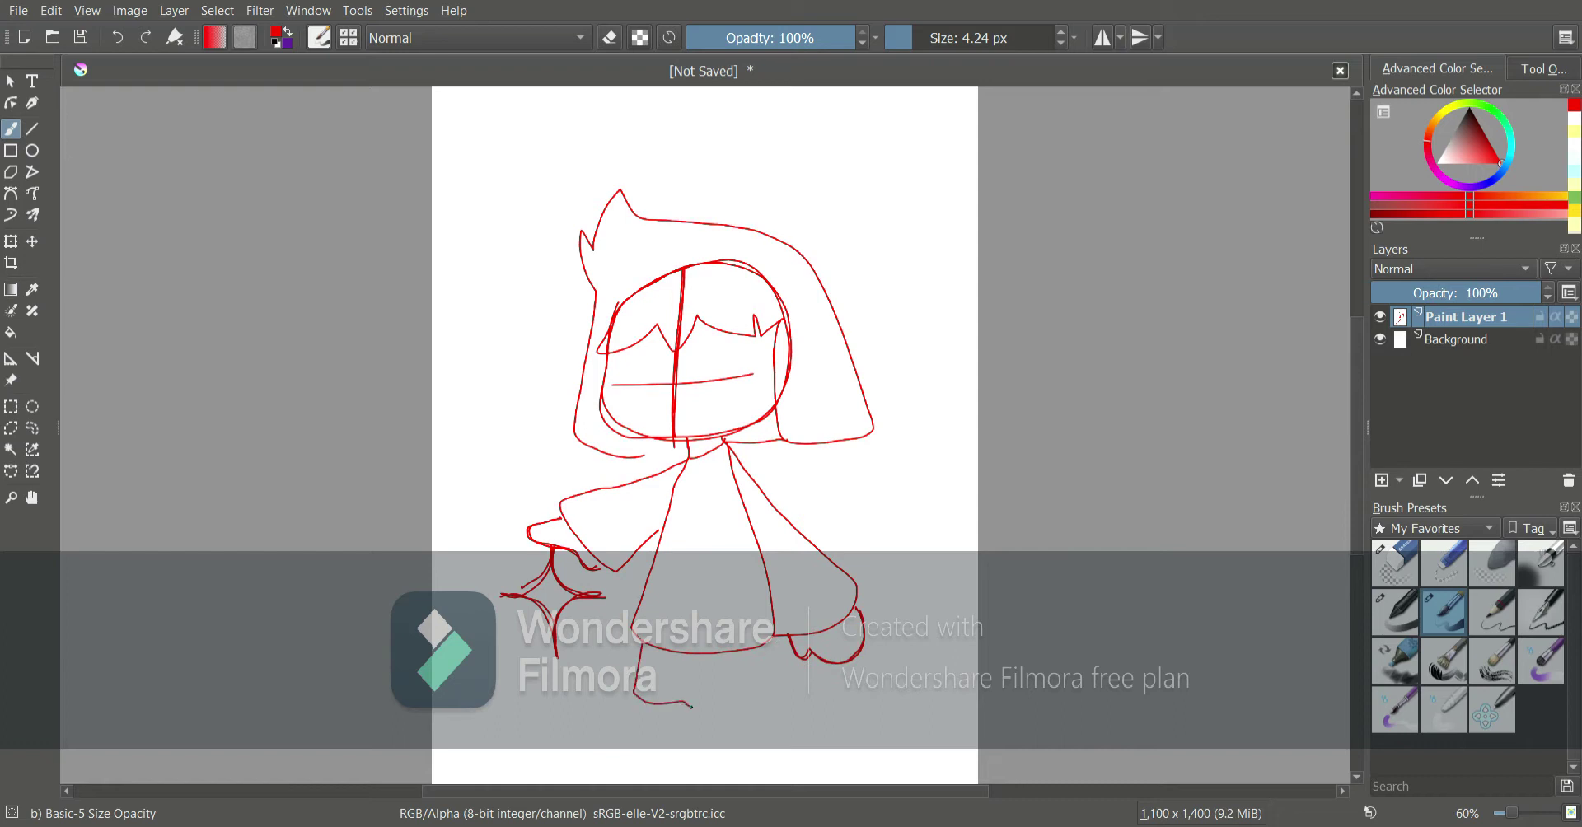
Sketch the shorts below the sweater hem and two rounded shoes beneath them
left_click_drag(691, 707, 772, 647)
mouse_move(635, 688)
left_mouse_down()
mouse_move(669, 702)
mouse_move(771, 642)
left_mouse_up()
mouse_move(687, 667)
left_mouse_down()
mouse_move(692, 708)
mouse_move(782, 698)
mouse_move(793, 714)
left_mouse_up()
mouse_move(647, 704)
left_mouse_down()
mouse_move(654, 737)
mouse_move(610, 738)
left_mouse_up()
Sketch two horizontal bands across the sweater and scribble them in as stripes
mouse_move(676, 486)
left_mouse_down()
mouse_move(738, 496)
mouse_move(754, 546)
left_mouse_up()
left_click_drag(647, 568, 775, 585)
mouse_move(639, 597)
left_mouse_down()
mouse_move(711, 622)
mouse_move(750, 610)
left_mouse_up()
left_click_drag(659, 605, 758, 623)
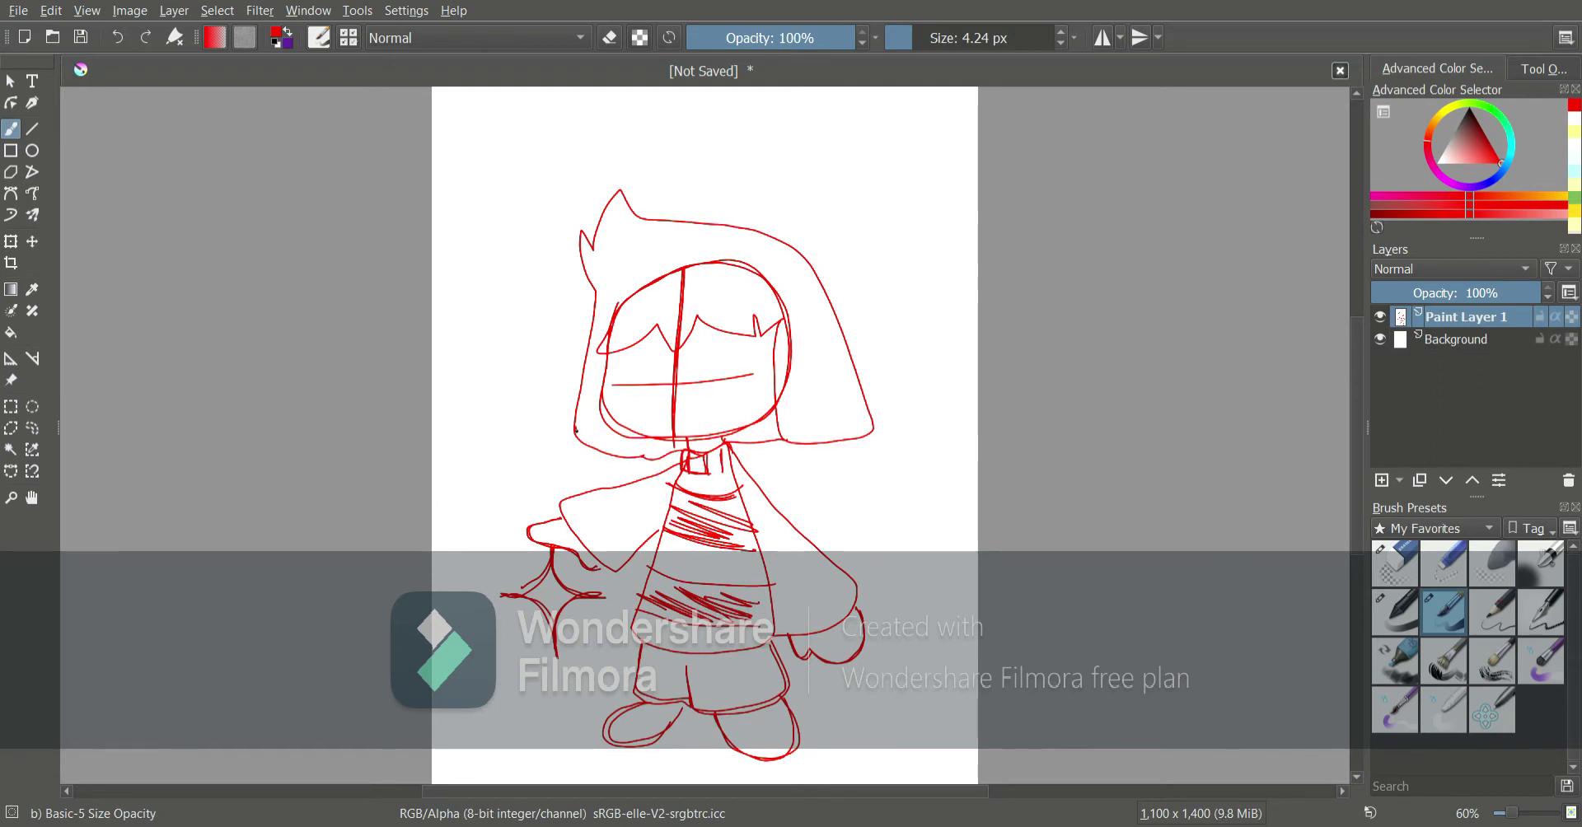
Add scalloped ends along the bottom of the hair, thicken the side strand and sharpen the tufts on top
left_click_drag(575, 430, 630, 459)
left_click_drag(871, 426, 729, 447)
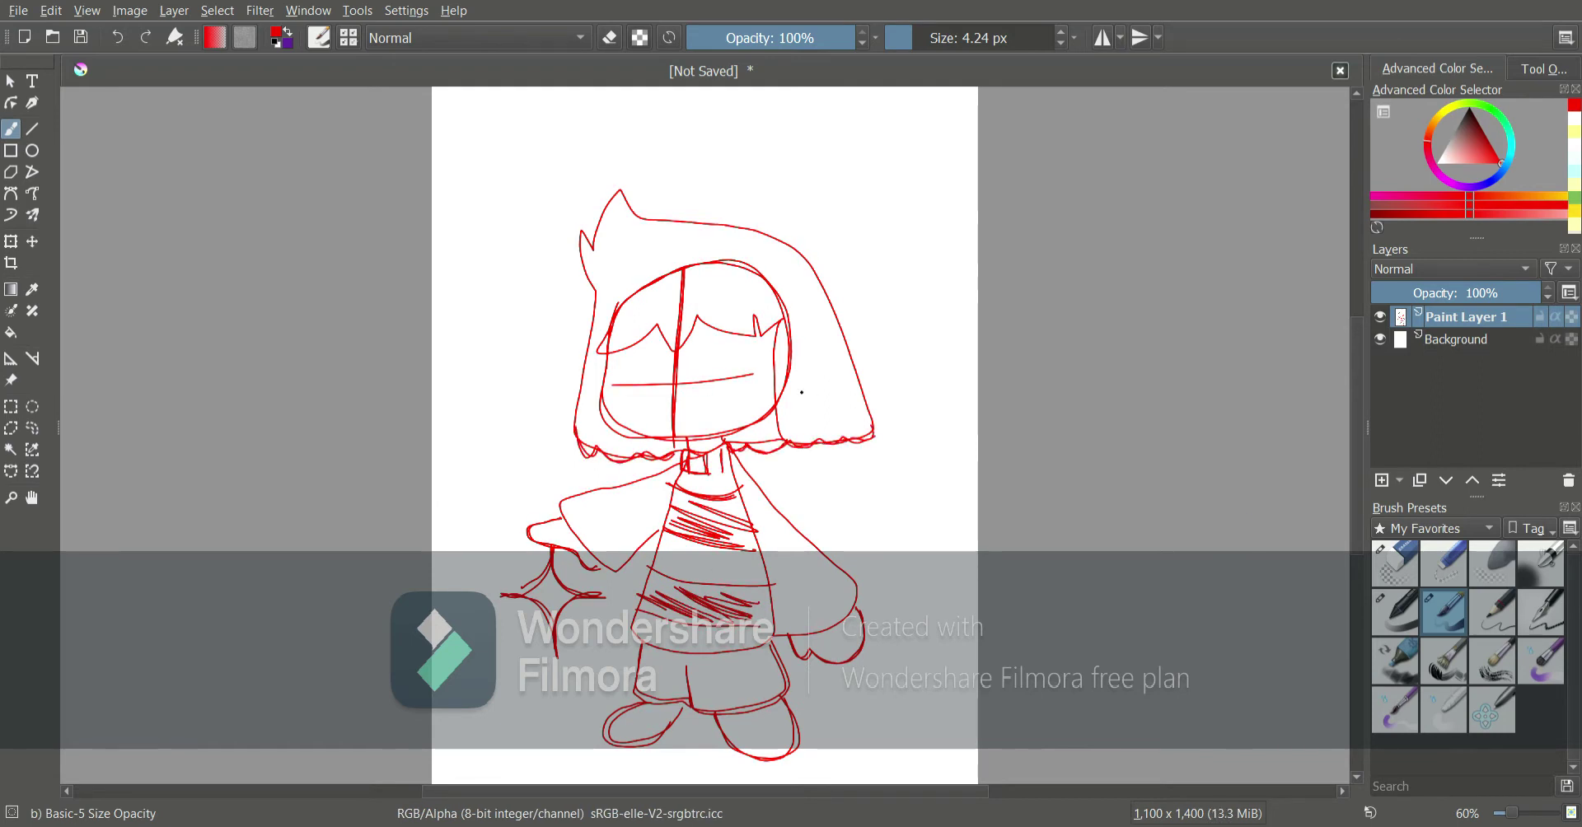
left_click_drag(778, 323, 790, 438)
mouse_move(576, 216)
left_mouse_down()
mouse_move(591, 285)
mouse_move(651, 227)
left_mouse_up()
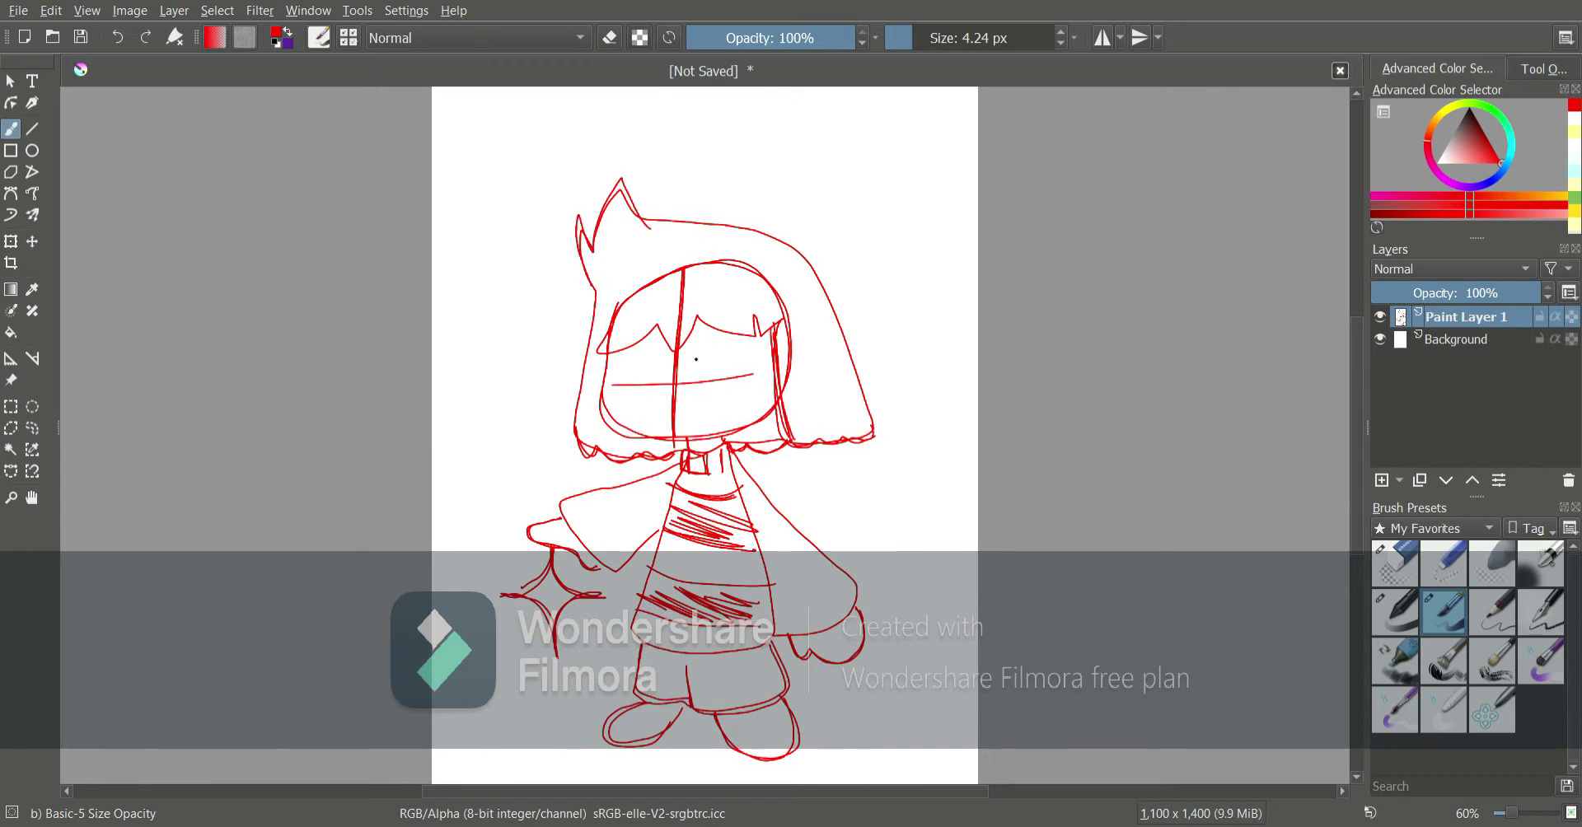
Sketch two narrow closed eyes, a small nose and a mouth on the face
mouse_move(699, 377)
left_mouse_down()
mouse_move(684, 380)
mouse_move(729, 374)
mouse_move(630, 377)
left_mouse_up()
key("ctrl+z")
key("ctrl+z")
mouse_move(760, 361)
left_mouse_down()
mouse_move(725, 370)
mouse_move(760, 362)
left_mouse_up()
mouse_move(636, 380)
left_mouse_down()
mouse_move(671, 375)
mouse_move(706, 419)
left_mouse_up()
Sketch small sparkles around the large one and a scribbled heart on the sweater's chest
left_click_drag(581, 628, 590, 643)
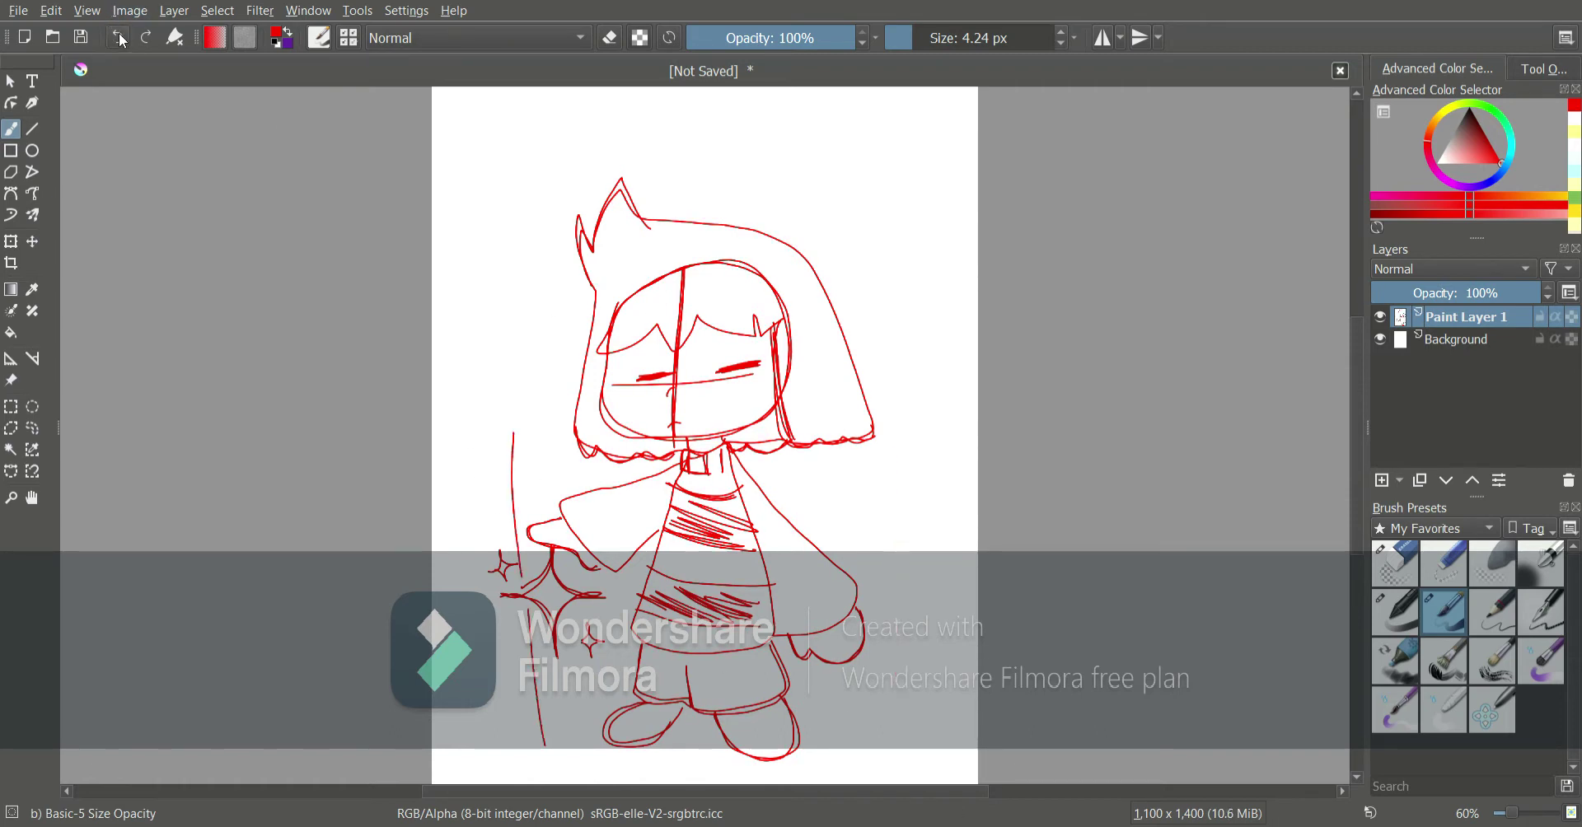
mouse_move(717, 504)
left_mouse_down()
mouse_move(735, 493)
mouse_move(716, 526)
mouse_move(746, 507)
left_mouse_up()
Add a new paint layer above the sketch and lower the opacity of Paint Layer 1
left_click(1457, 338)
left_click(1458, 320)
left_click(1382, 480)
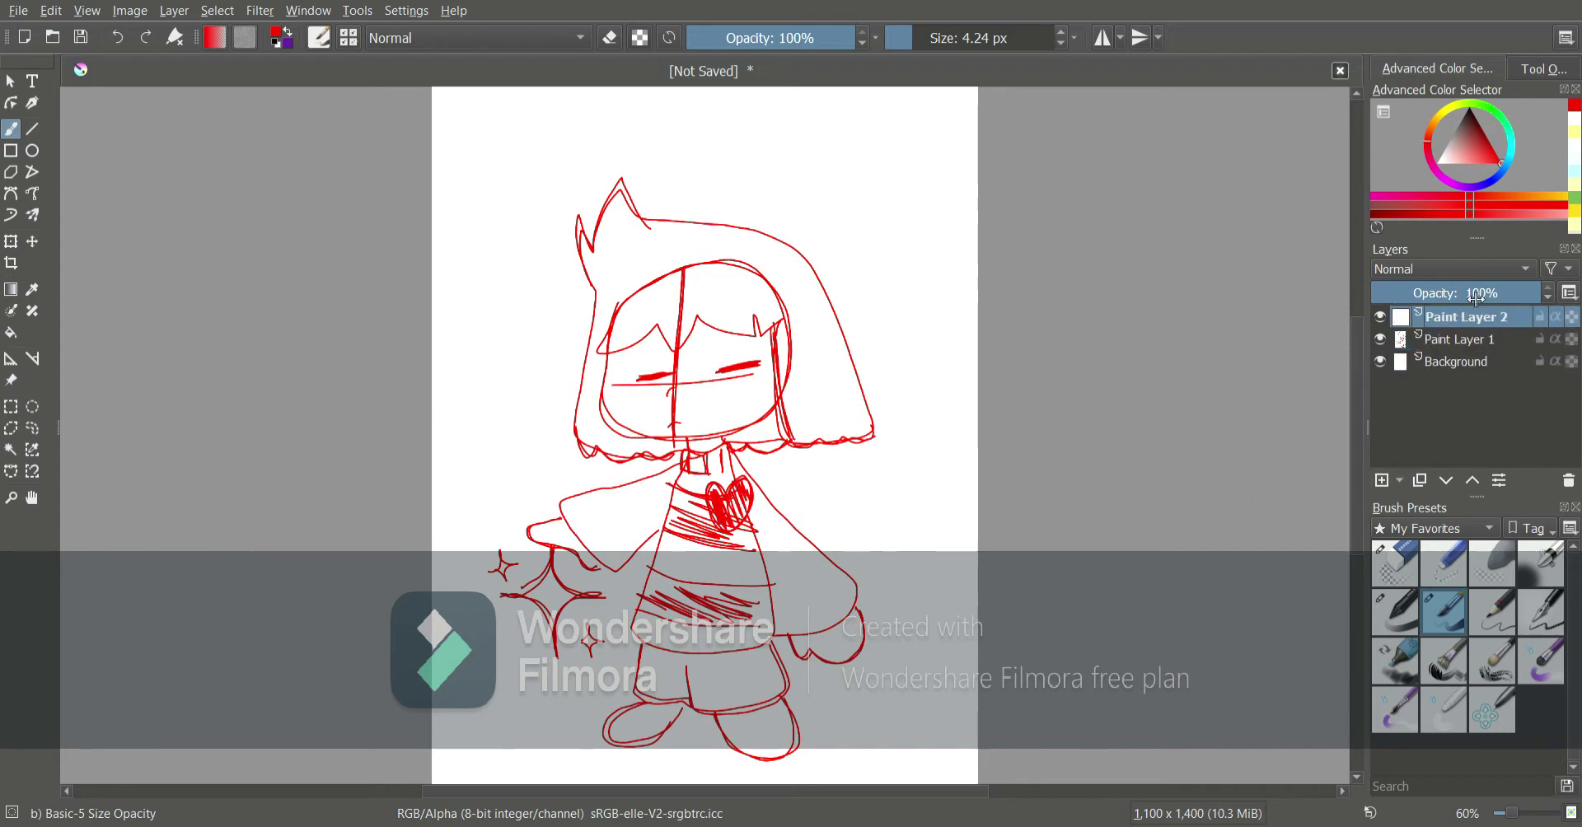
left_click(1472, 339)
left_click(1425, 294)
Ink the hair outline, fringe, face, closed eyes, nose and mouth in black on Paint Layer 2, cleaning up stray bits
left_click(1456, 318)
left_click(1470, 109)
mouse_move(593, 288)
left_mouse_down()
mouse_move(592, 249)
mouse_move(640, 202)
mouse_move(772, 241)
mouse_move(874, 417)
mouse_move(843, 444)
mouse_move(566, 445)
mouse_move(684, 456)
left_mouse_up()
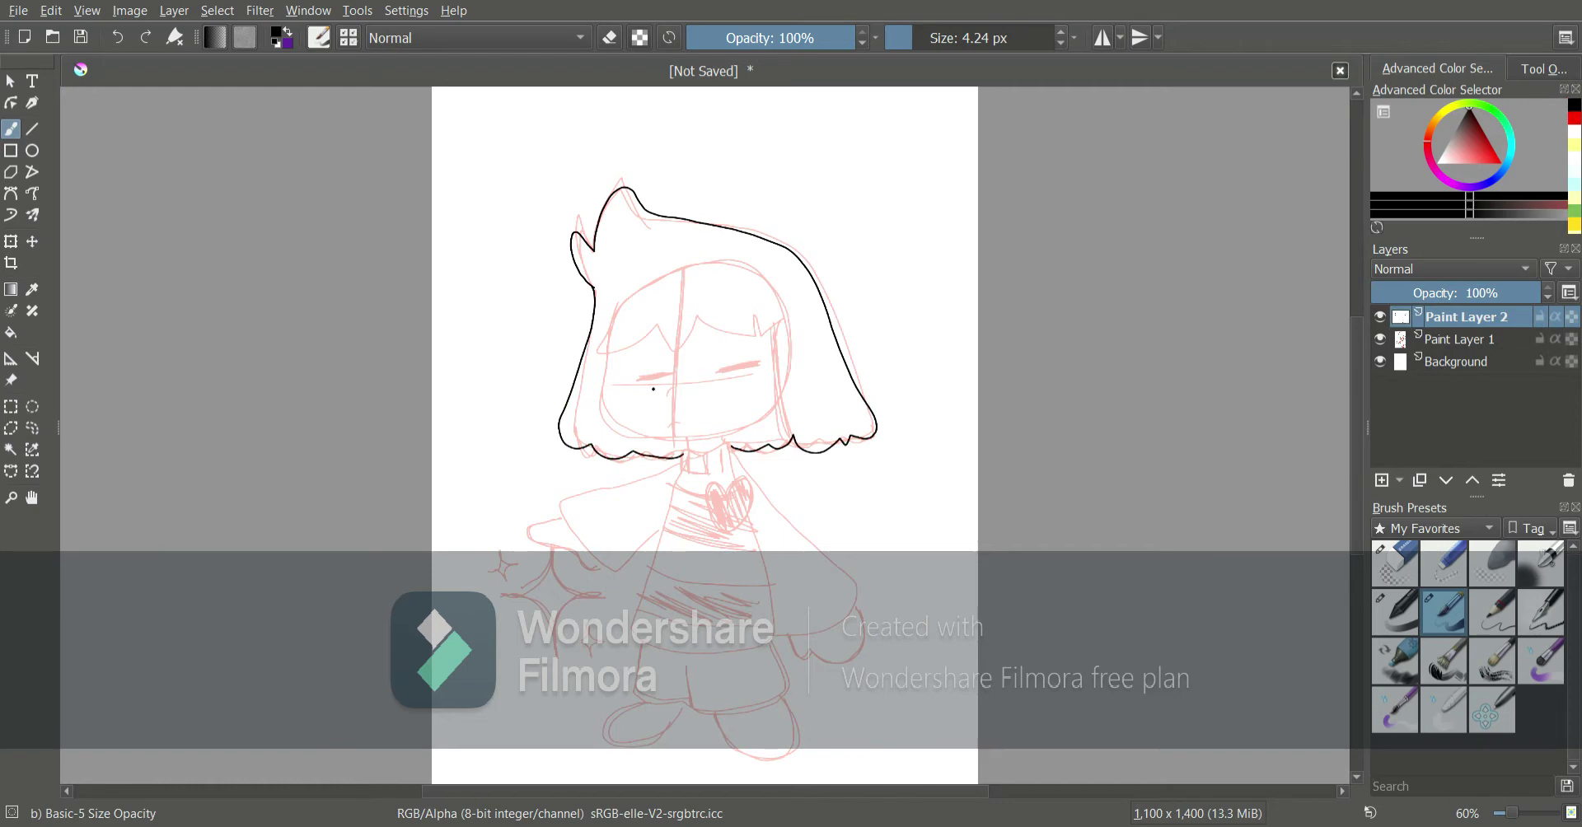
mouse_move(611, 351)
left_mouse_down()
mouse_move(656, 439)
mouse_move(779, 398)
left_mouse_up()
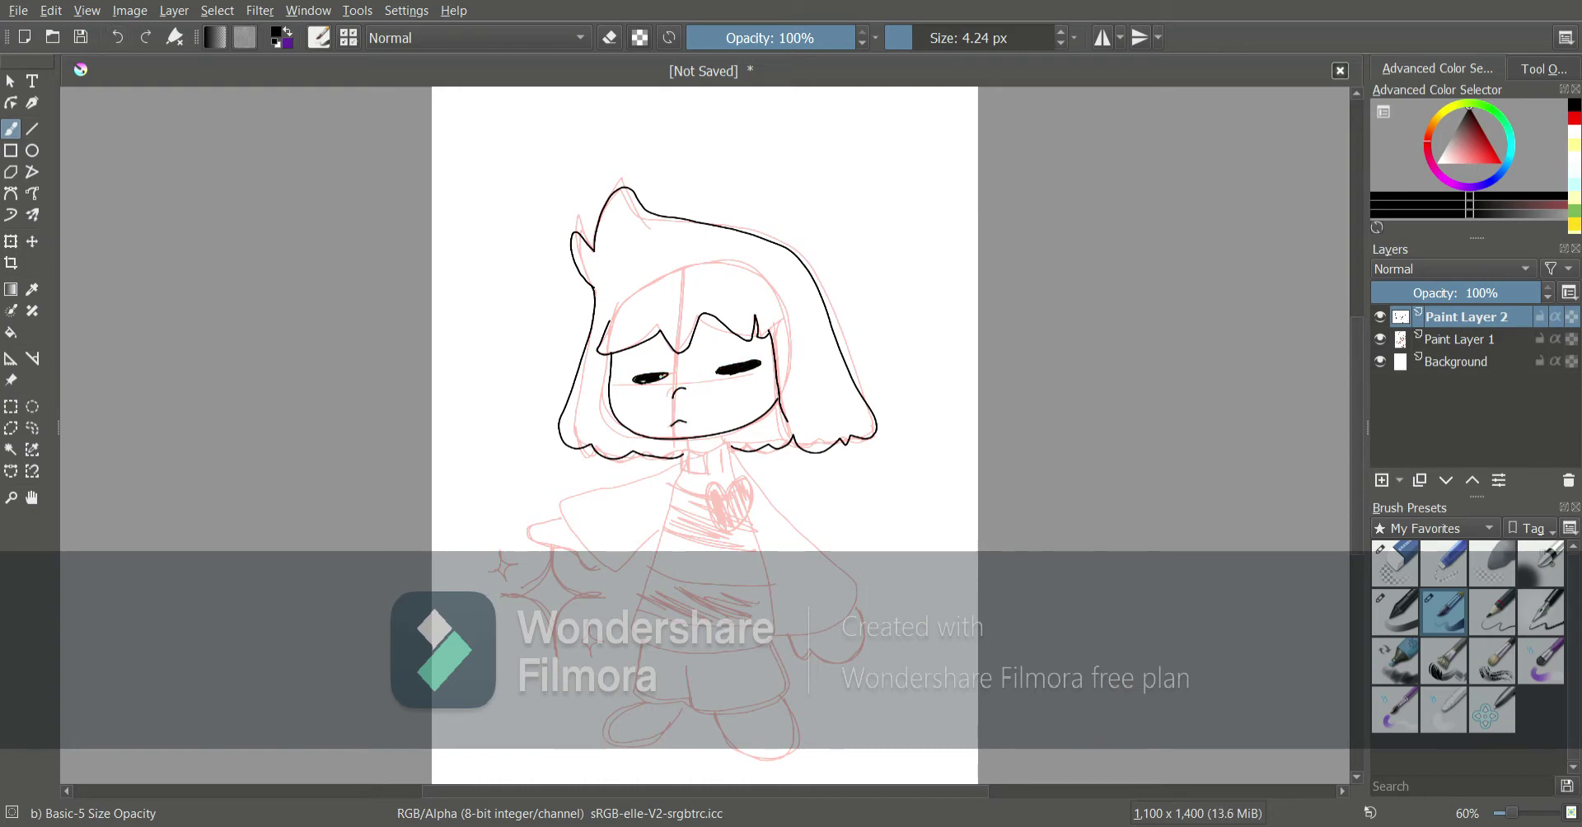
key("e")
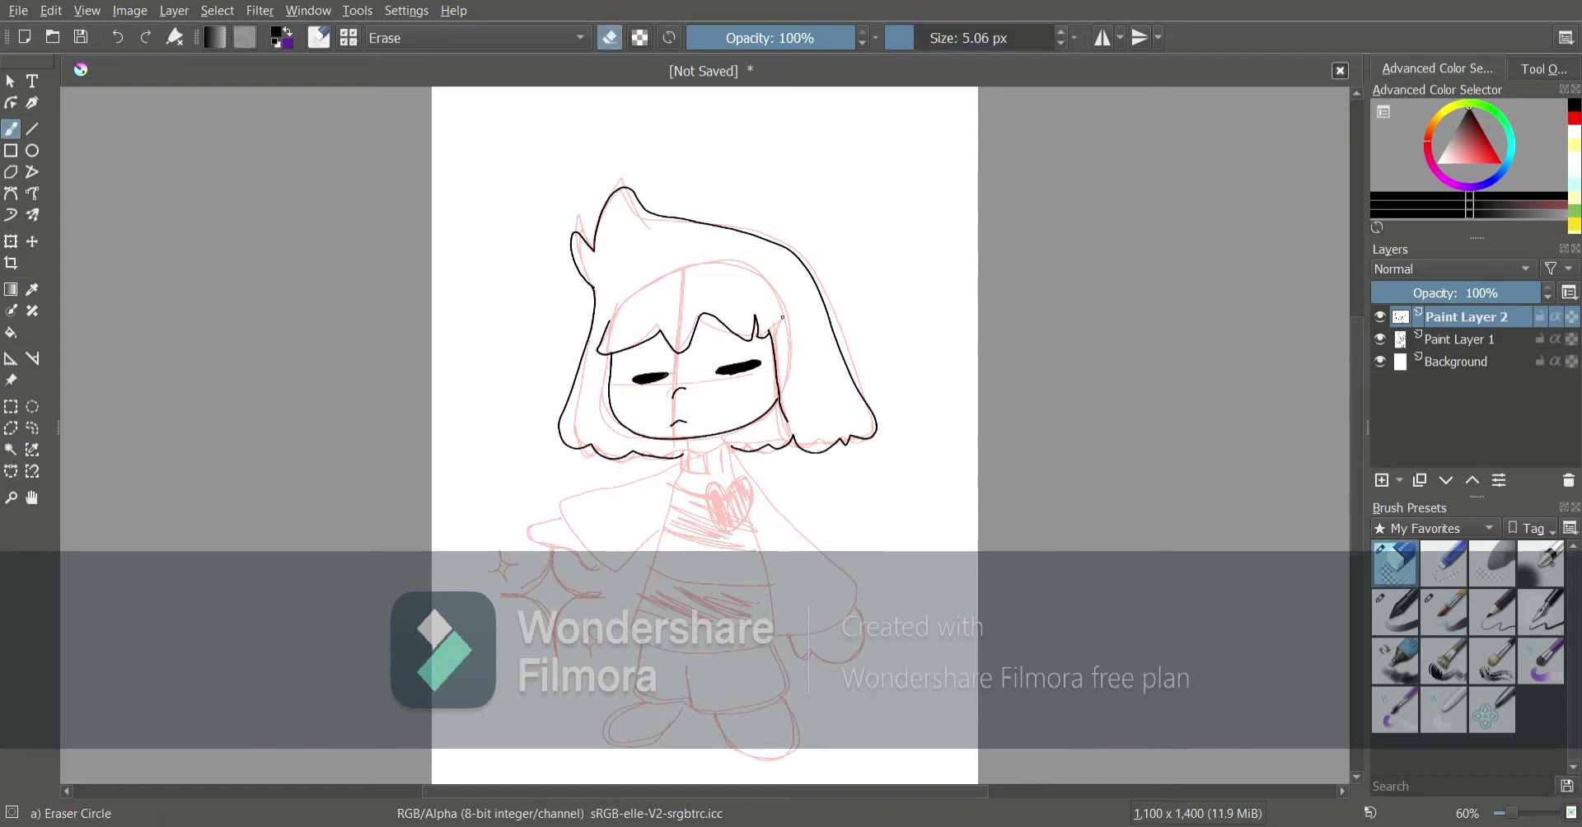
key("e")
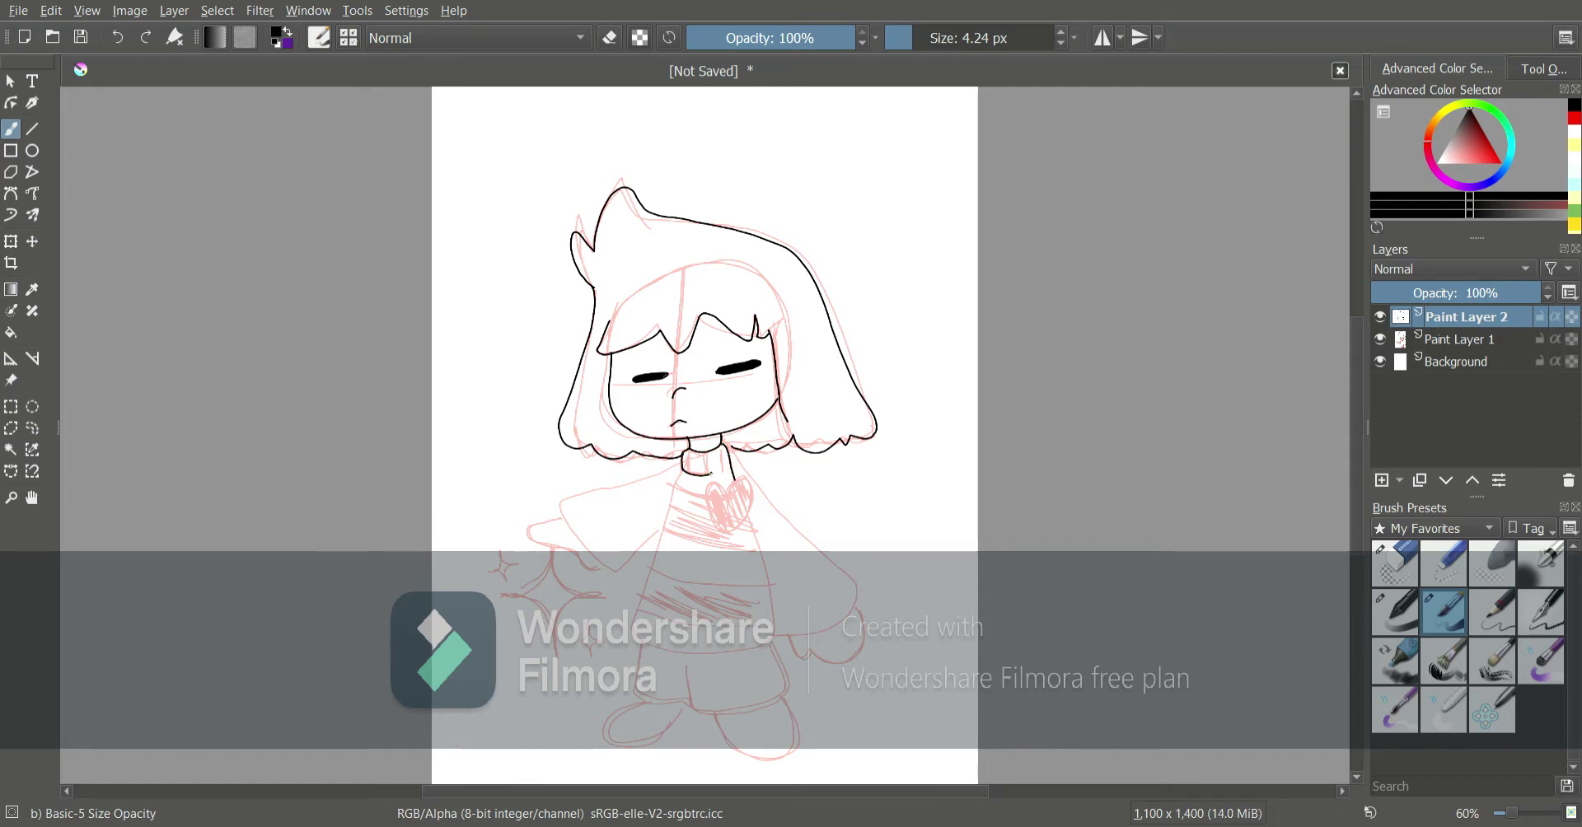
Ink the sweater body and the raised sleeve with its hand in black over the sketch
mouse_move(734, 485)
left_mouse_down()
mouse_move(768, 597)
mouse_move(739, 642)
mouse_move(635, 644)
mouse_move(666, 494)
mouse_move(556, 490)
mouse_move(657, 525)
left_mouse_up()
left_click_drag(561, 521, 567, 551)
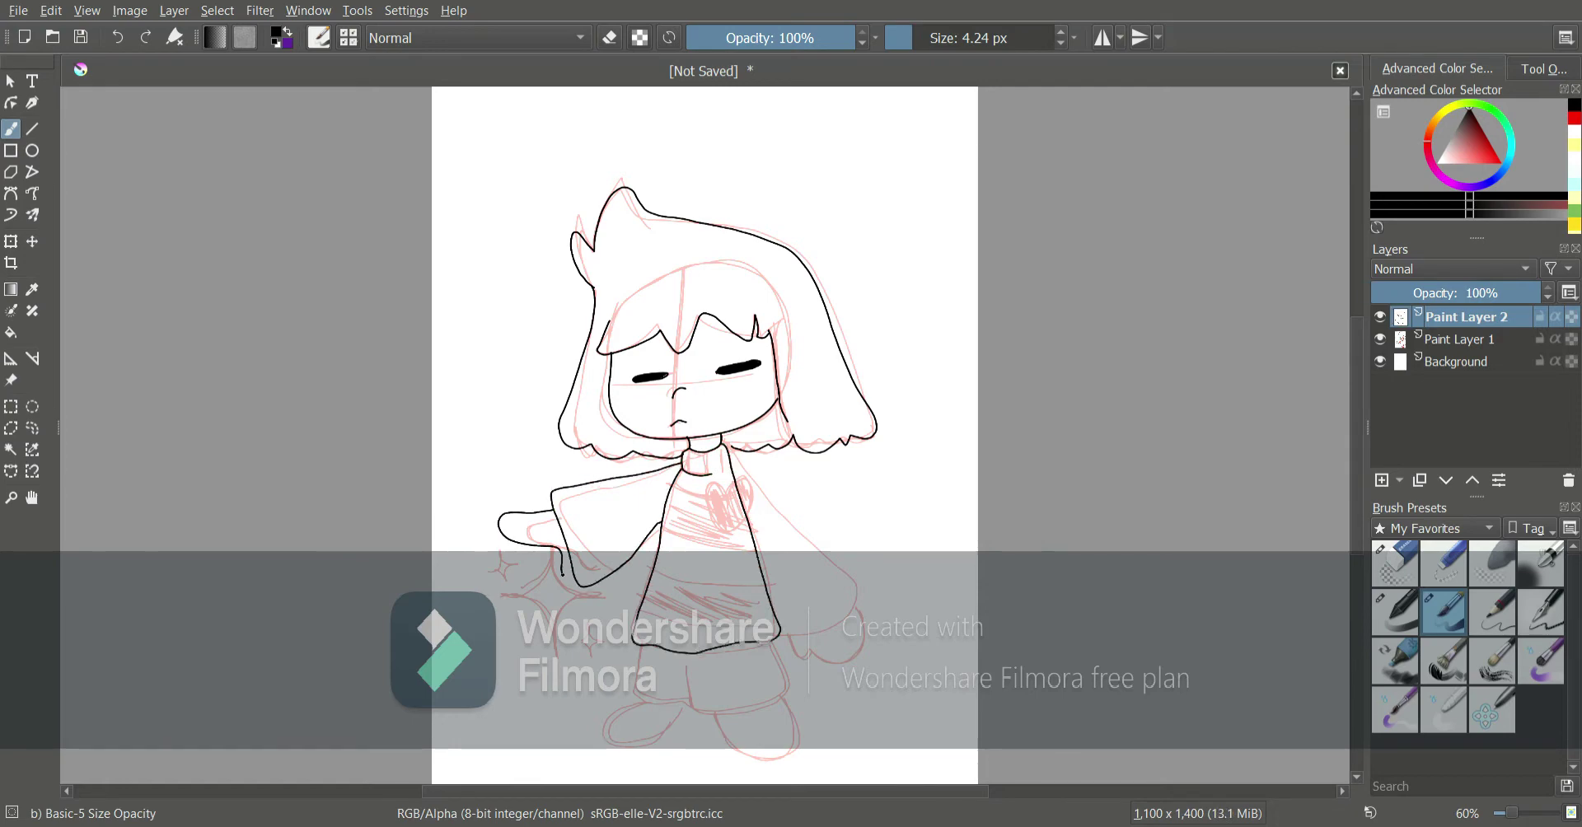
left_click(117, 37)
Ink the large four-pointed sparkle under the raised hand and the two small sparkles beside it
mouse_move(500, 595)
left_mouse_down()
mouse_move(552, 663)
mouse_move(512, 597)
mouse_move(535, 600)
mouse_move(547, 547)
left_mouse_up()
left_click(117, 37)
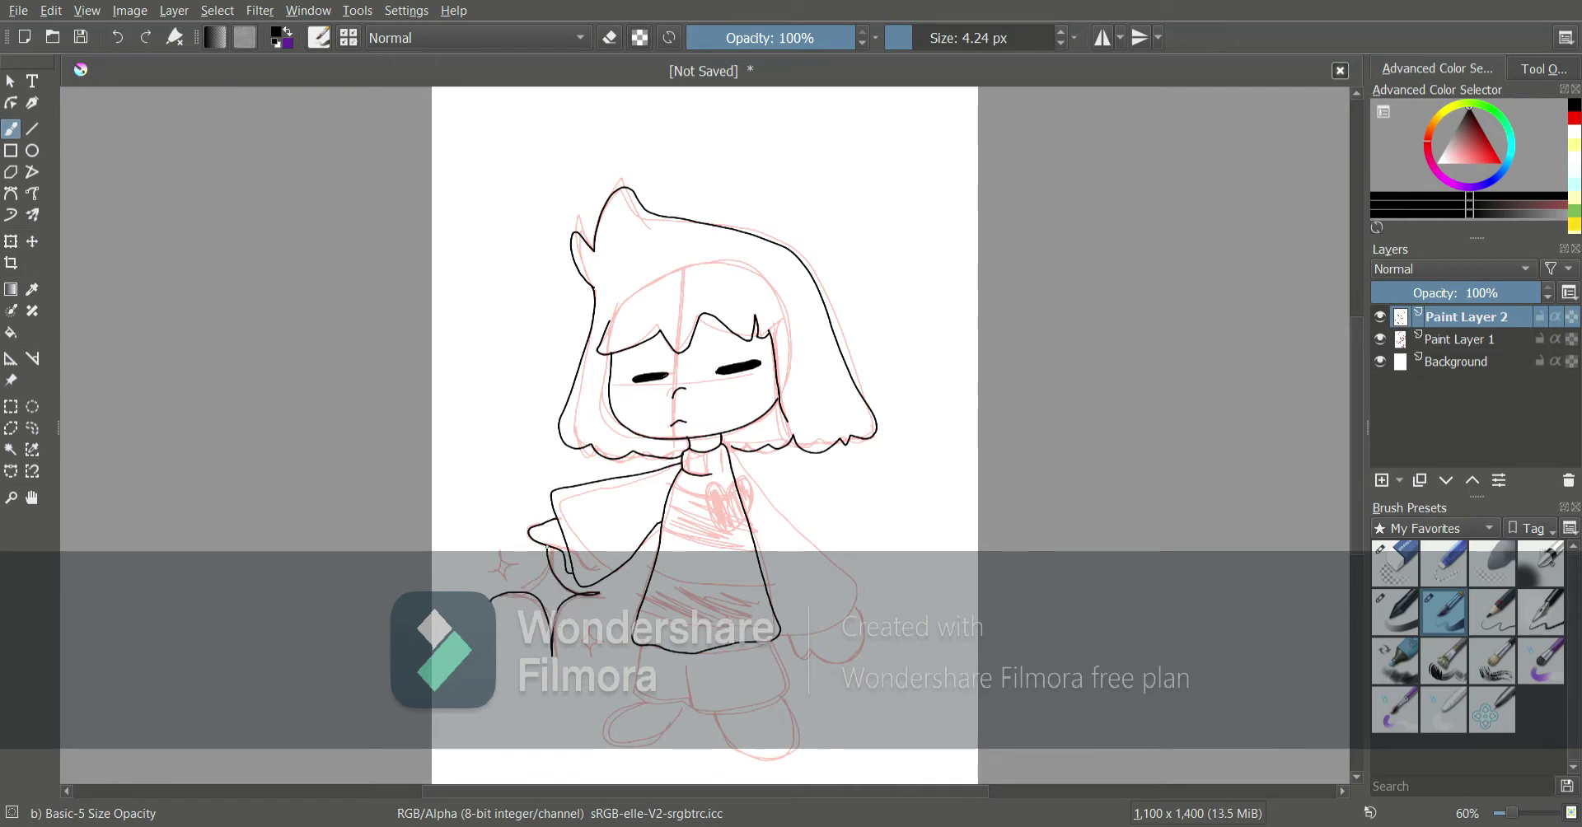
key("ctrl+z")
left_click_drag(495, 594, 547, 648)
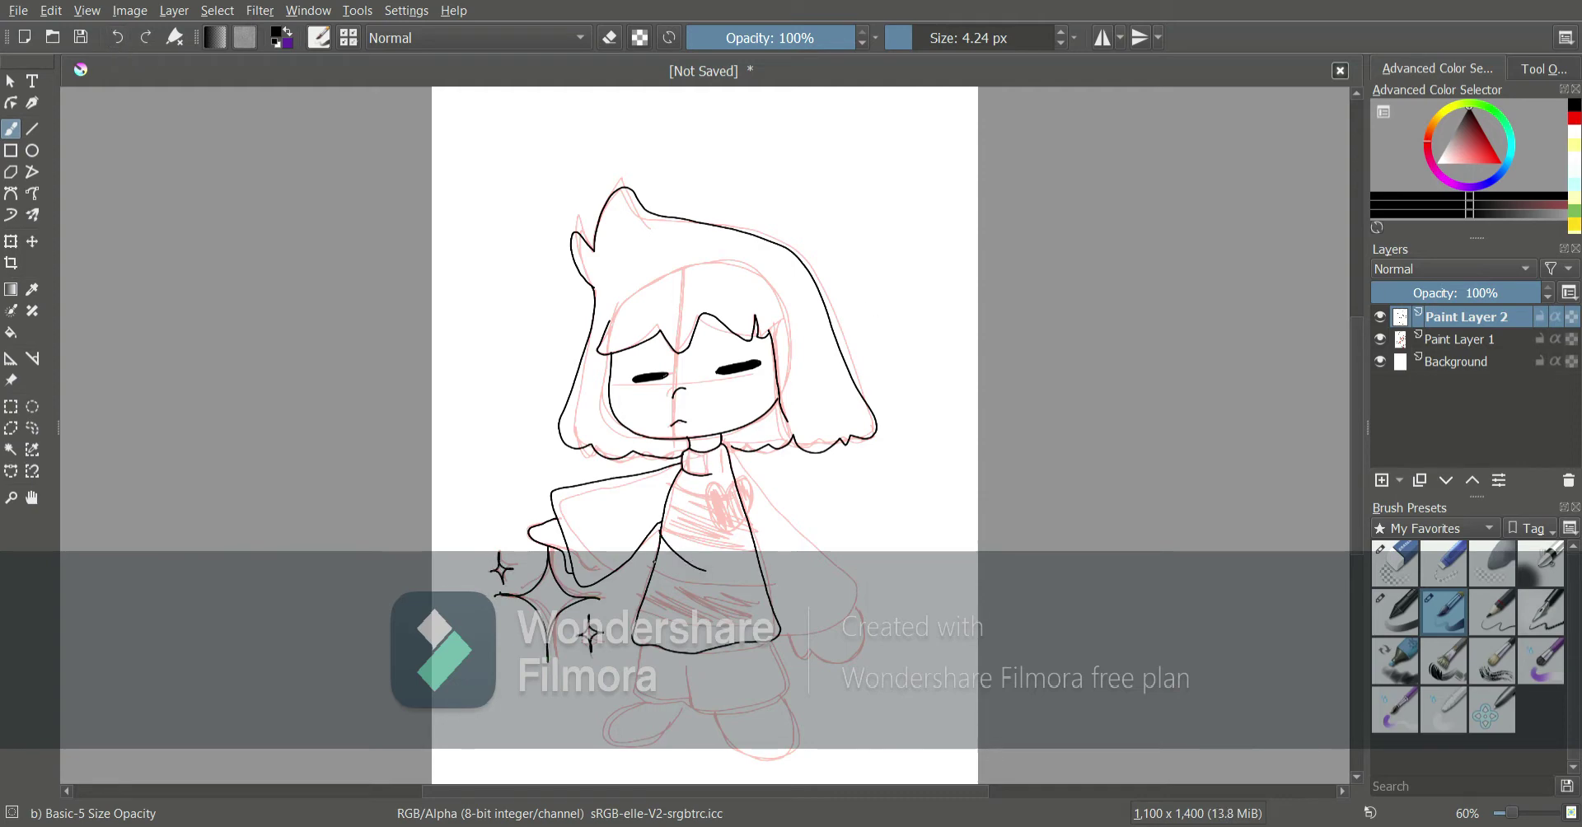
Remove the stray line on the sweater and ink the lowered sleeve with its hand
left_click(118, 42)
mouse_move(729, 453)
left_mouse_down()
mouse_move(790, 633)
mouse_move(776, 631)
mouse_move(851, 658)
left_mouse_up()
left_click(118, 40)
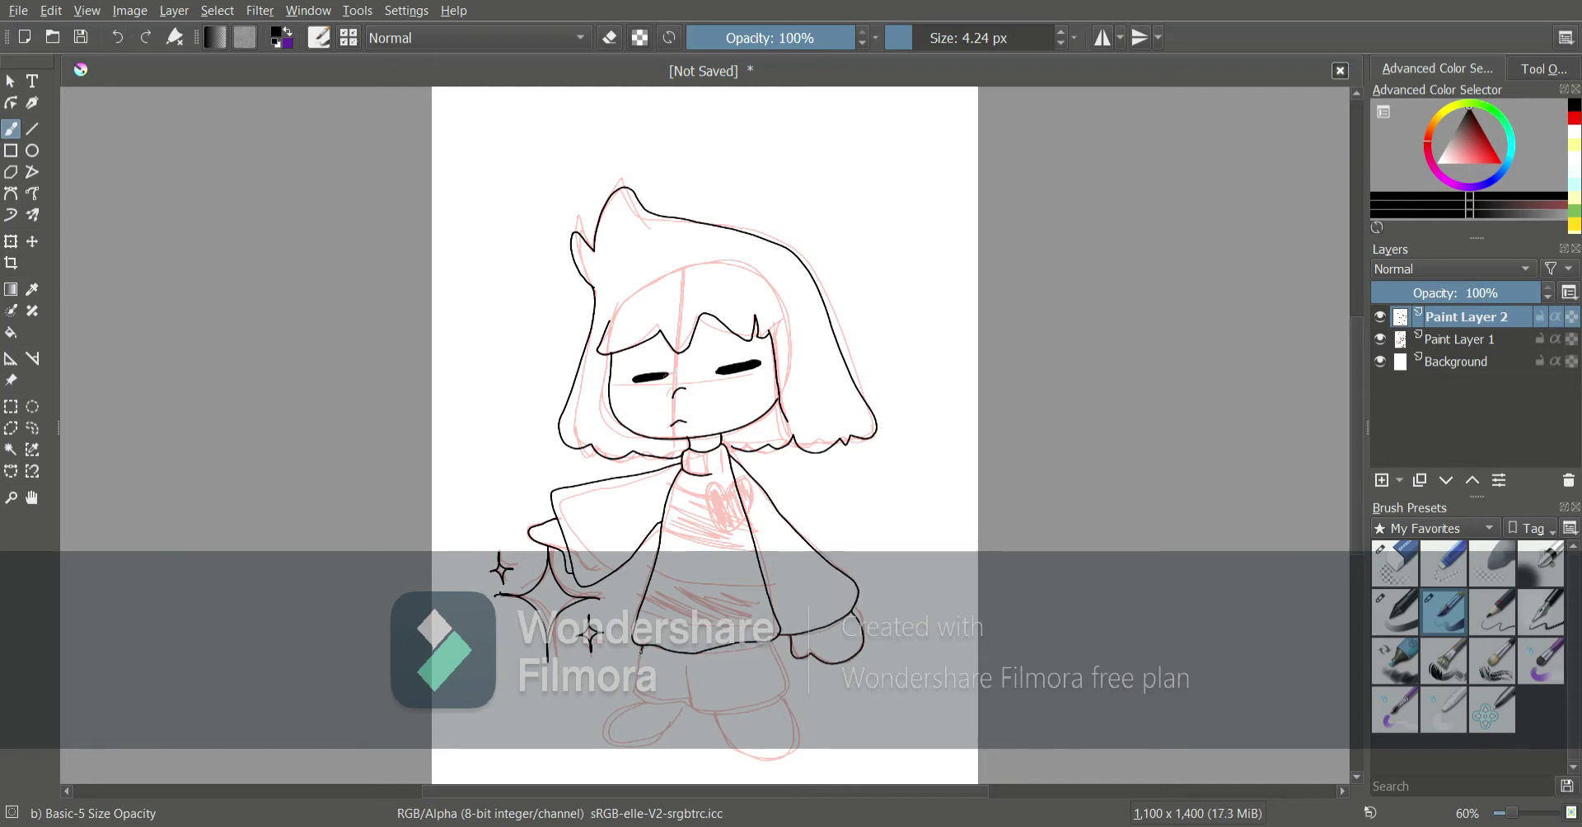
Ink the shorts and both shoes in black below the sweater
left_click_drag(642, 651, 687, 706)
mouse_move(687, 669)
left_mouse_down()
mouse_move(701, 715)
mouse_move(773, 643)
left_mouse_up()
mouse_move(645, 700)
left_mouse_down()
mouse_move(783, 693)
mouse_move(773, 706)
left_mouse_up()
left_click(118, 38)
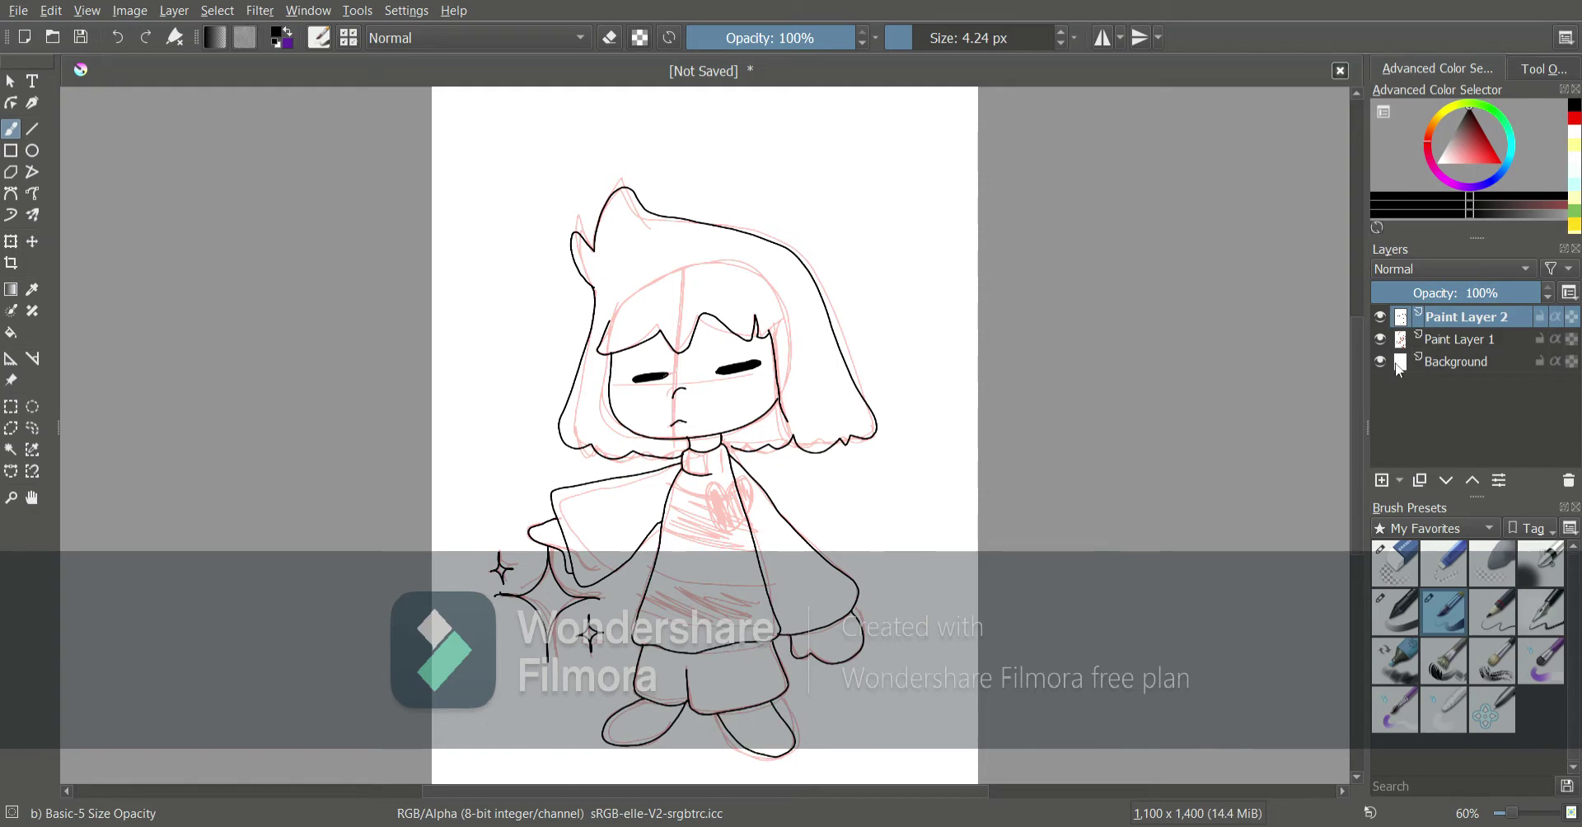
Fade Paint Layer 1 further by lowering its opacity, and make Paint Layer 2 active again
left_click(1459, 339)
left_click_drag(1421, 293, 1389, 294)
left_click(1466, 317)
left_click(11, 334)
left_click(1480, 125)
left_click(733, 264)
left_click(118, 38)
left_click(13, 130)
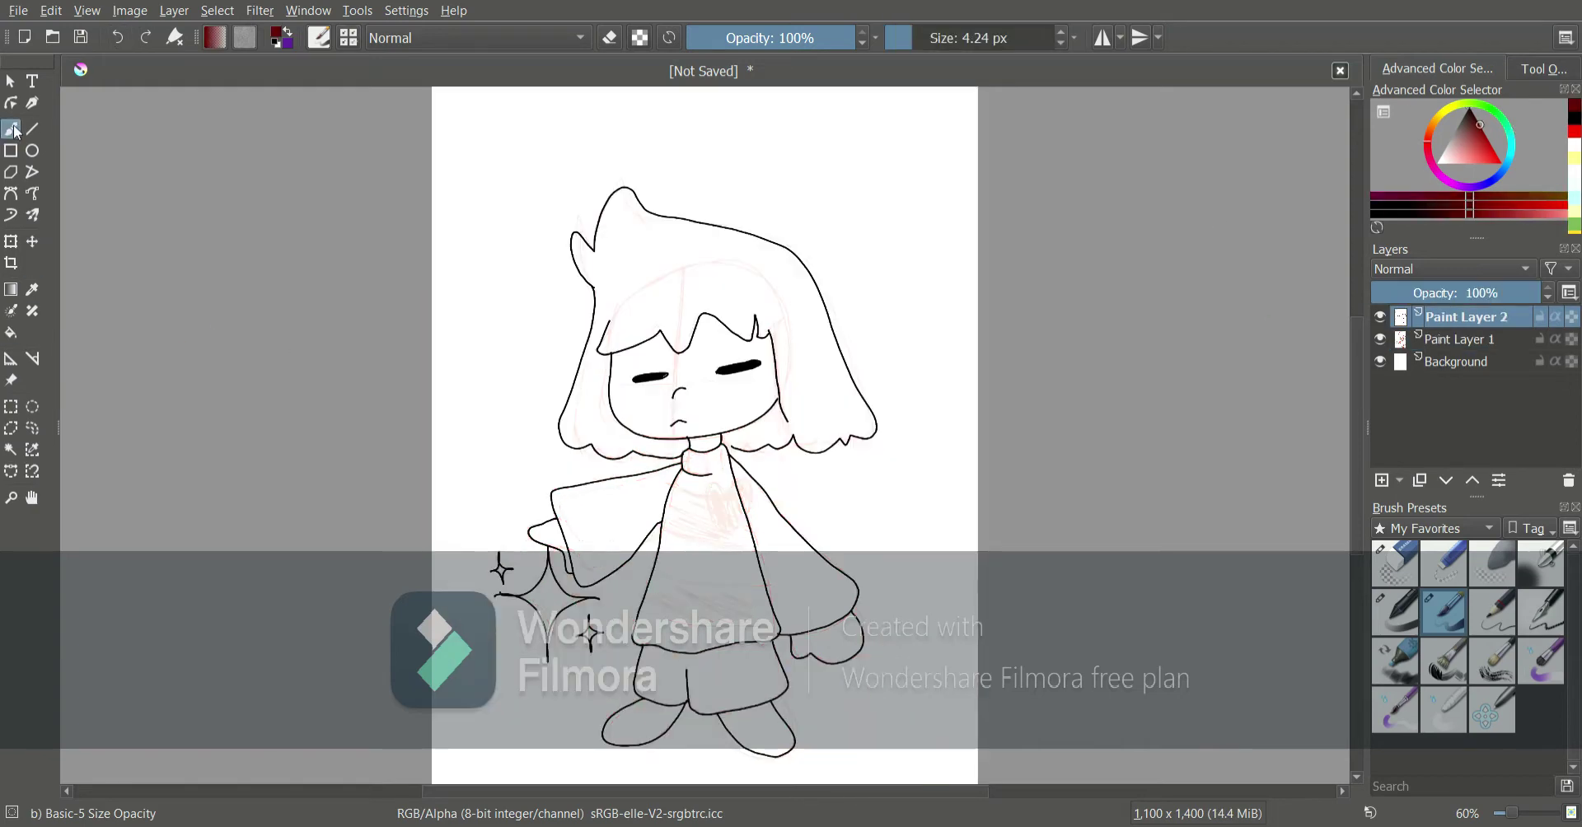
key("d")
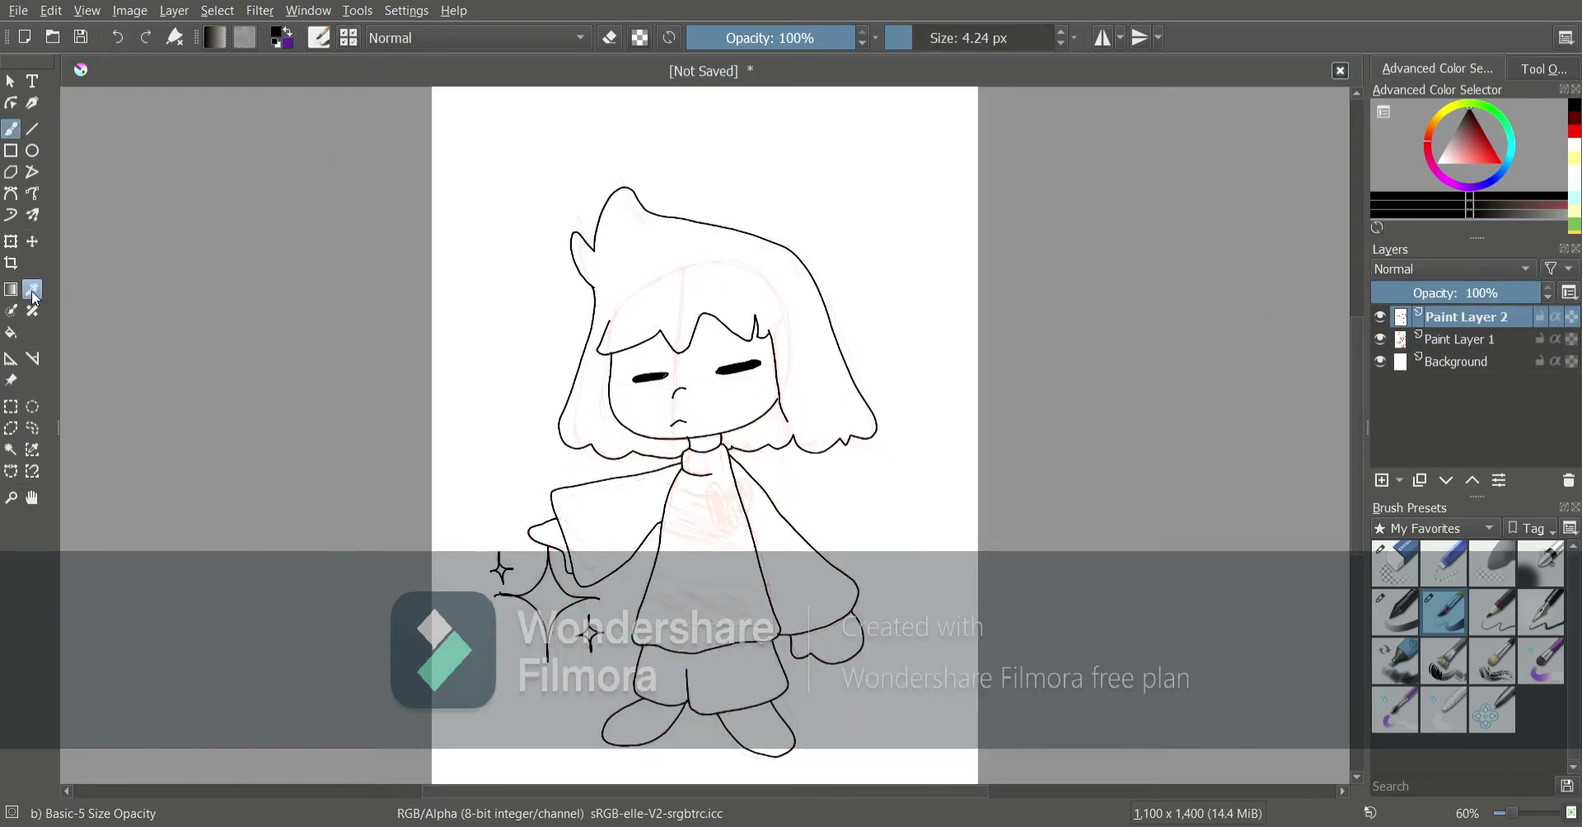
left_click(10, 333)
left_click(1473, 121)
left_click(1474, 130)
left_click(734, 264)
left_click(117, 38)
Close the gaps in the face outline and ink a small oval ear in the hair with the black brush
left_click(14, 130)
key("d")
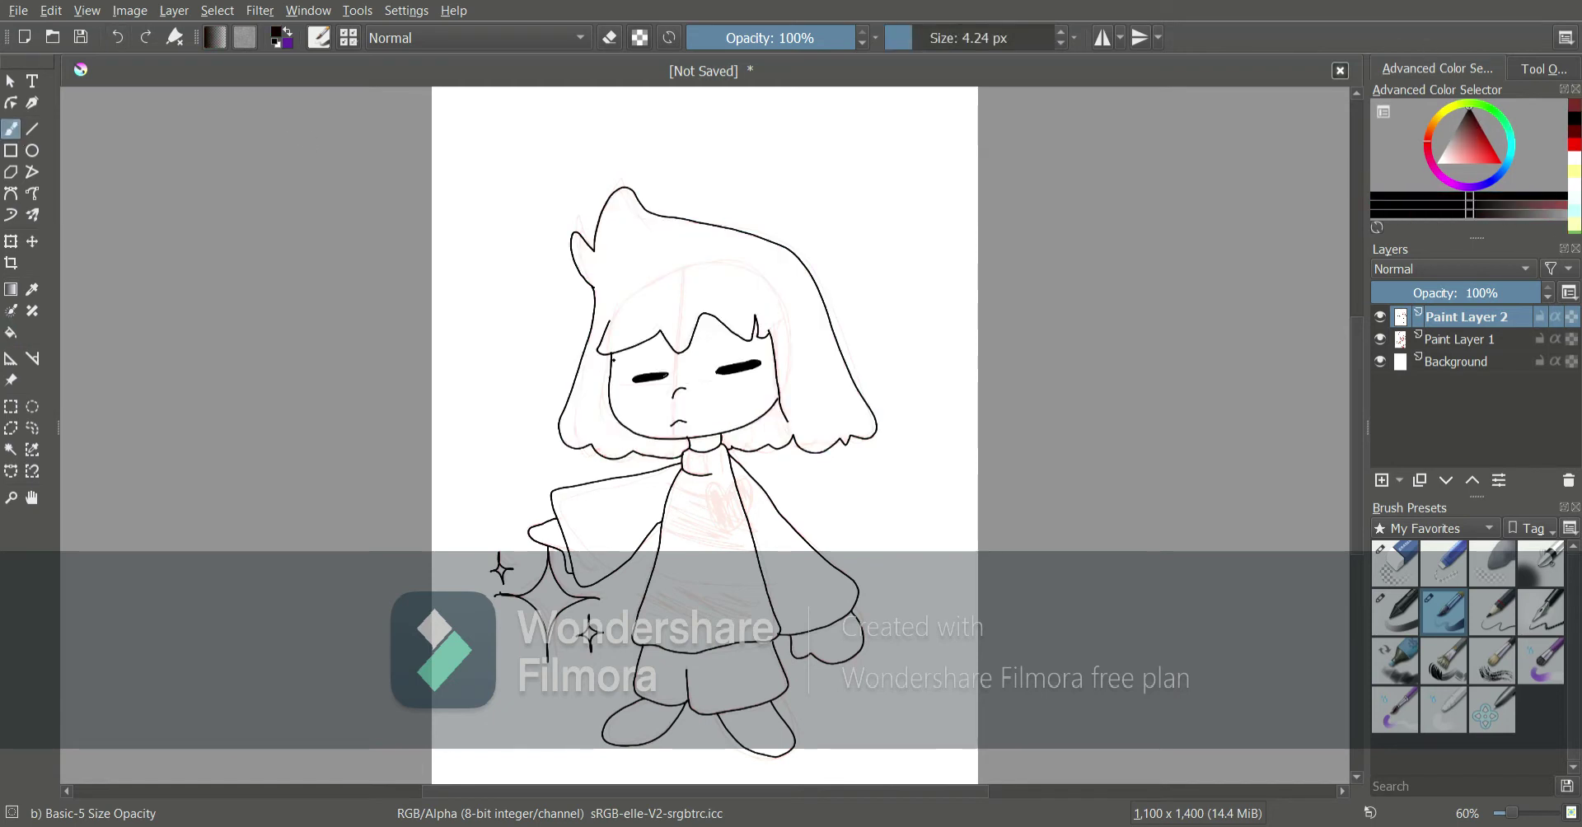
left_click_drag(779, 399, 777, 401)
Fill the hair with dark reddish brown
left_click(10, 333)
key("x")
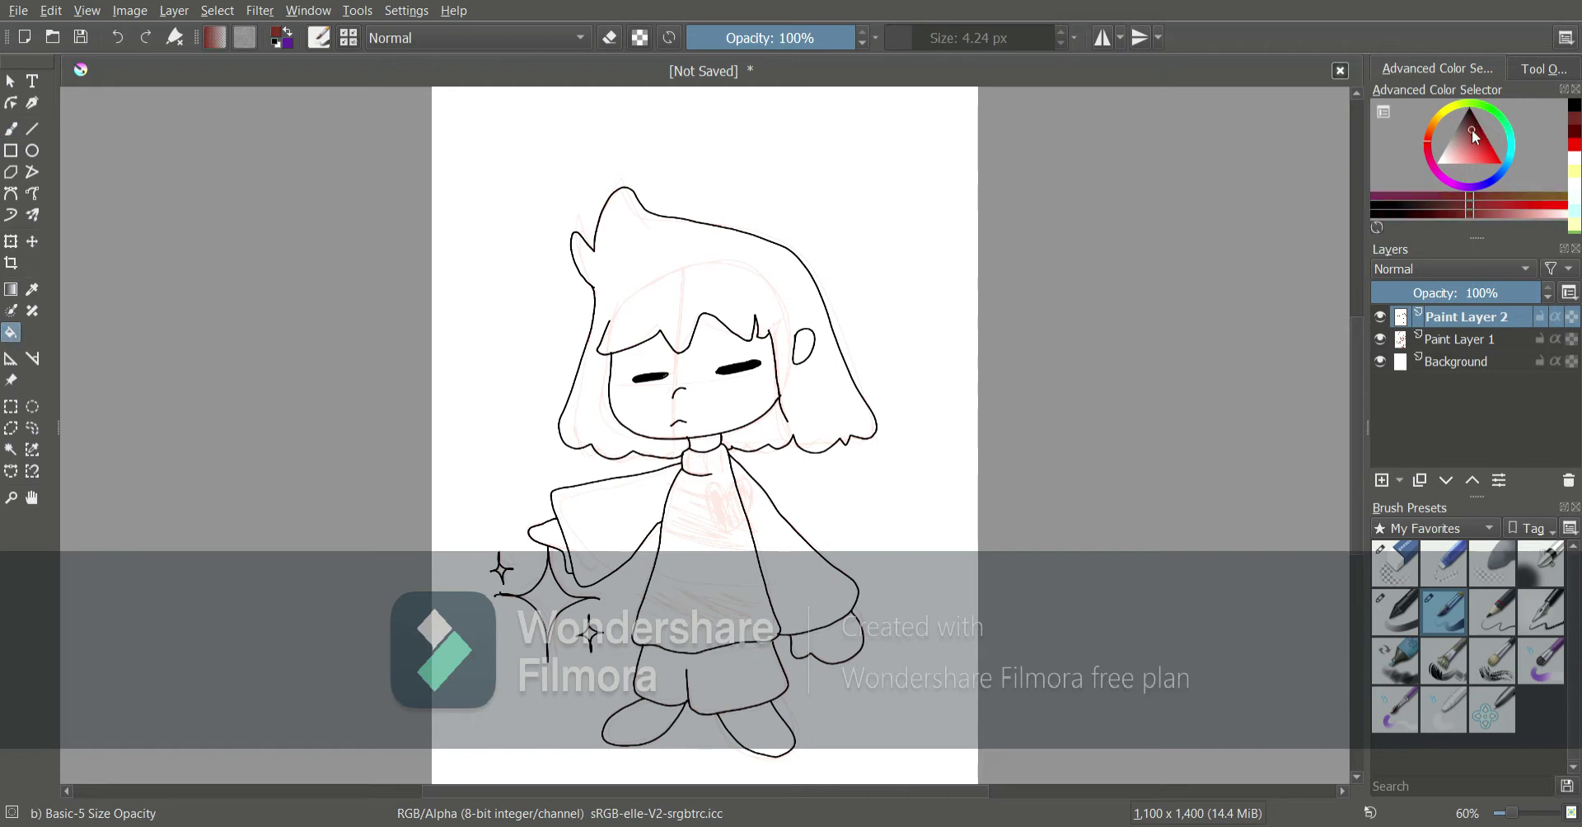
left_click(751, 317)
Fill the face, ear, neck and both hands with pale yellow
left_click_drag(1432, 127, 1440, 113)
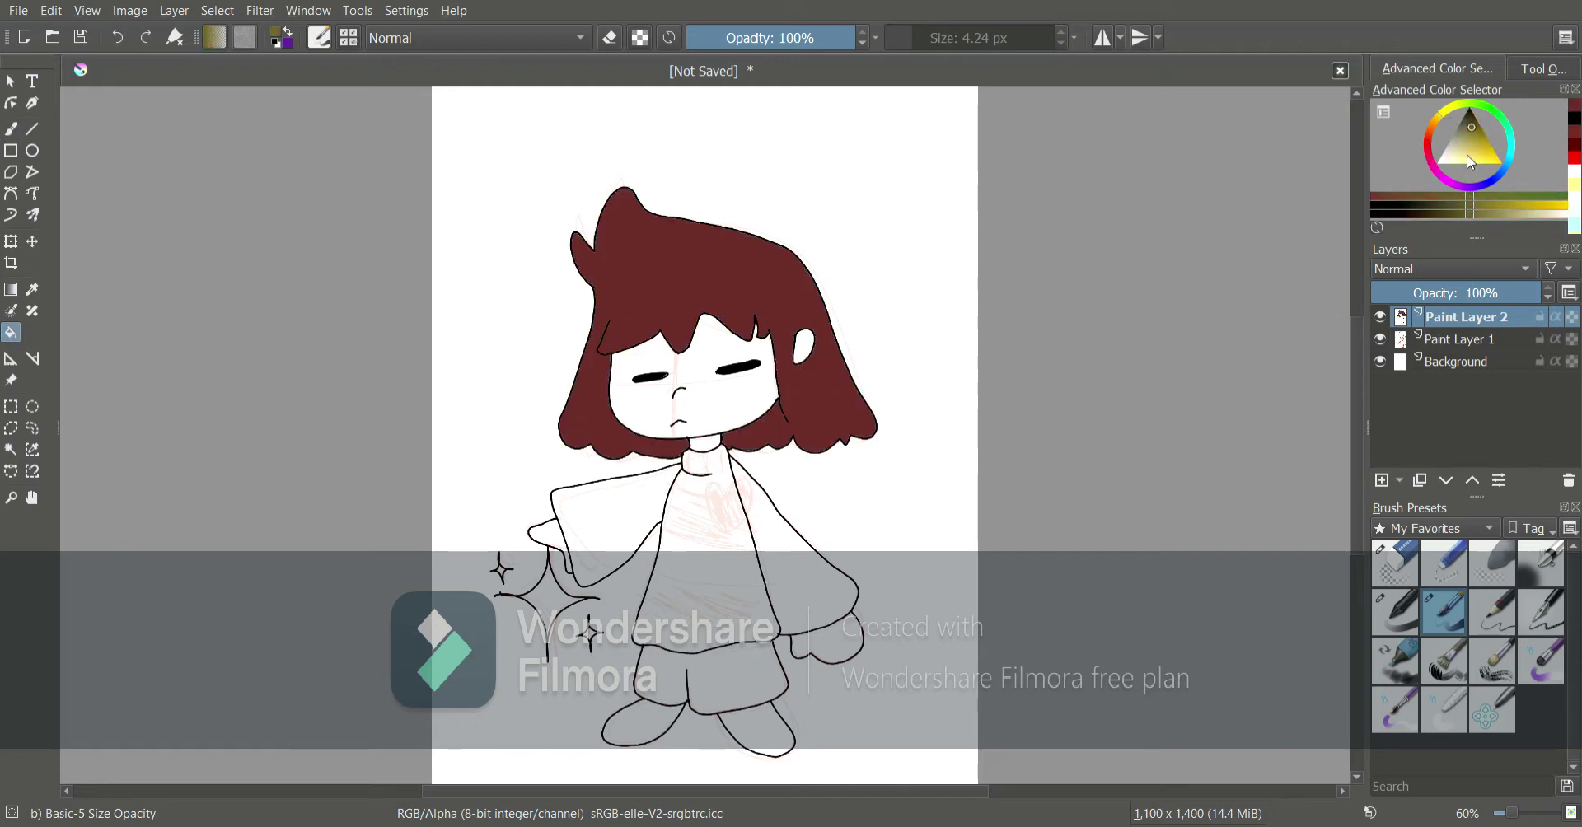
left_click(1460, 164)
left_click(755, 396)
left_click(804, 350)
left_click(707, 444)
left_click(832, 642)
left_click(545, 532)
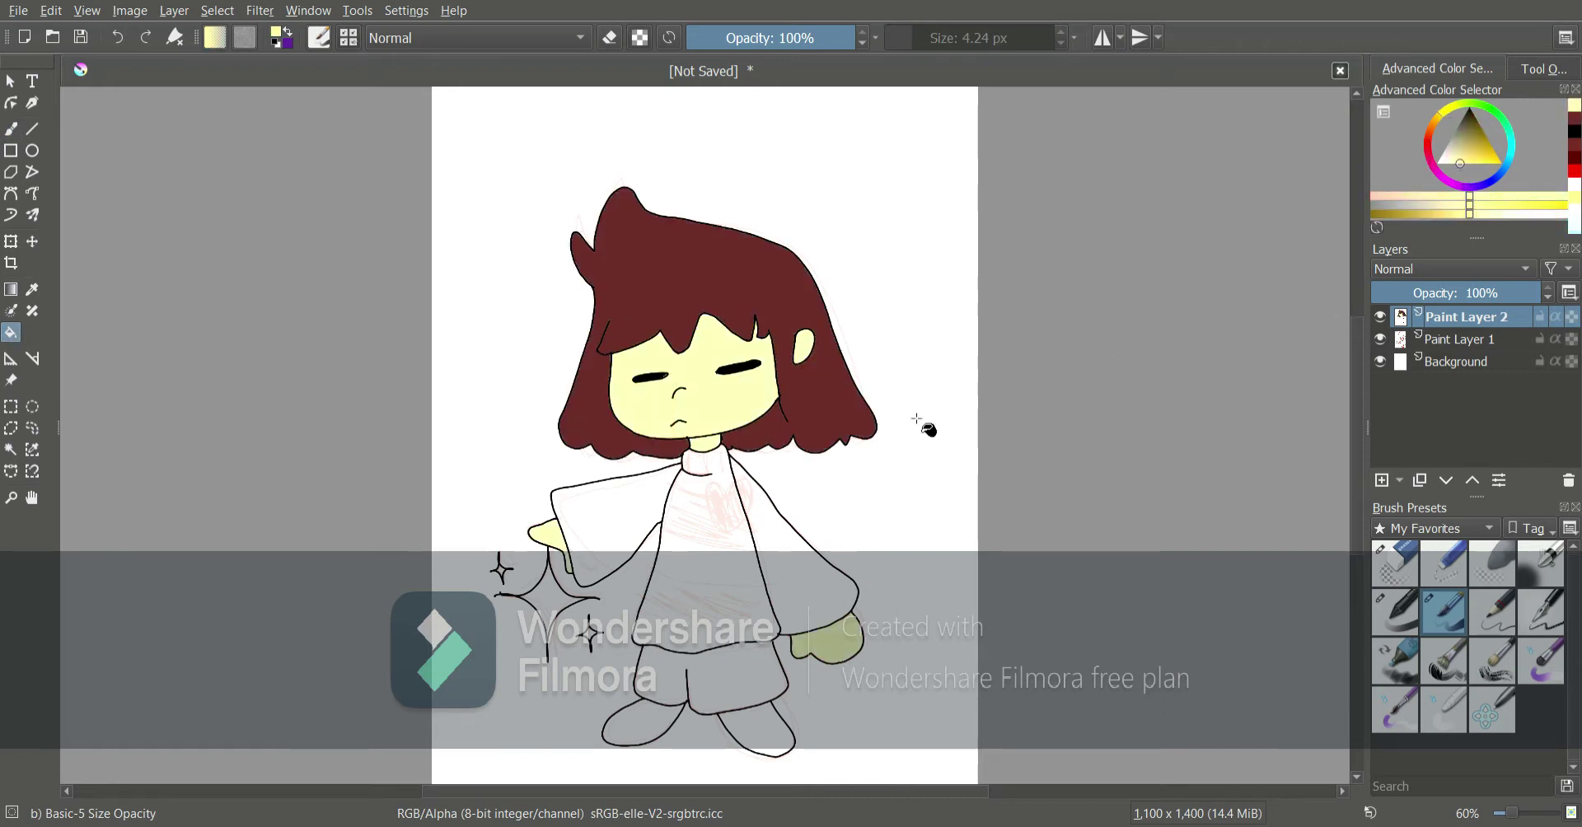
Fill both shoes with a very dark maroon
left_click(32, 290)
left_click(701, 276)
left_click(10, 333)
left_click_drag(1476, 132, 1499, 122)
left_click(650, 726)
left_click(757, 729)
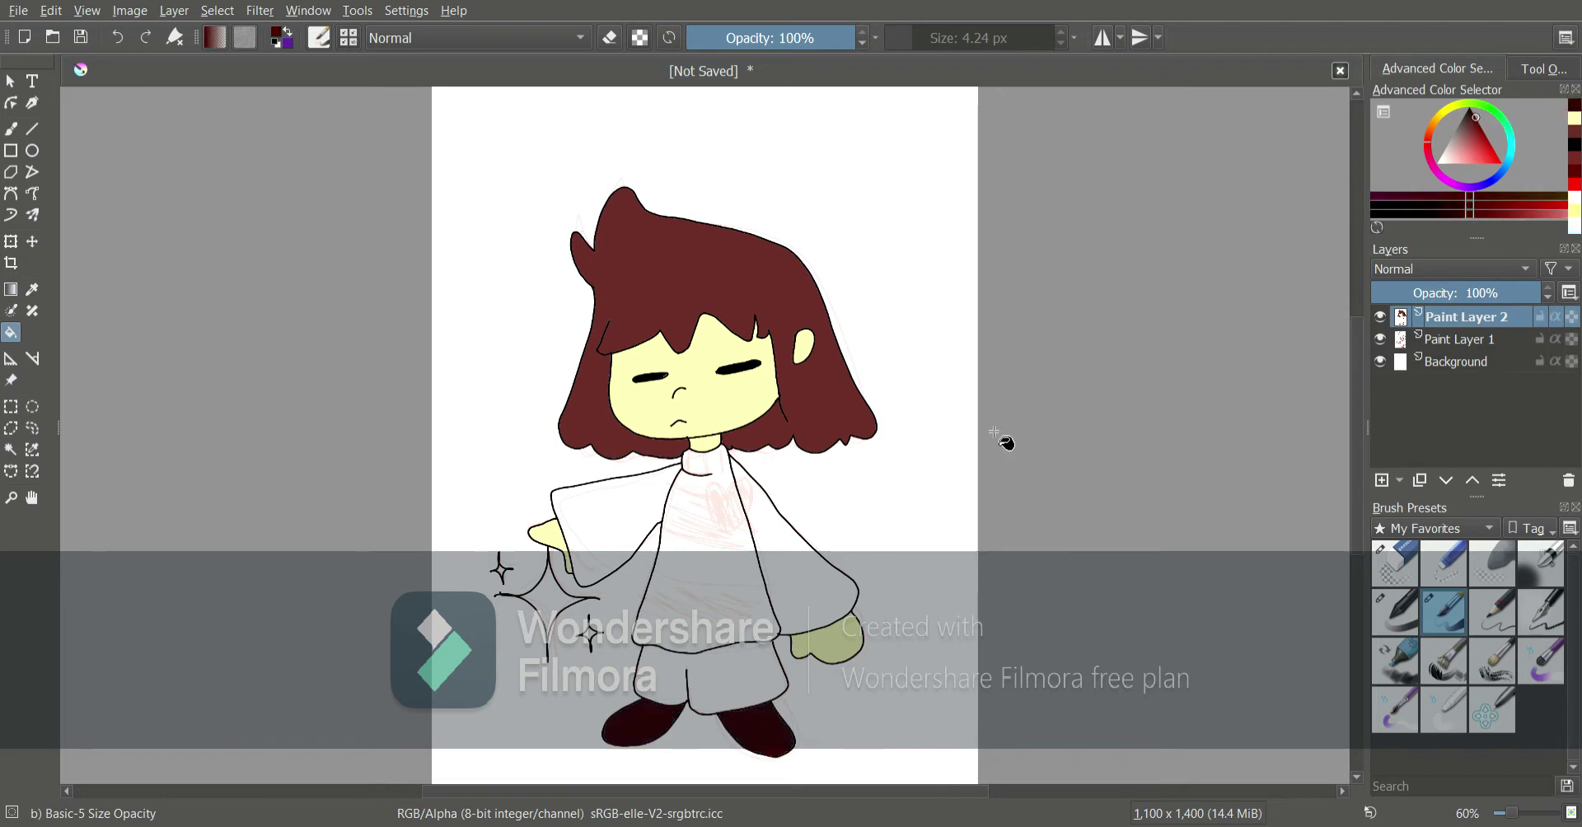
Fill the sweater body and both sleeves with pale cyan
left_click(1510, 150)
left_click(1463, 153)
left_click(723, 550)
left_click(769, 562)
left_click(620, 527)
left_click(717, 684)
double_click(118, 37)
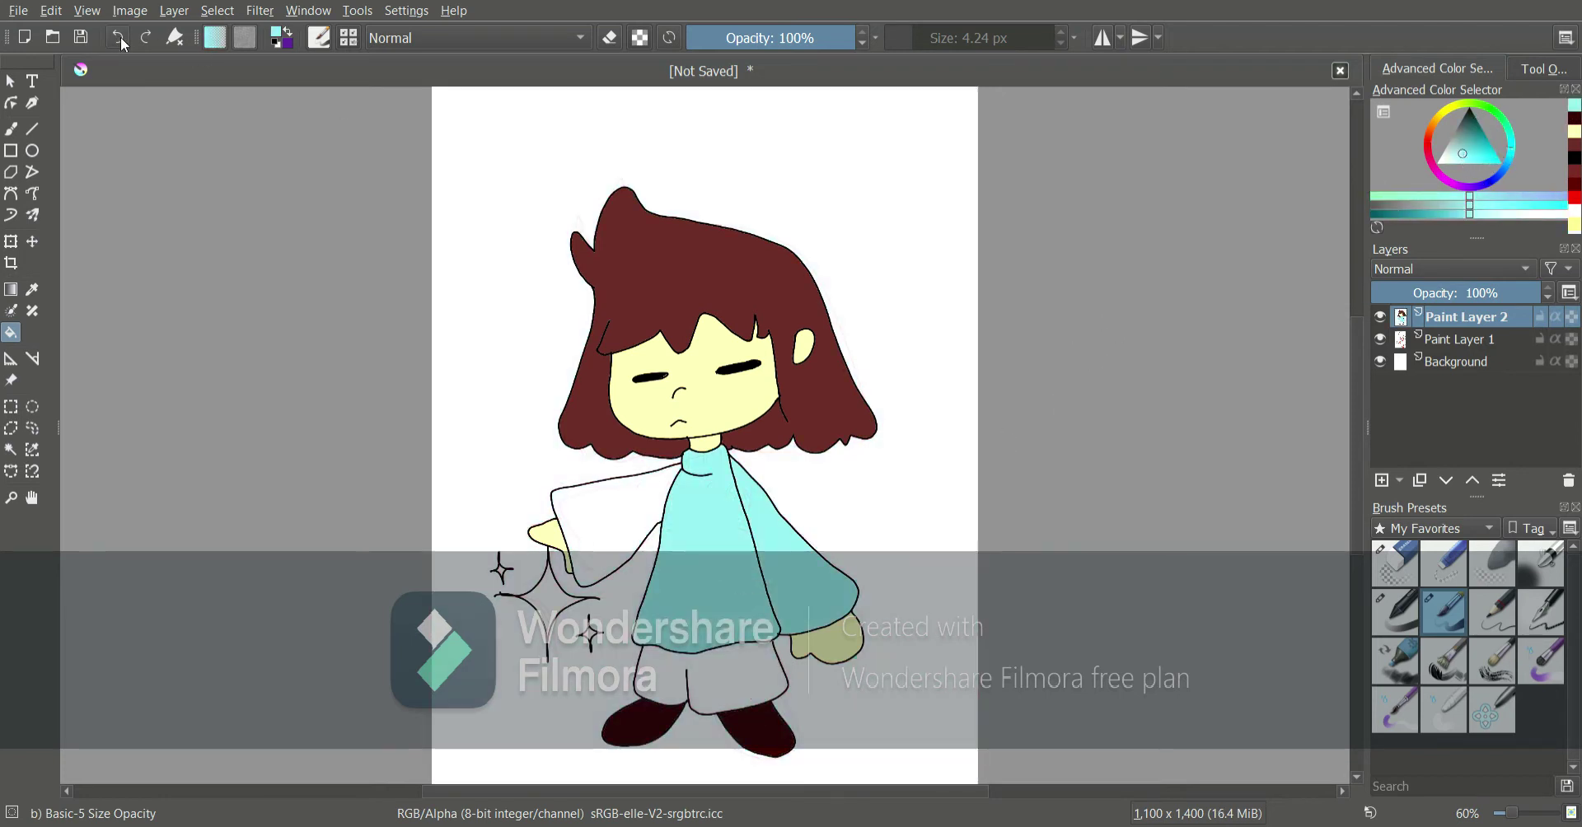
double_click(117, 37)
left_click(1455, 155)
left_click(715, 536)
left_click(783, 553)
Close the gap in the shorts' black outline and fill the shorts with a slightly darker cyan
left_click(10, 129)
left_click_drag(1461, 130, 1400, 76)
left_click_drag(773, 642, 776, 654)
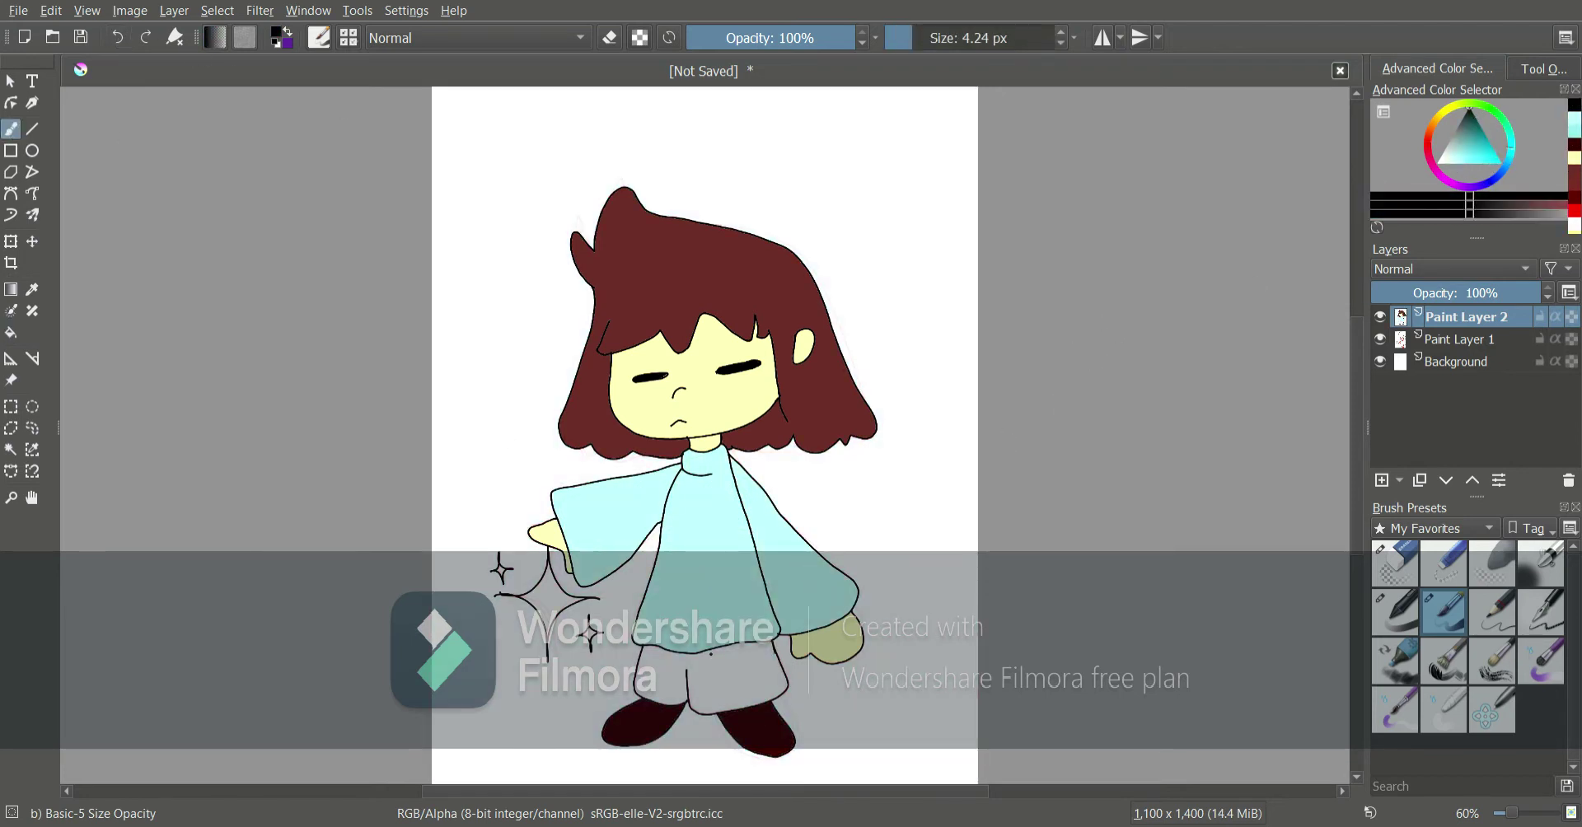
left_click(32, 290)
left_click(725, 585)
left_click(11, 333)
left_click(1456, 149)
left_click(739, 707)
Draw four pink lines across the sweater body to mark the edges of two horizontal stripes
left_click(1439, 173)
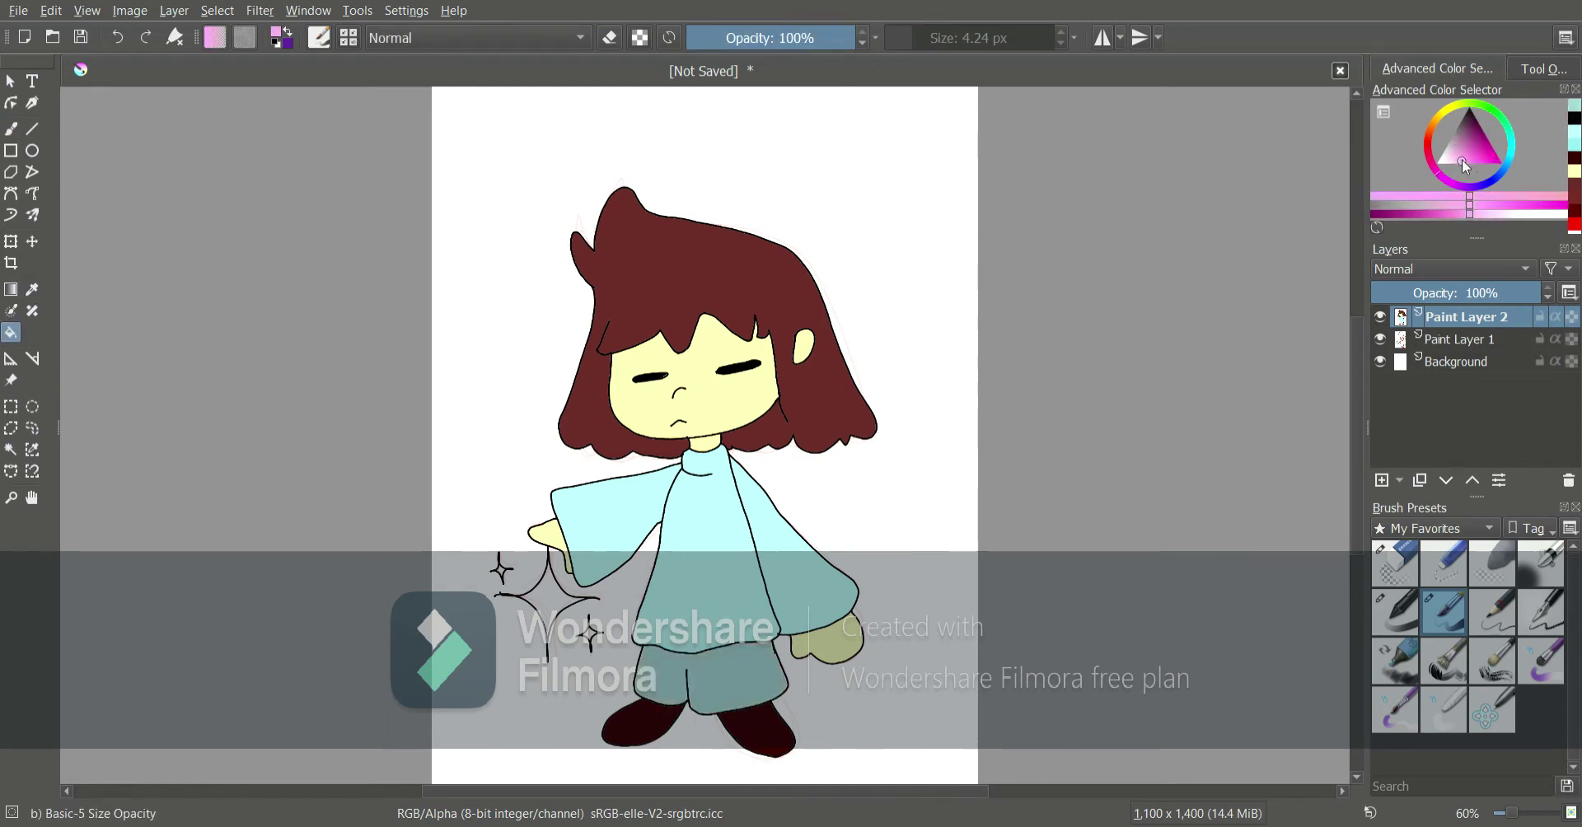
left_click(1464, 149)
left_click(11, 129)
left_click(1519, 813)
left_click_drag(592, 355, 825, 406)
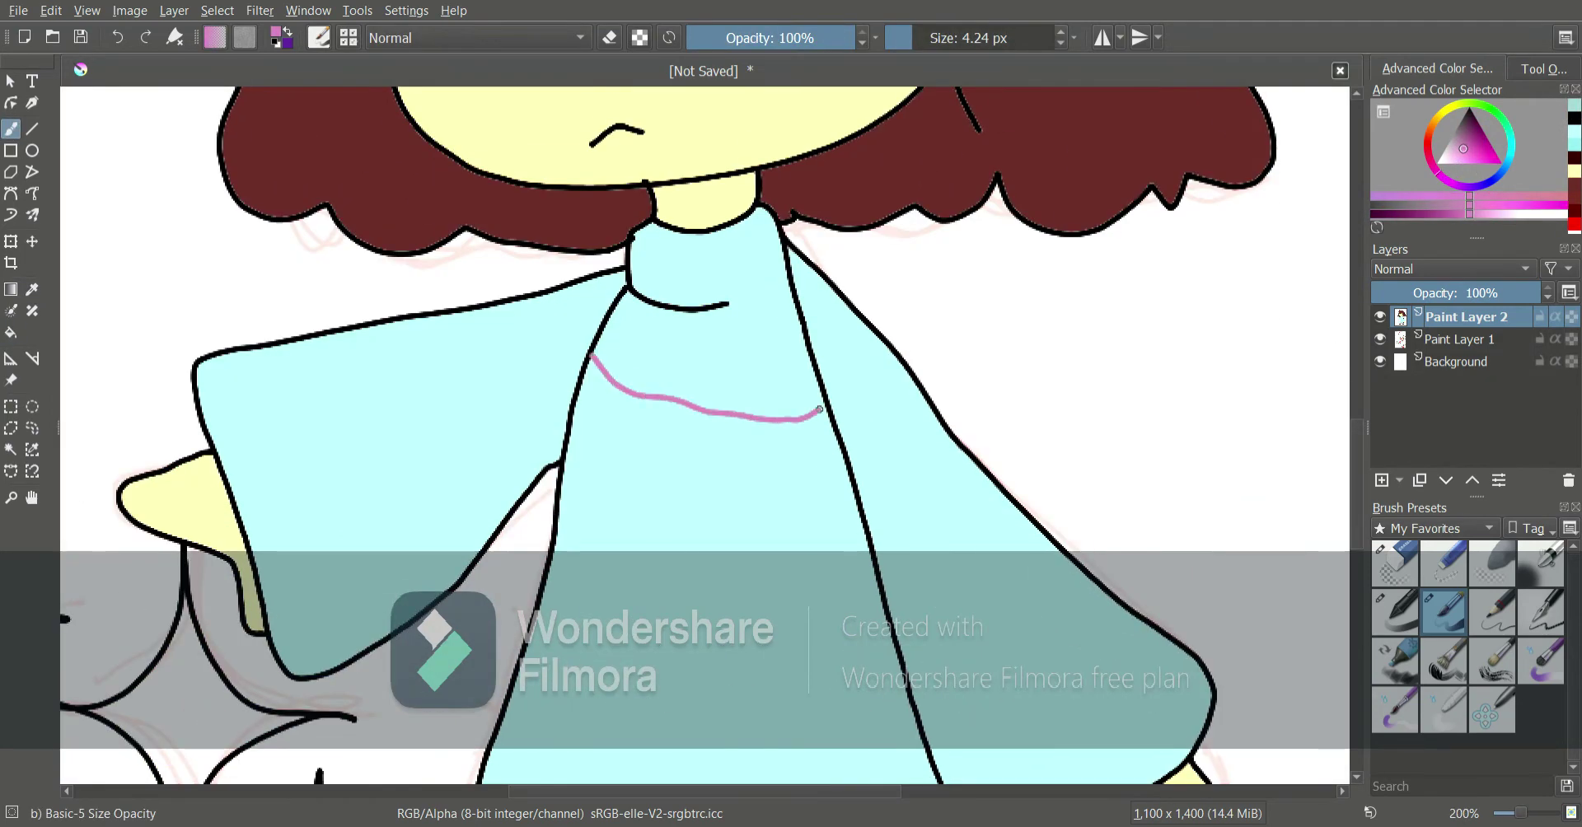
left_click_drag(558, 518, 864, 553)
left_click_drag(1360, 440, 1360, 477)
mouse_move(534, 429)
left_mouse_down()
mouse_move(653, 458)
mouse_move(890, 441)
left_mouse_up()
left_click_drag(482, 577, 940, 587)
key("f")
left_click(595, 507)
key("ctrl+z")
key("b")
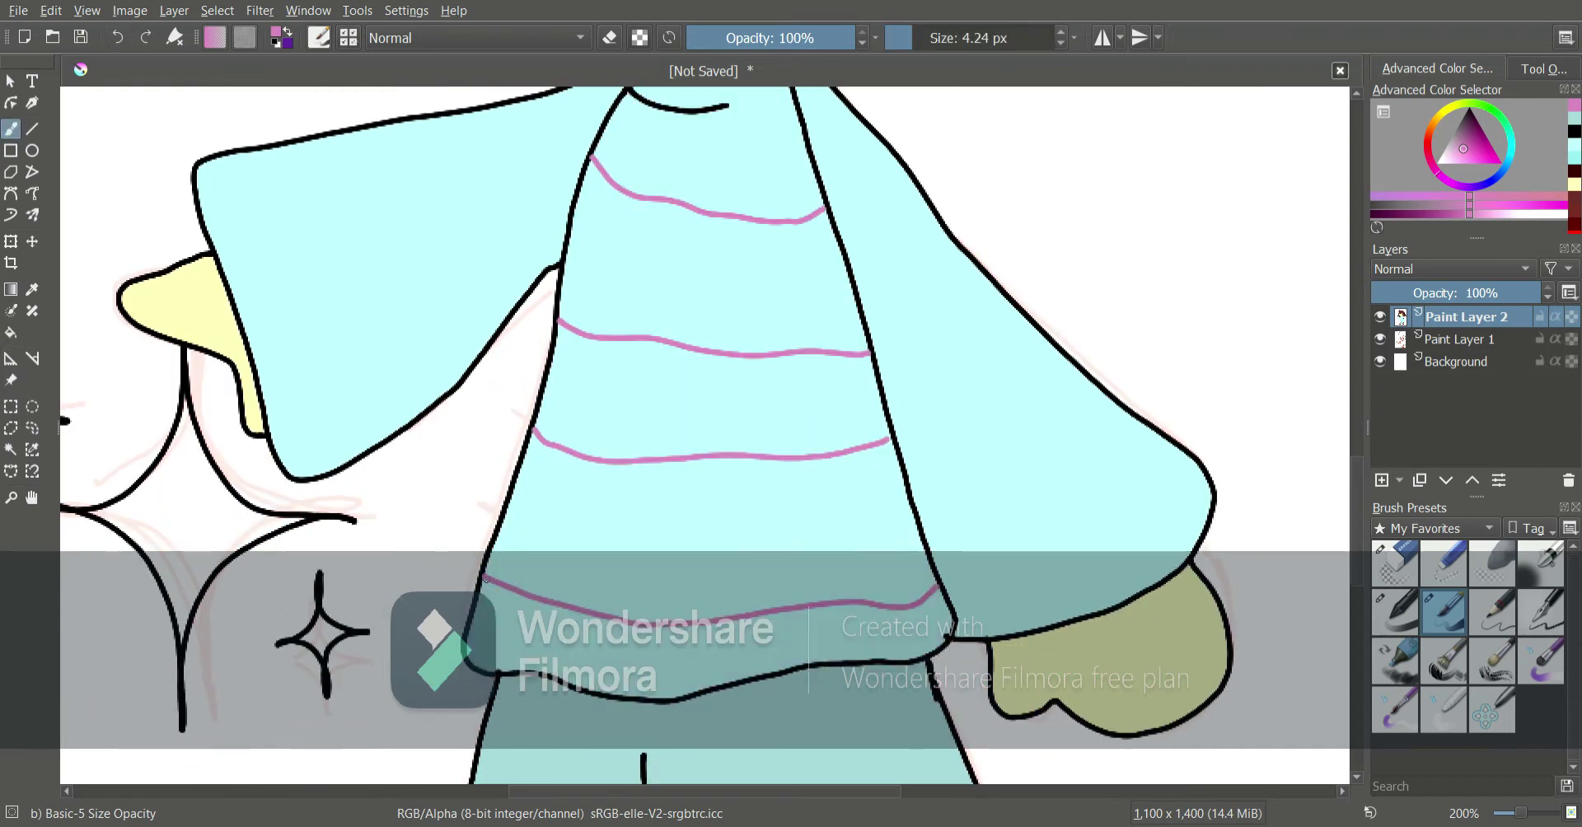
Close the sides of the lower stripe and paint it solid pink with a larger brush
left_click_drag(485, 577, 534, 431)
left_click_drag(889, 441, 937, 591)
left_click(937, 38)
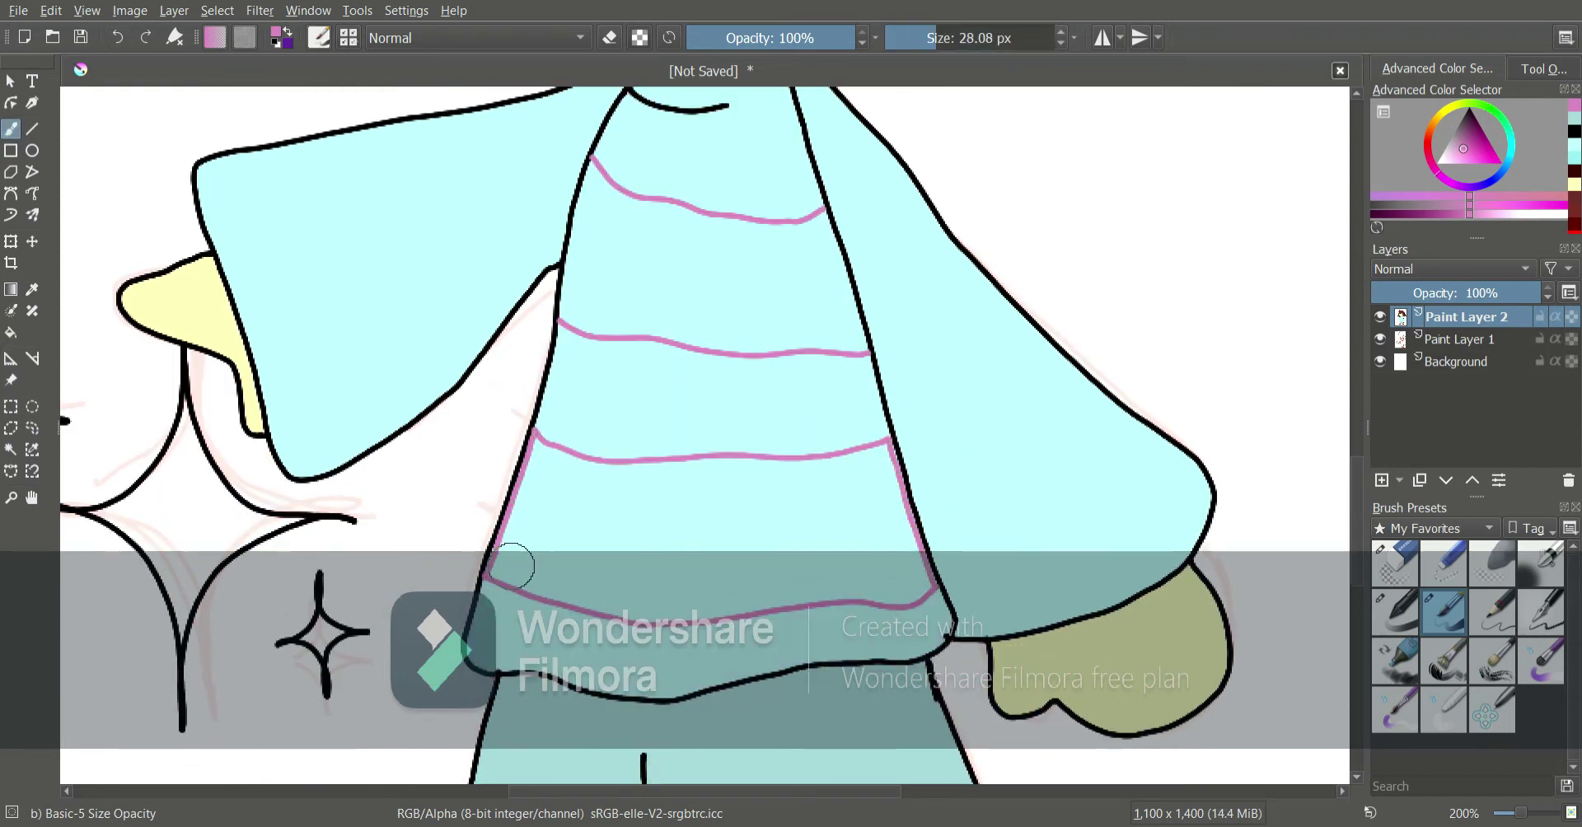
mouse_move(512, 560)
left_mouse_down()
mouse_move(527, 582)
mouse_move(698, 600)
mouse_move(556, 559)
mouse_move(540, 460)
mouse_move(500, 568)
mouse_move(579, 462)
mouse_move(565, 509)
left_mouse_up()
key("ctrl+z")
left_click(922, 38)
mouse_move(511, 567)
left_mouse_down()
mouse_move(562, 591)
mouse_move(593, 495)
mouse_move(560, 462)
left_mouse_up()
mouse_move(495, 570)
left_mouse_down()
mouse_move(630, 614)
mouse_move(606, 591)
mouse_move(685, 536)
mouse_move(741, 464)
mouse_move(911, 554)
mouse_move(866, 594)
mouse_move(721, 597)
mouse_move(750, 596)
mouse_move(792, 495)
mouse_move(857, 536)
mouse_move(865, 484)
mouse_move(835, 424)
mouse_move(857, 443)
left_mouse_up()
Paint the sweater's upper stripe solid pink with an 11.47 px brush
left_click(32, 289)
left_click(330, 264)
left_click(10, 128)
left_click(33, 289)
left_click(569, 495)
left_click(11, 128)
left_click_drag(1357, 486, 1357, 450)
left_click_drag(569, 509, 593, 358)
mouse_move(577, 515)
left_mouse_down()
mouse_move(634, 507)
mouse_move(627, 388)
mouse_move(640, 505)
mouse_move(626, 454)
mouse_move(824, 408)
mouse_move(865, 540)
mouse_move(742, 527)
mouse_move(743, 457)
mouse_move(815, 431)
left_mouse_up()
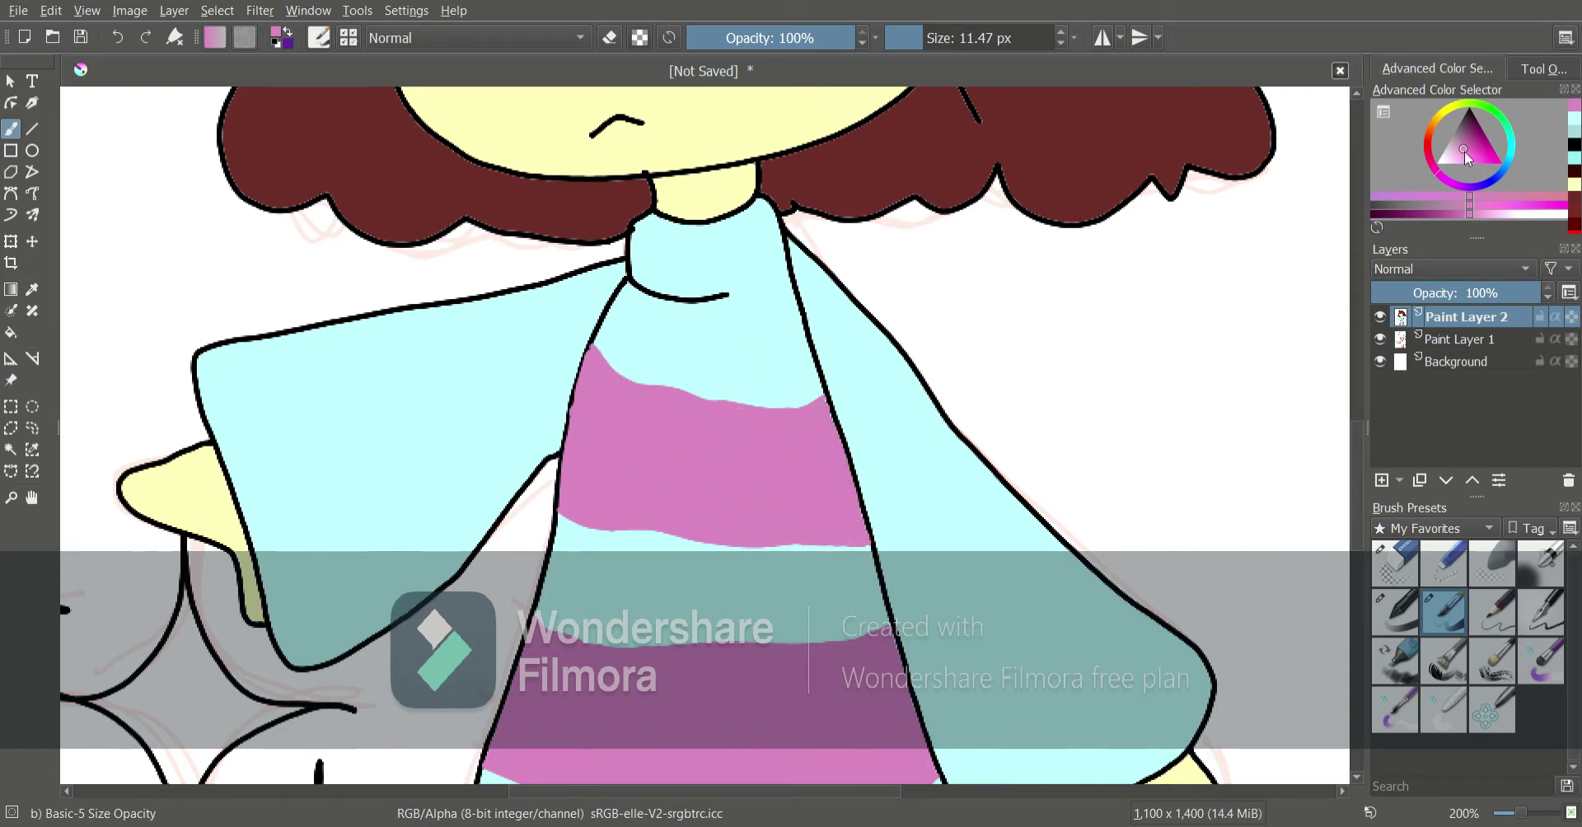
Touch up the sweater's black outline beside the stripes with a 4.24 px brush
left_click(705, 301, "ctrl")
left_click(913, 39)
mouse_move(564, 453)
left_mouse_down()
mouse_move(619, 289)
mouse_move(552, 522)
left_mouse_up()
key("ctrl+z")
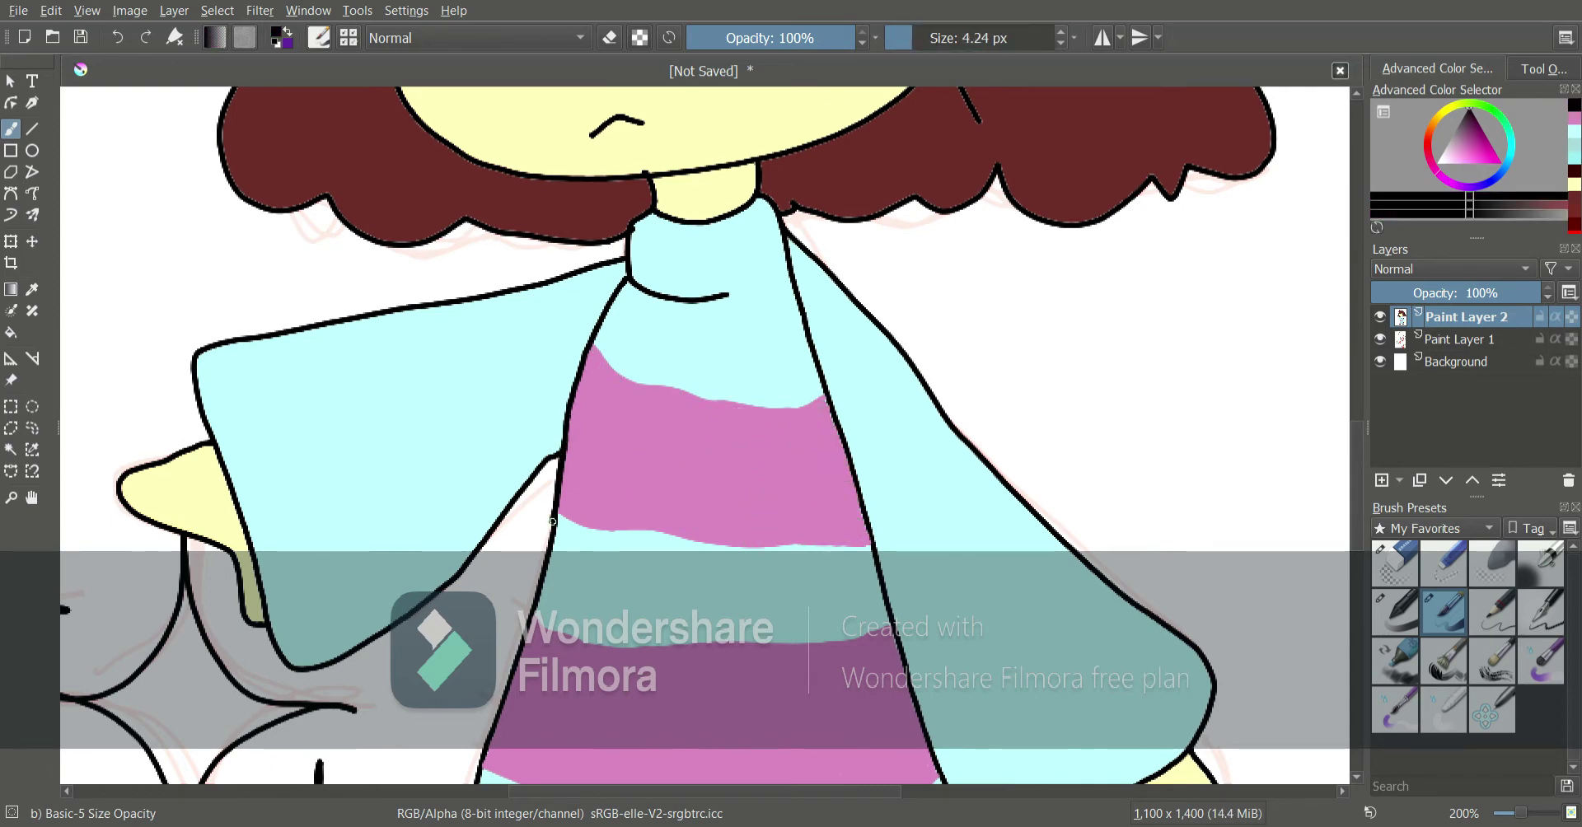
left_click(1404, 558)
left_click(1444, 612)
Fill the large sparkle and the two small sparkles with bright yellow
key("1")
left_click(1486, 188)
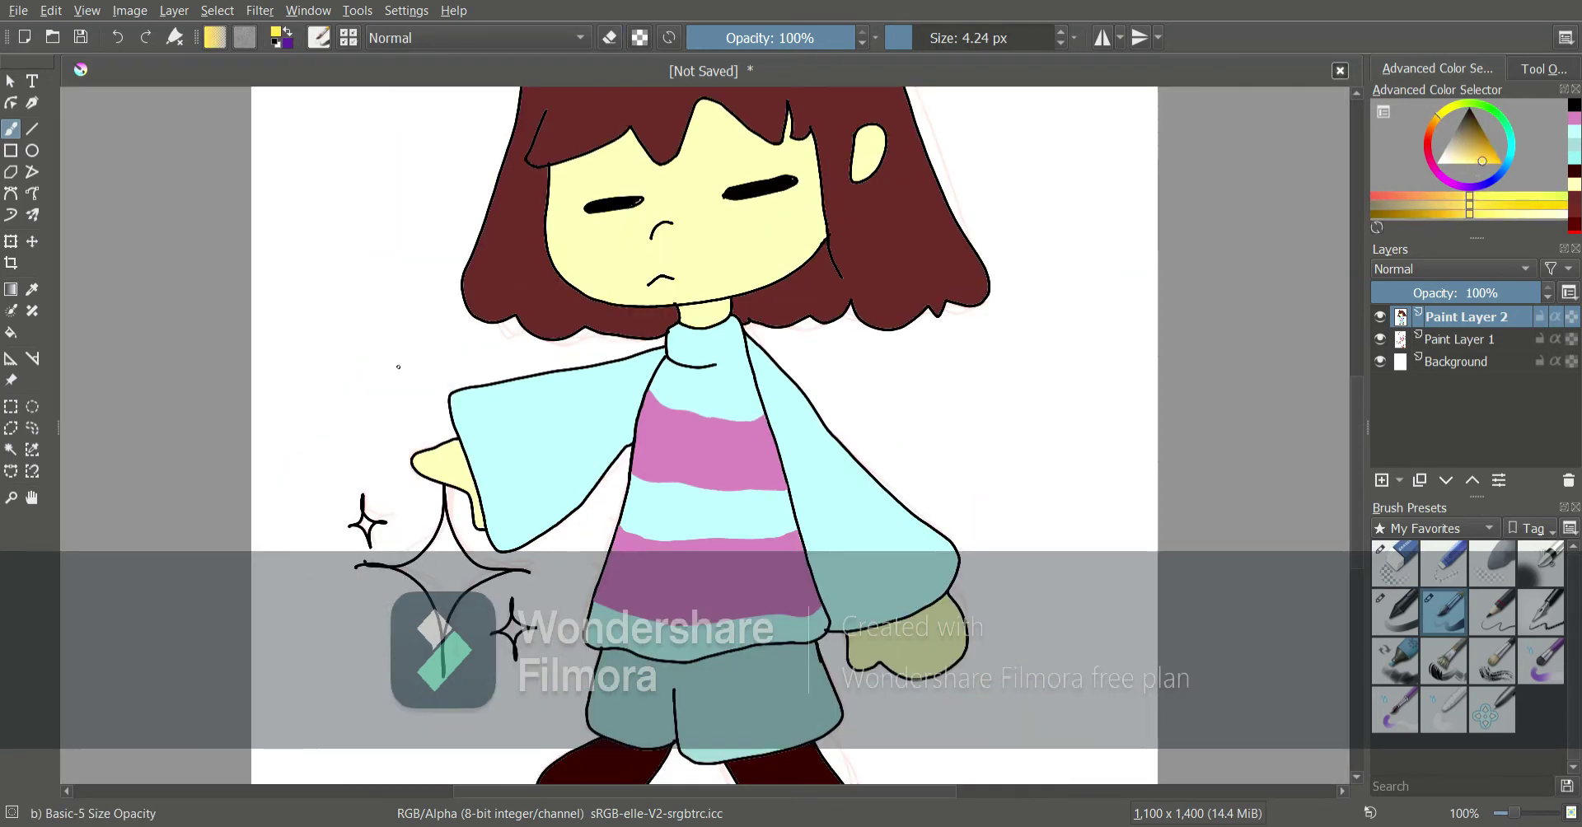
key("f")
left_click(445, 569)
left_click(1440, 112)
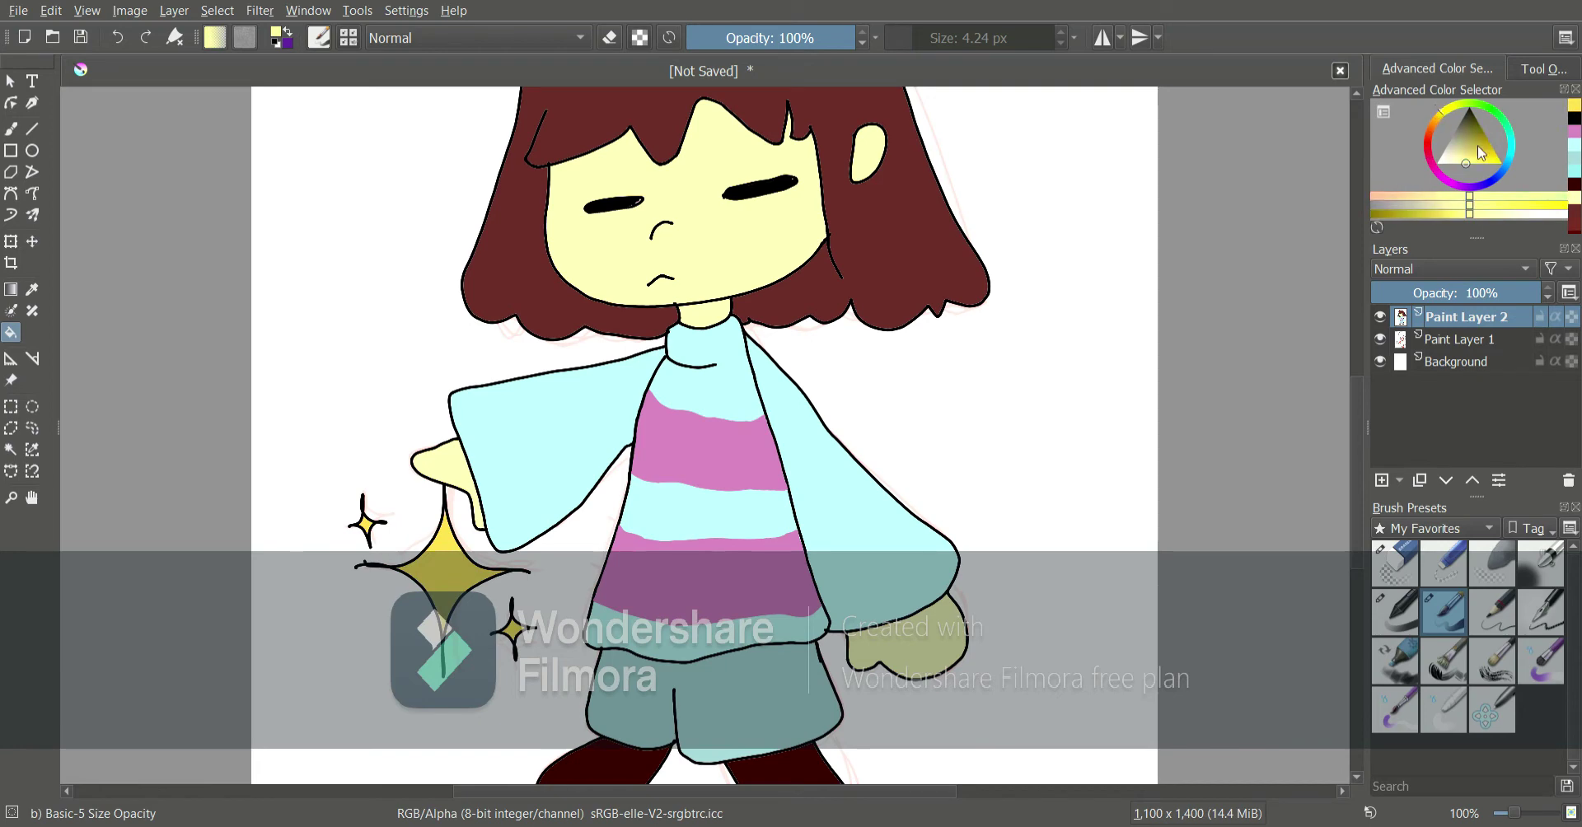
left_click(1495, 163)
left_click(444, 567)
left_click(367, 524)
left_click(512, 630)
Paint small white highlights on both closed eyes
left_click(1438, 164)
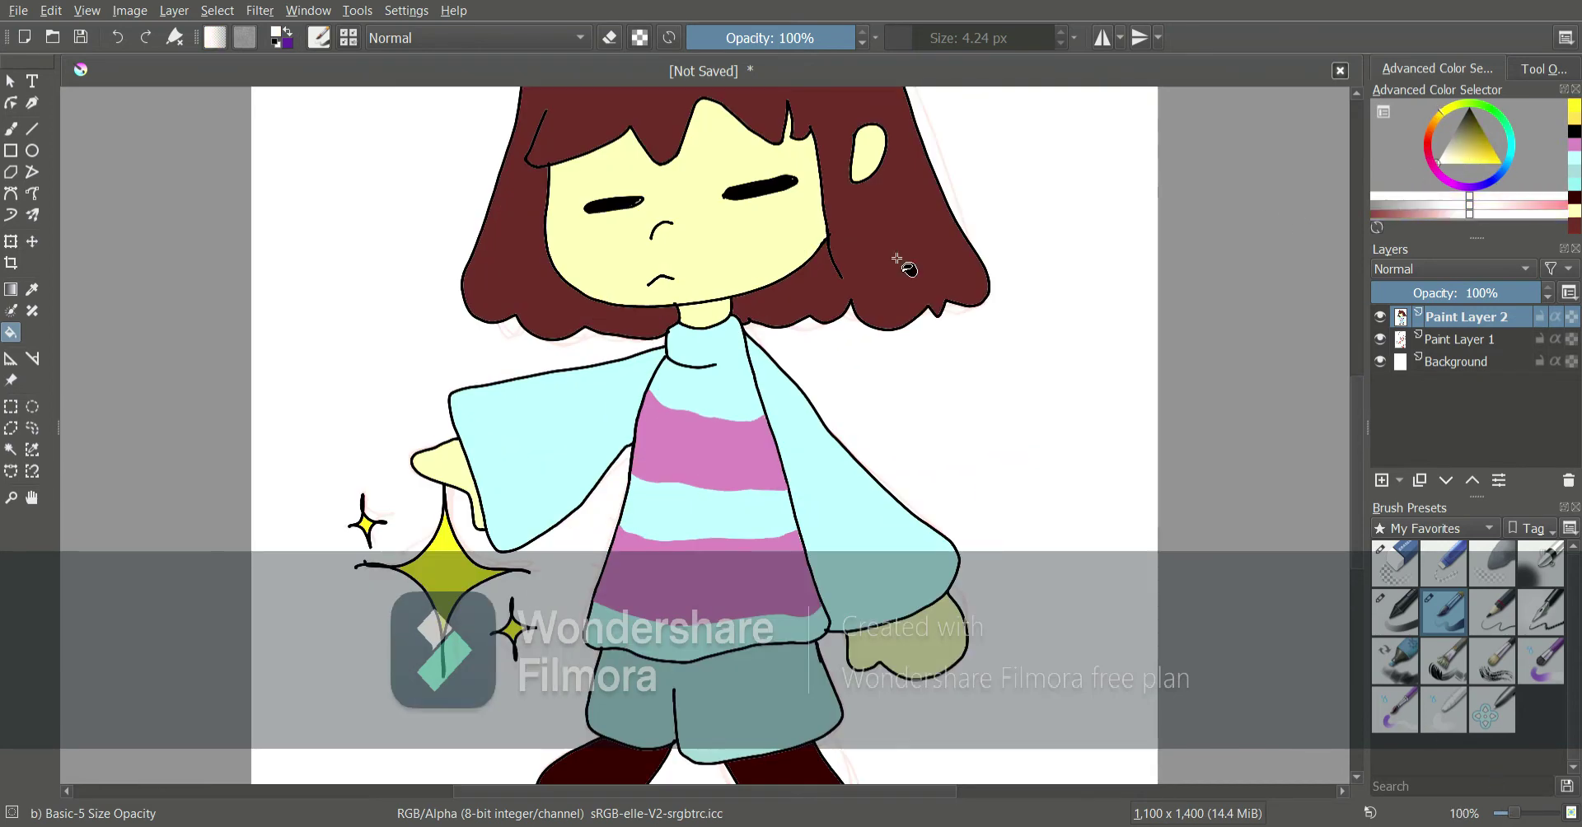
left_click(10, 128)
left_click(116, 38)
left_click_drag(1357, 427, 1357, 402)
left_click_drag(626, 290, 640, 285)
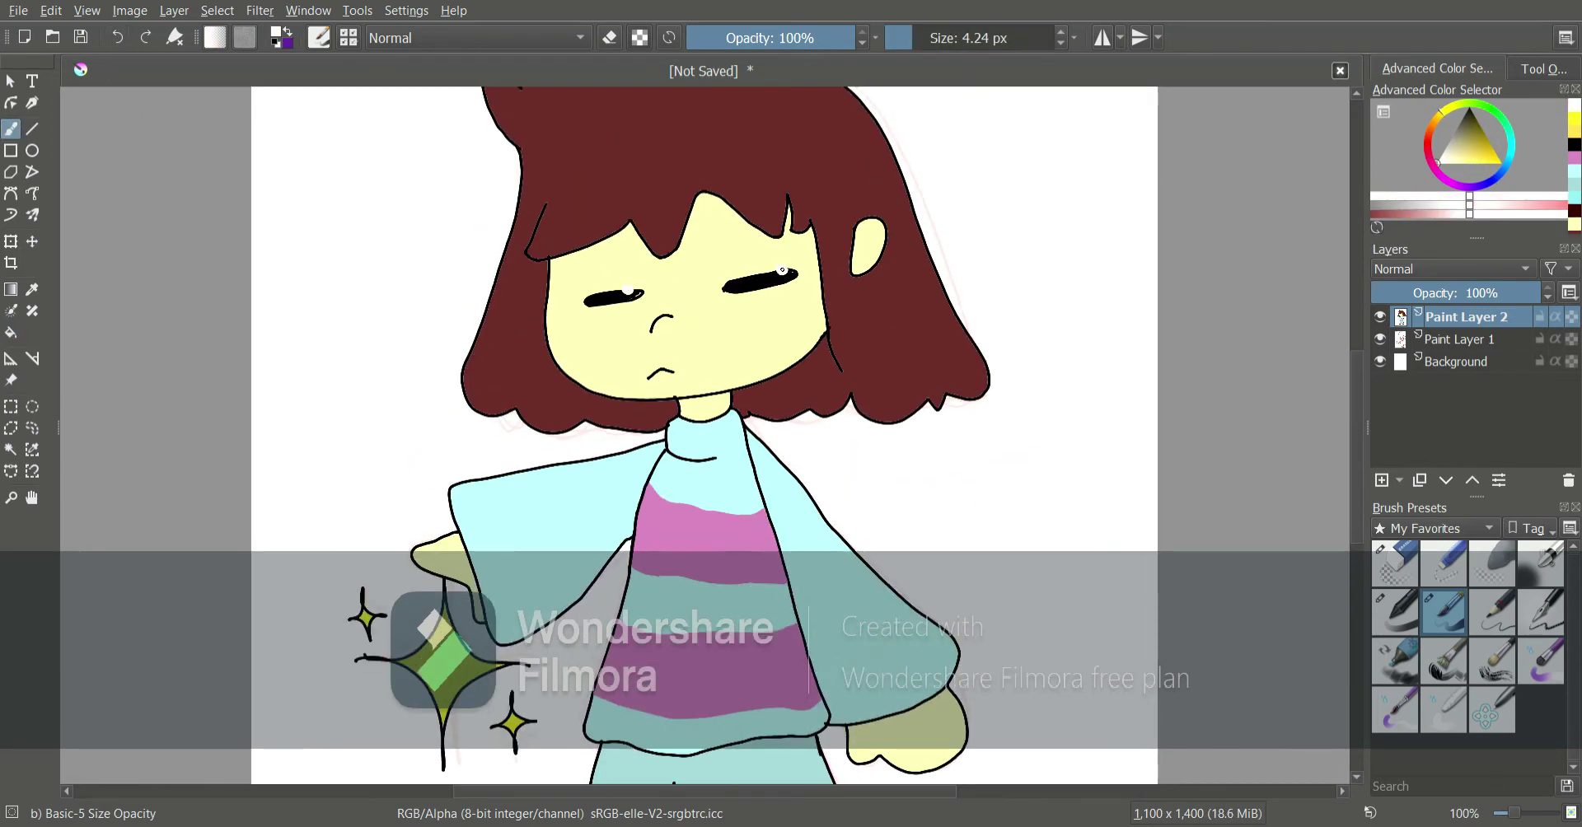
Remove the white highlights from both closed eyes and sample the black of the eye
left_click(131, 39)
left_click(759, 276, "ctrl")
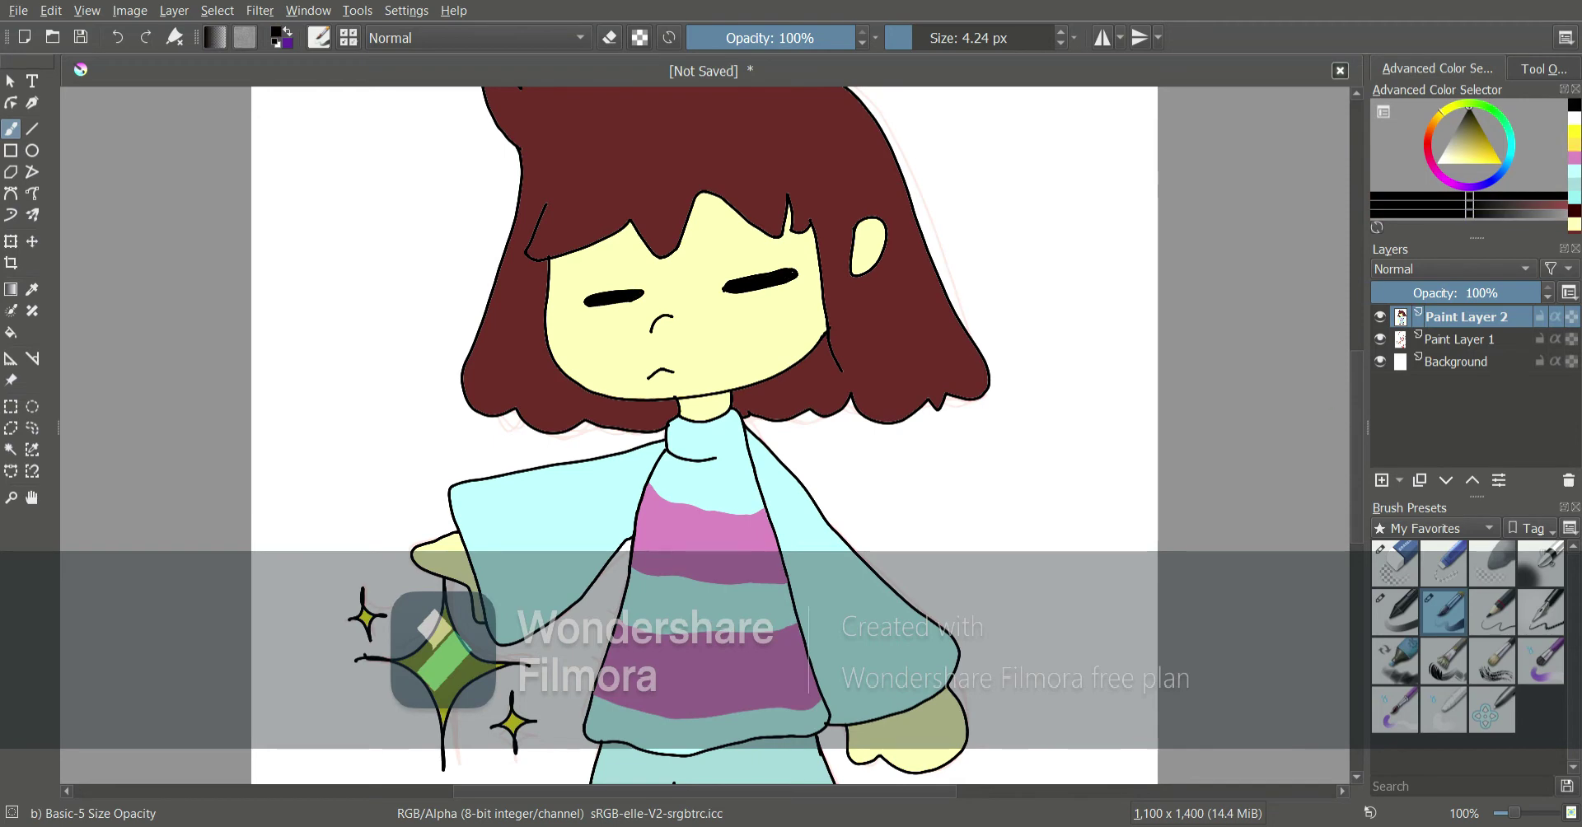
Delete the red sketch layer, Paint Layer 1, and make Paint Layer 2 active
left_click_drag(1356, 437, 1357, 409)
left_click(1452, 342)
right_click(1405, 340)
left_click(1324, 471)
left_click(1462, 323)
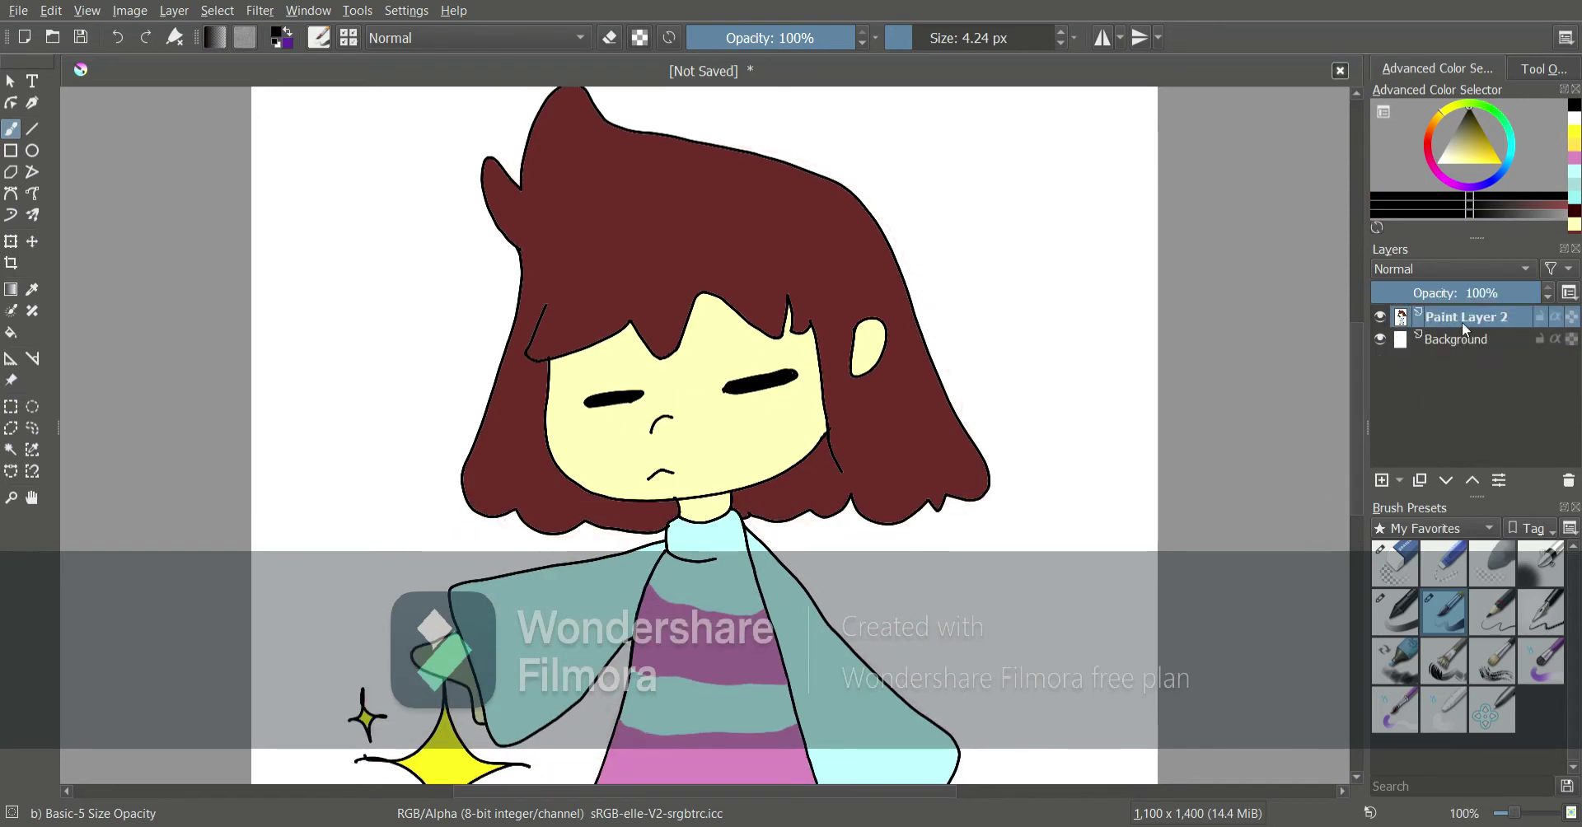
Try shading the side of the face with a red 33.87 px brush at 49% opacity
left_click(769, 39)
left_click(1428, 147)
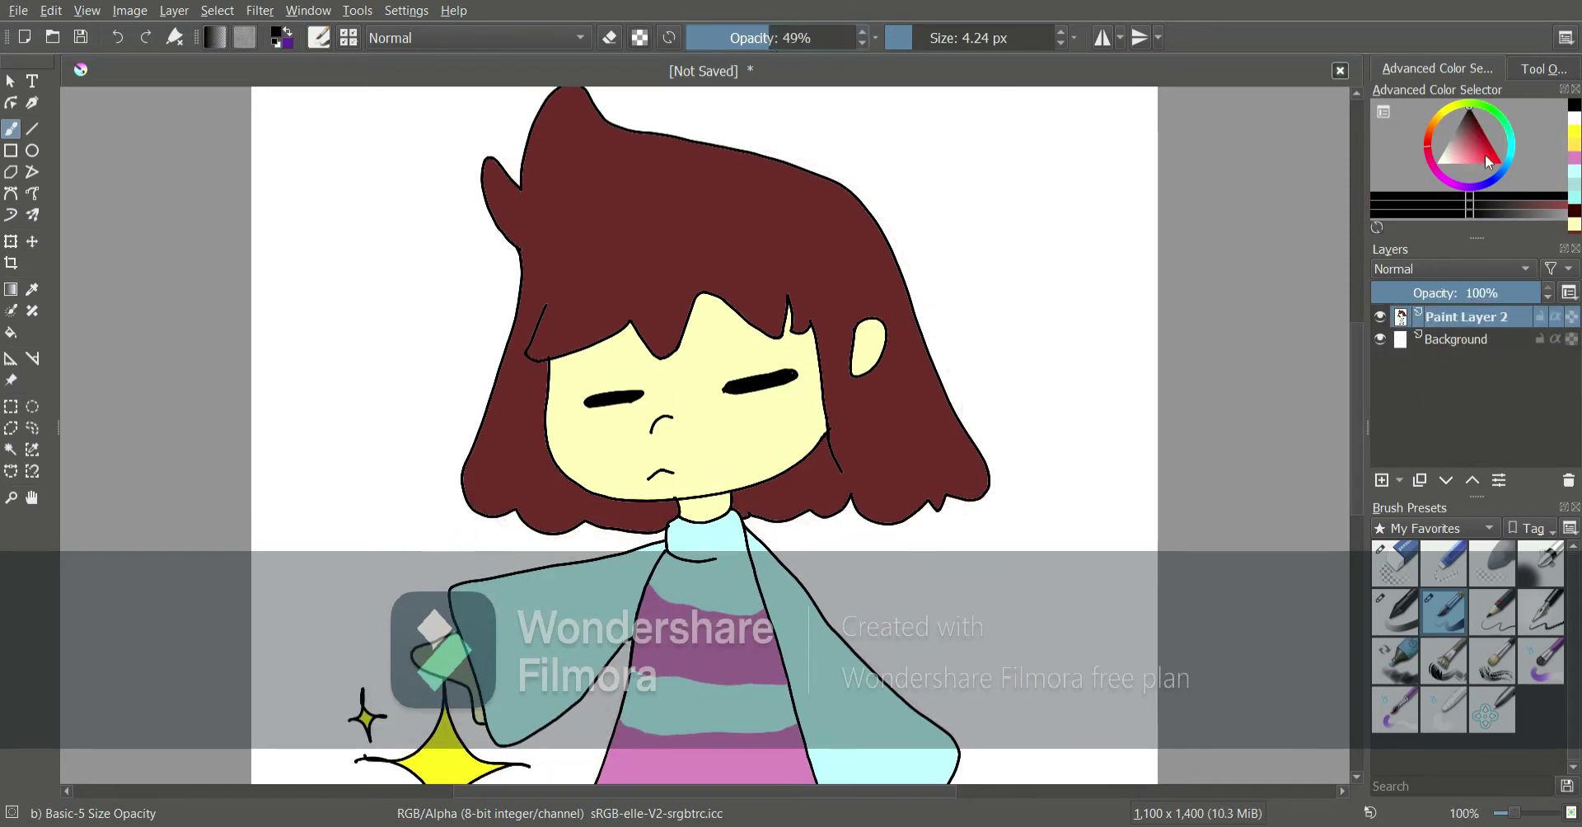
left_click(1502, 164)
left_click_drag(915, 38, 939, 39)
mouse_move(566, 402)
left_mouse_down()
mouse_move(561, 426)
mouse_move(600, 484)
left_mouse_up()
left_click(124, 42)
Shade the ear, the side of the face and the neck in red with a 10.04 px brush at 35% opacity
left_click(746, 37)
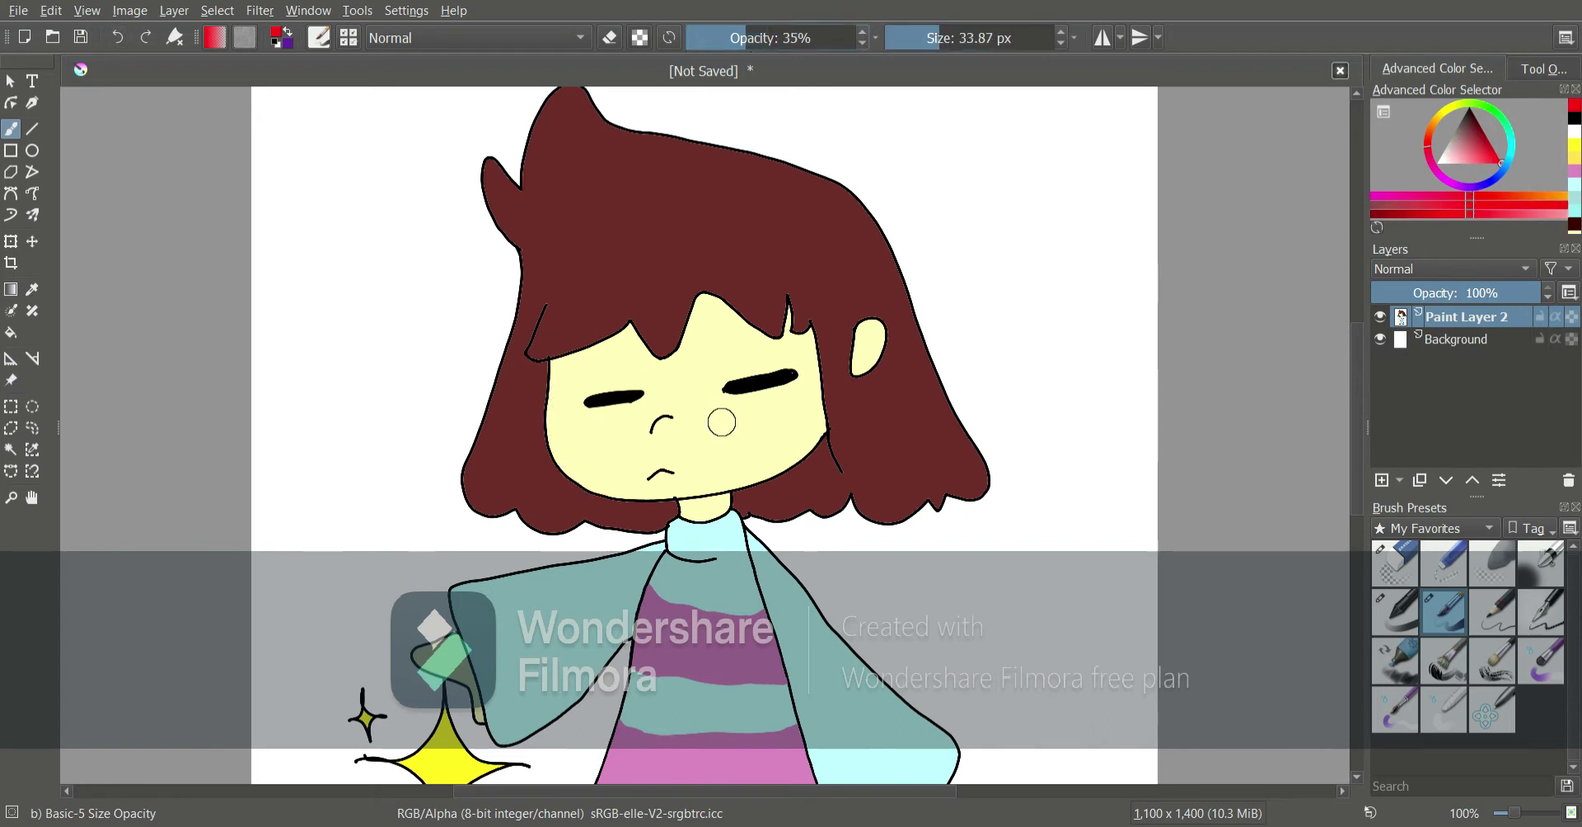
left_click(921, 38)
mouse_move(860, 375)
left_mouse_down()
mouse_move(857, 326)
mouse_move(867, 367)
left_mouse_up()
mouse_move(582, 353)
left_mouse_down()
mouse_move(594, 487)
mouse_move(552, 391)
mouse_move(564, 462)
left_mouse_up()
left_click(124, 39)
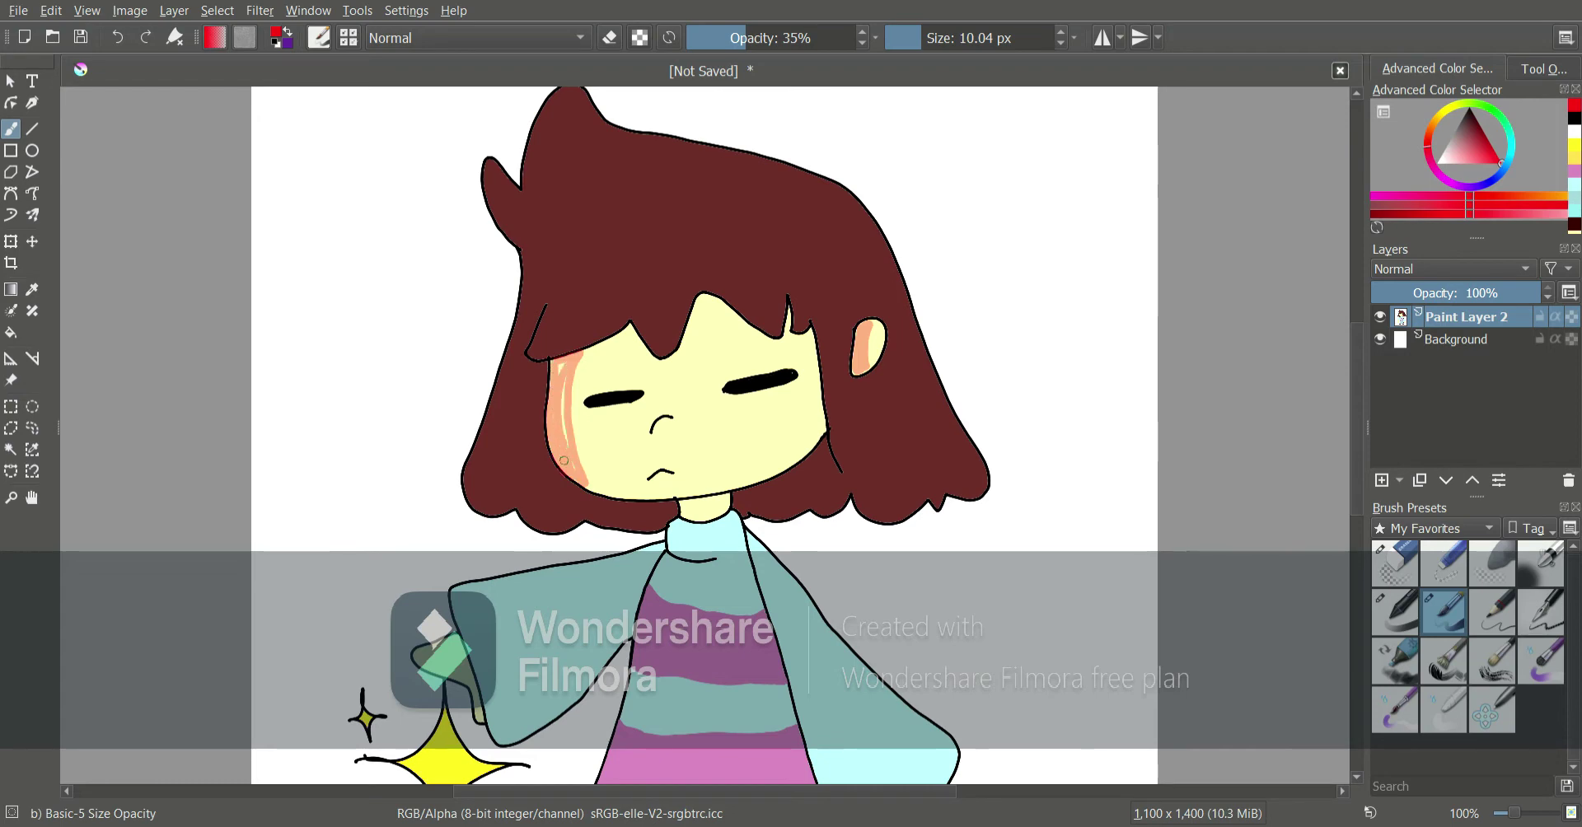
scroll(1090, 389, "down", 2)
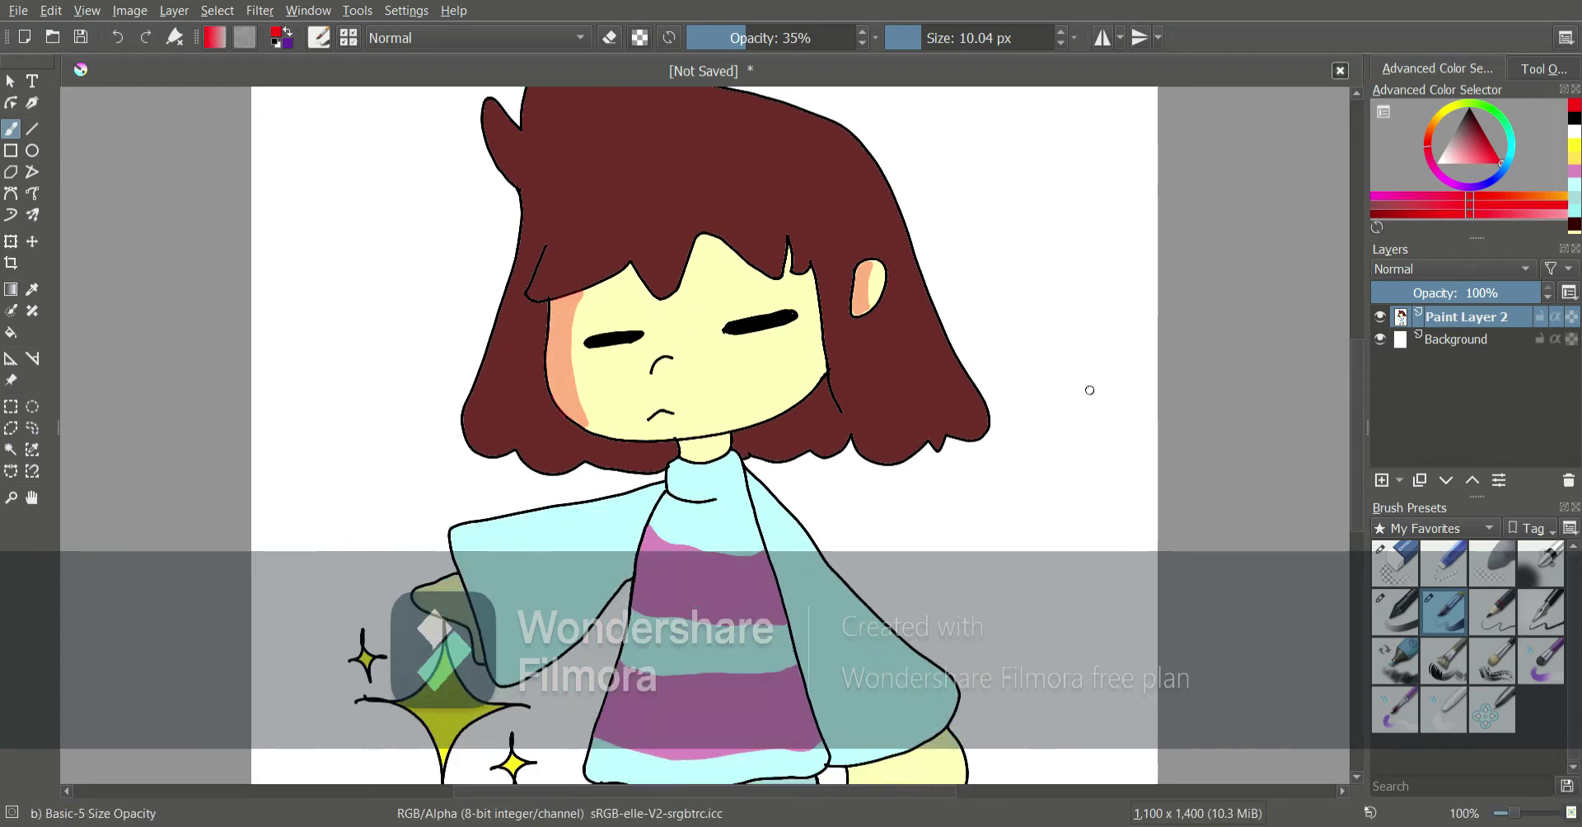
left_click_drag(686, 453, 714, 452)
left_click_drag(1357, 389, 1356, 394)
Undo the red shading on the neck, face and ear
left_click(116, 37)
left_click(117, 37)
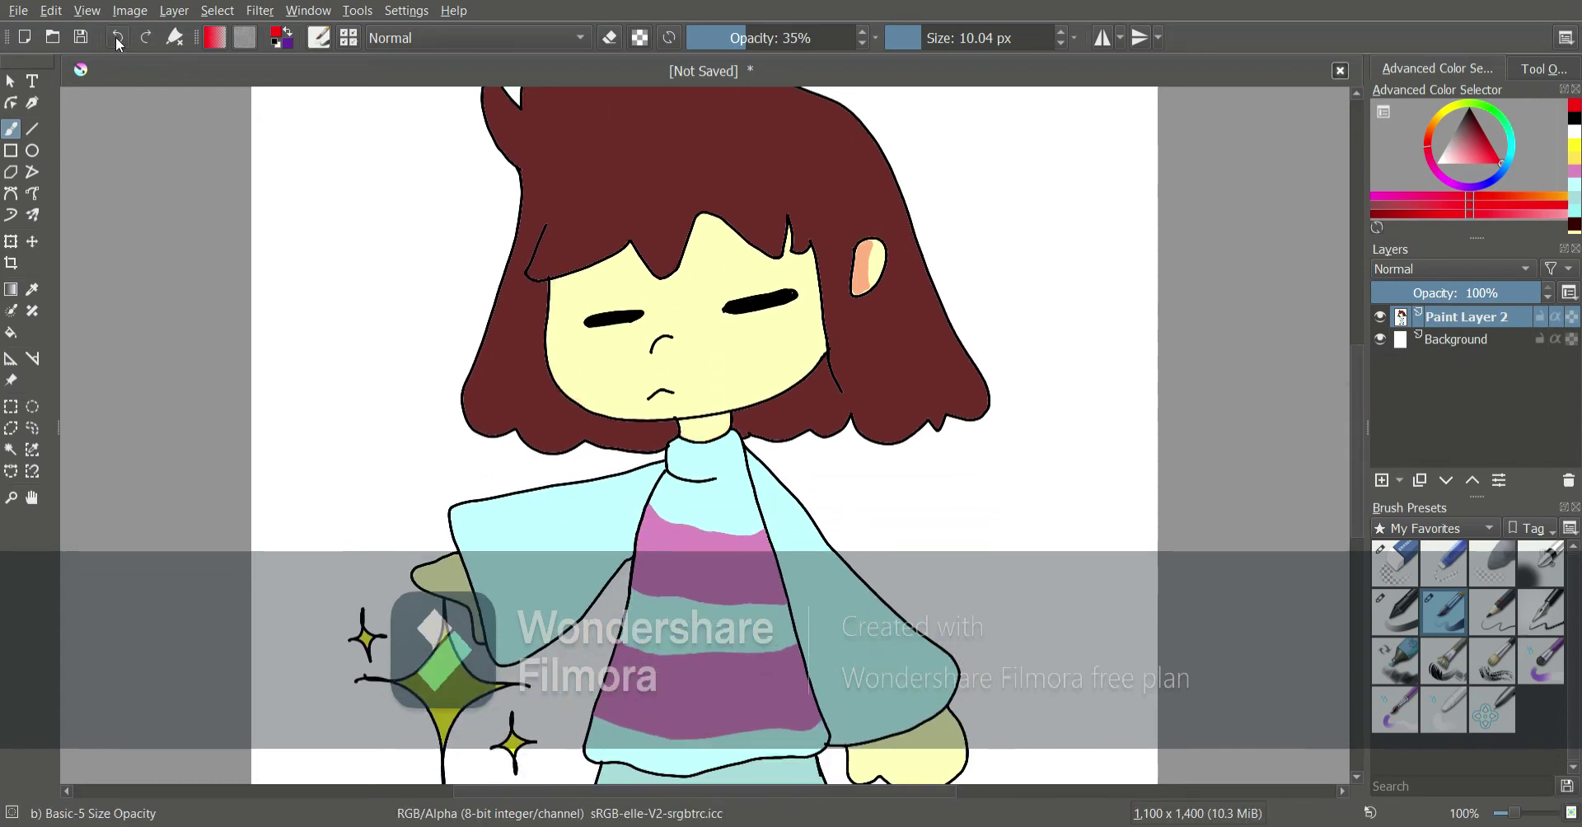
left_click(117, 37)
Shade the side of the face and the inner part of the ear with translucent dark red
left_click(1483, 130)
mouse_move(554, 281)
left_mouse_down()
mouse_move(553, 333)
mouse_move(611, 417)
left_mouse_up()
left_click_drag(870, 243, 857, 293)
Shade the turtleneck's ribs, the area beneath the collar and the upper parts of both sleeves in translucent dark red
mouse_move(684, 434)
left_mouse_down()
mouse_move(729, 416)
mouse_move(682, 478)
left_mouse_up()
key("ctrl+z")
left_click_drag(709, 444, 714, 478)
left_click_drag(731, 436, 735, 478)
left_click_drag(717, 480, 671, 487)
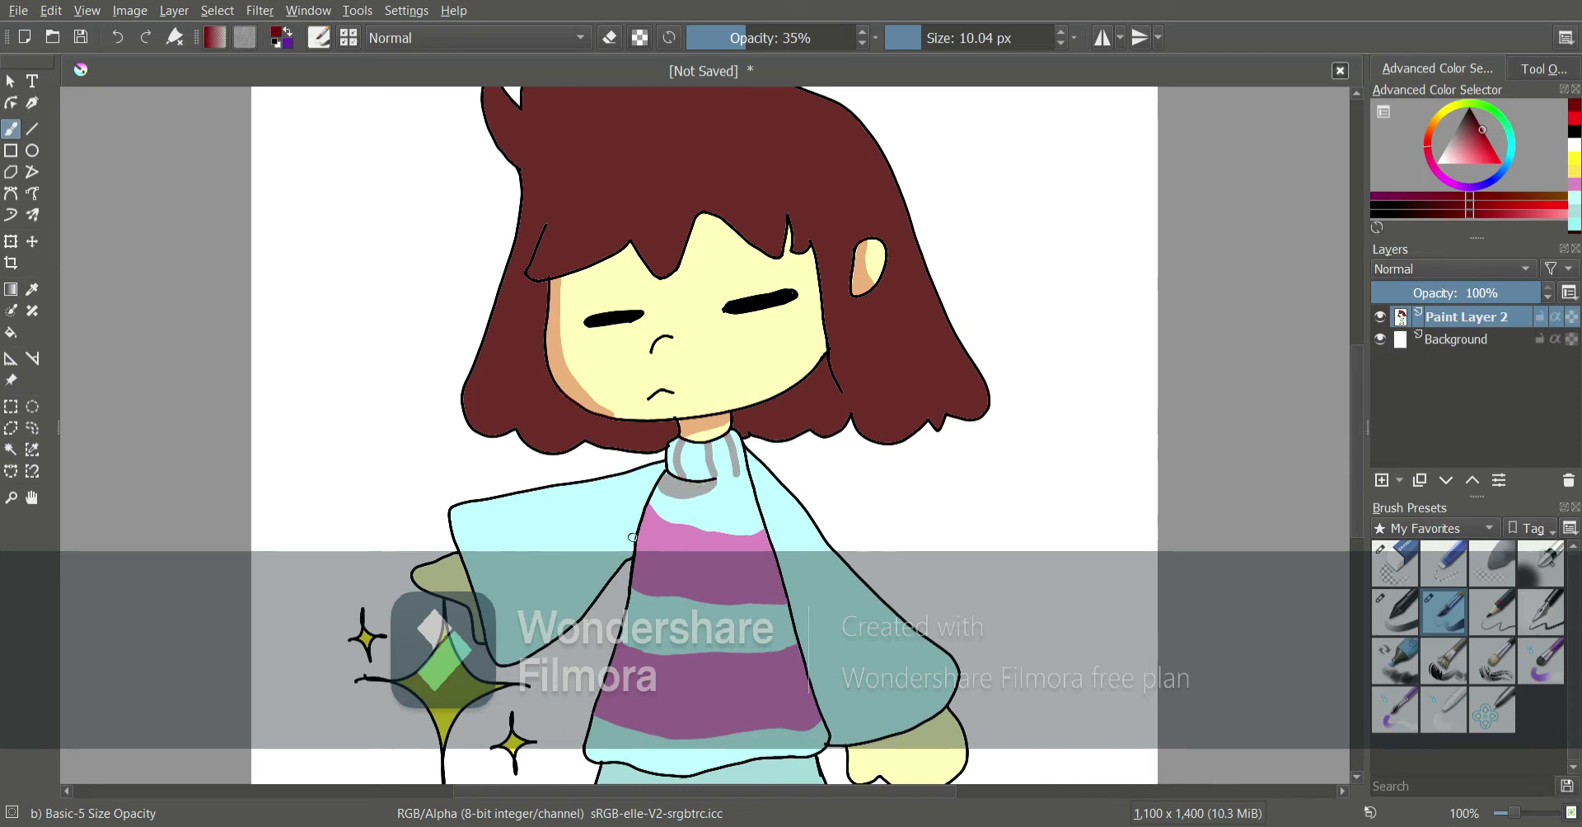
mouse_move(633, 537)
left_mouse_down()
mouse_move(452, 529)
mouse_move(503, 495)
mouse_move(647, 468)
mouse_move(643, 512)
mouse_move(488, 524)
mouse_move(465, 509)
mouse_move(584, 505)
mouse_move(656, 471)
left_mouse_up()
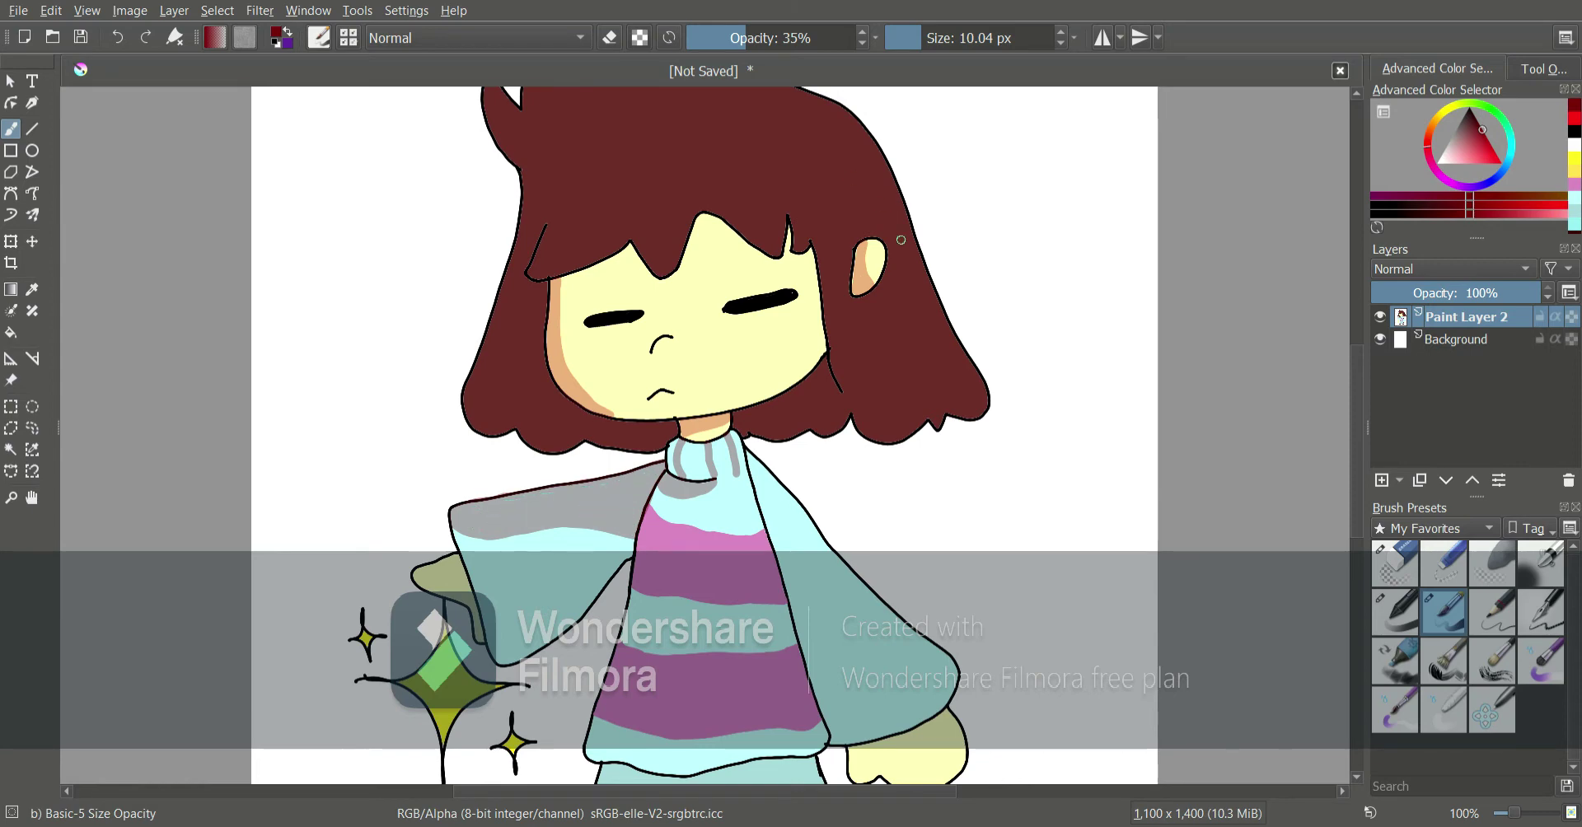
left_click_drag(761, 492, 755, 465)
Shade the sleeve side of both hands with the same translucent dark red
scroll(561, 449, "down", 3)
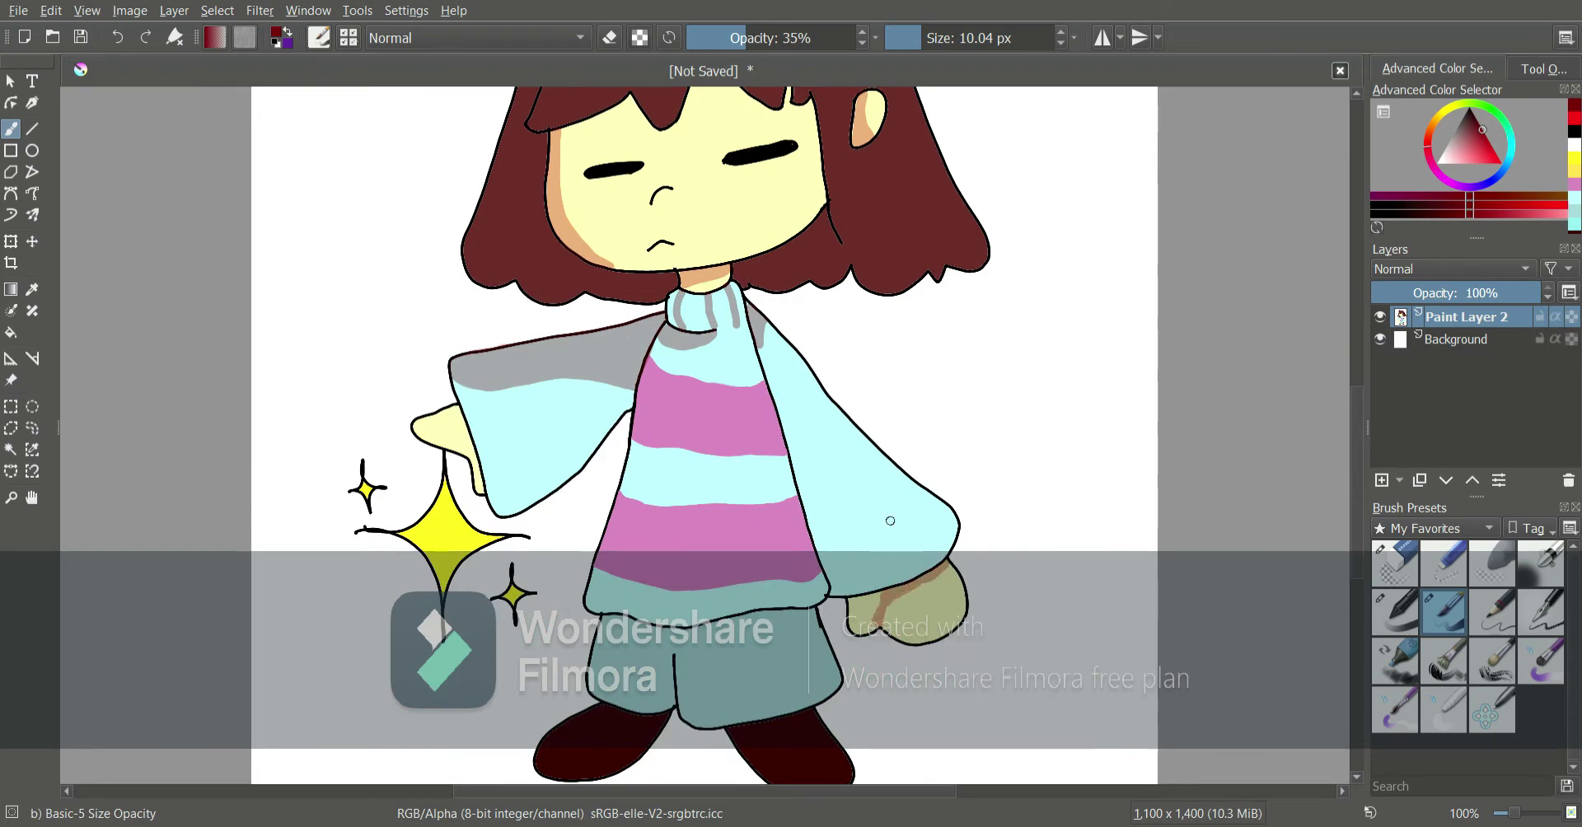
key("ctrl+z")
mouse_move(881, 624)
left_mouse_down()
mouse_move(947, 569)
mouse_move(852, 614)
left_mouse_up()
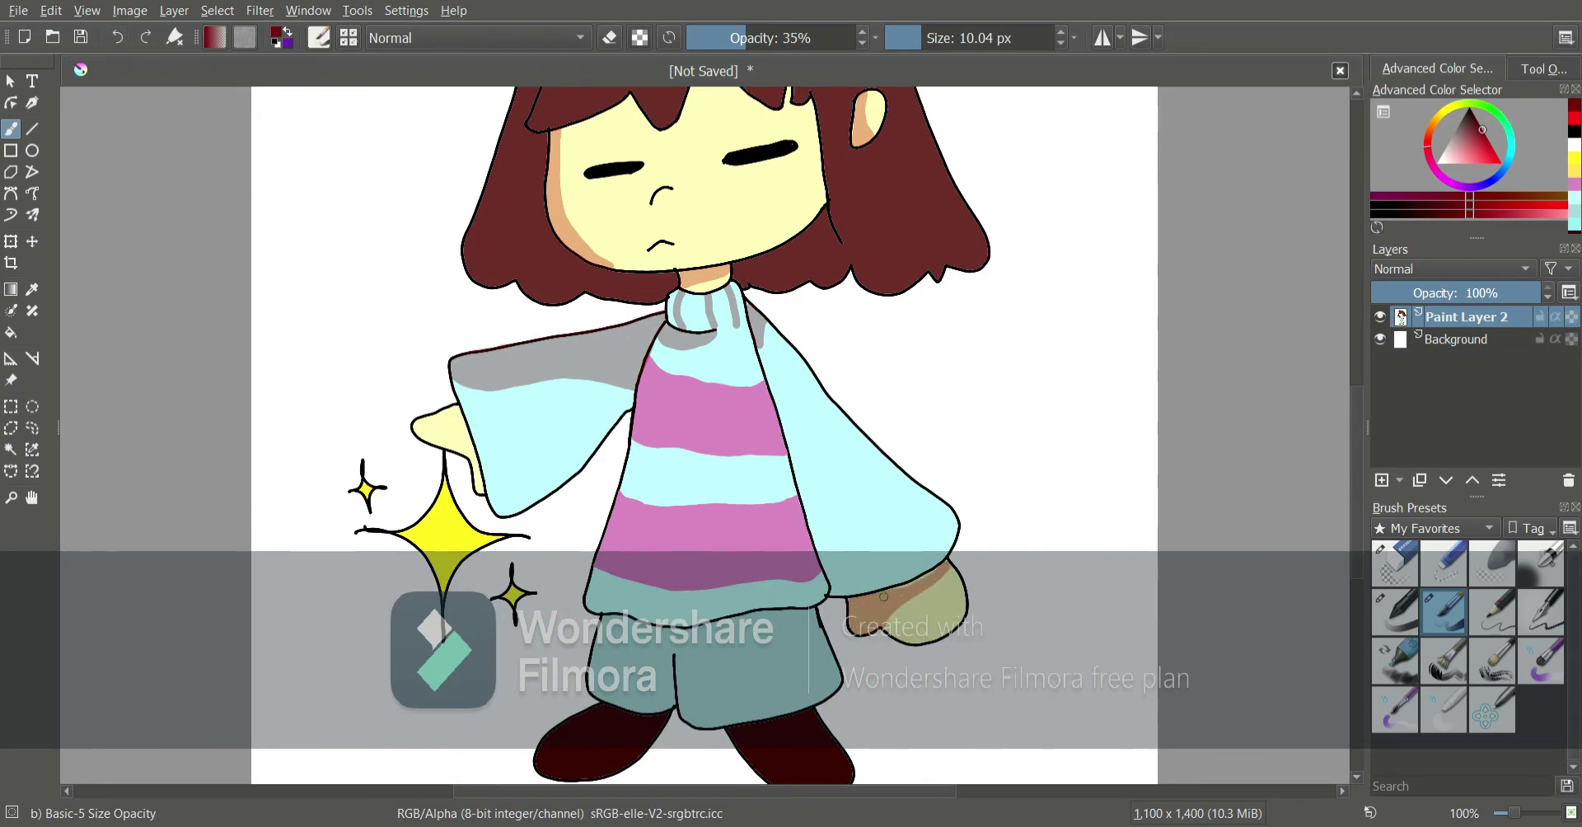
mouse_move(435, 418)
left_mouse_down()
mouse_move(459, 428)
mouse_move(461, 451)
mouse_move(441, 413)
left_mouse_up()
key("ctrl+z")
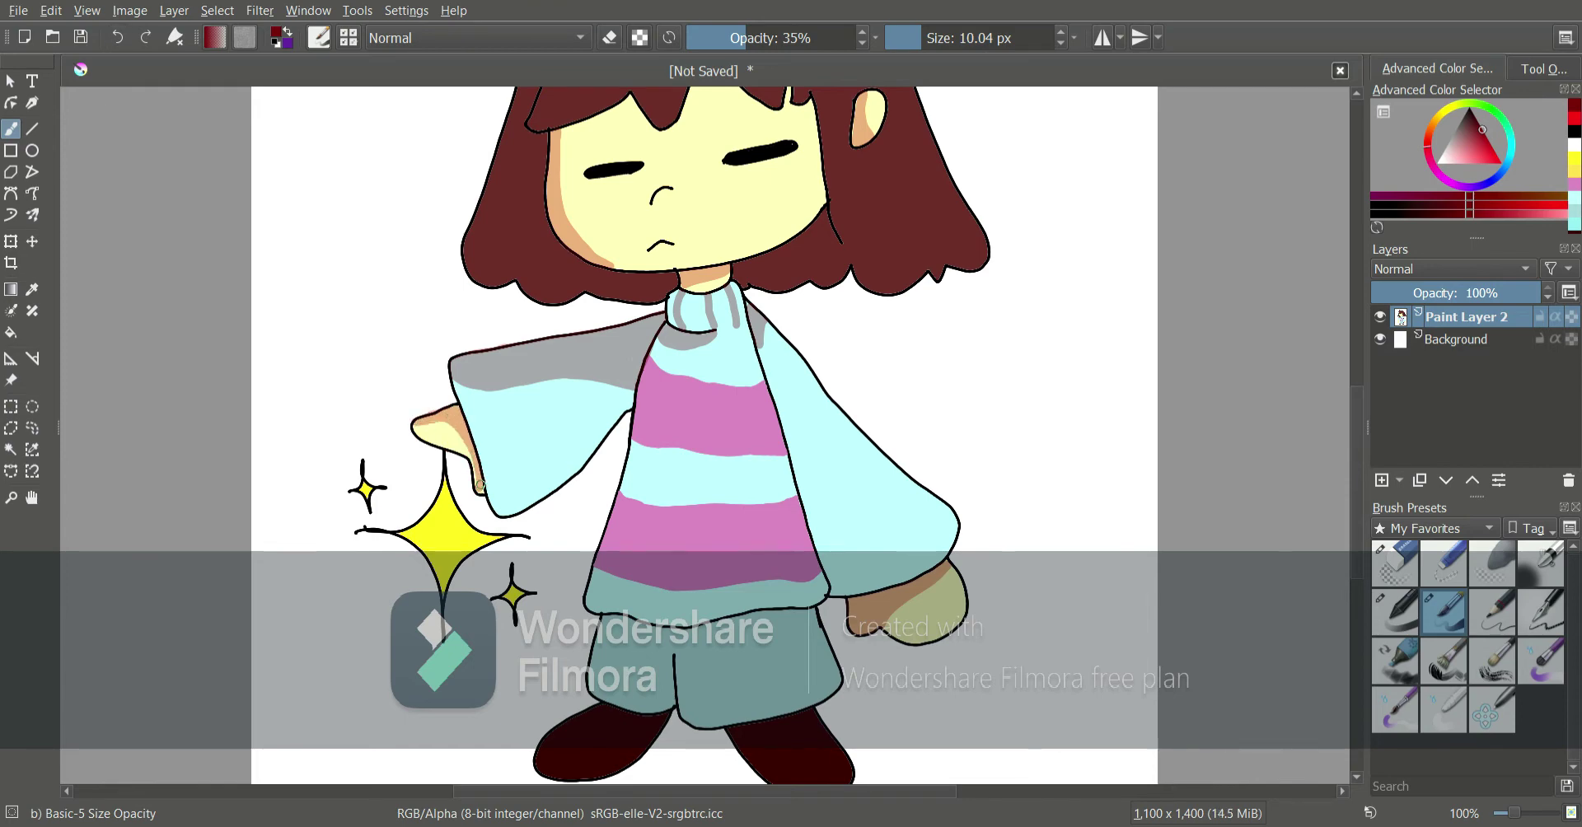
Shade the forehead along the underside of the hair fringe
scroll(481, 486, "up", 5)
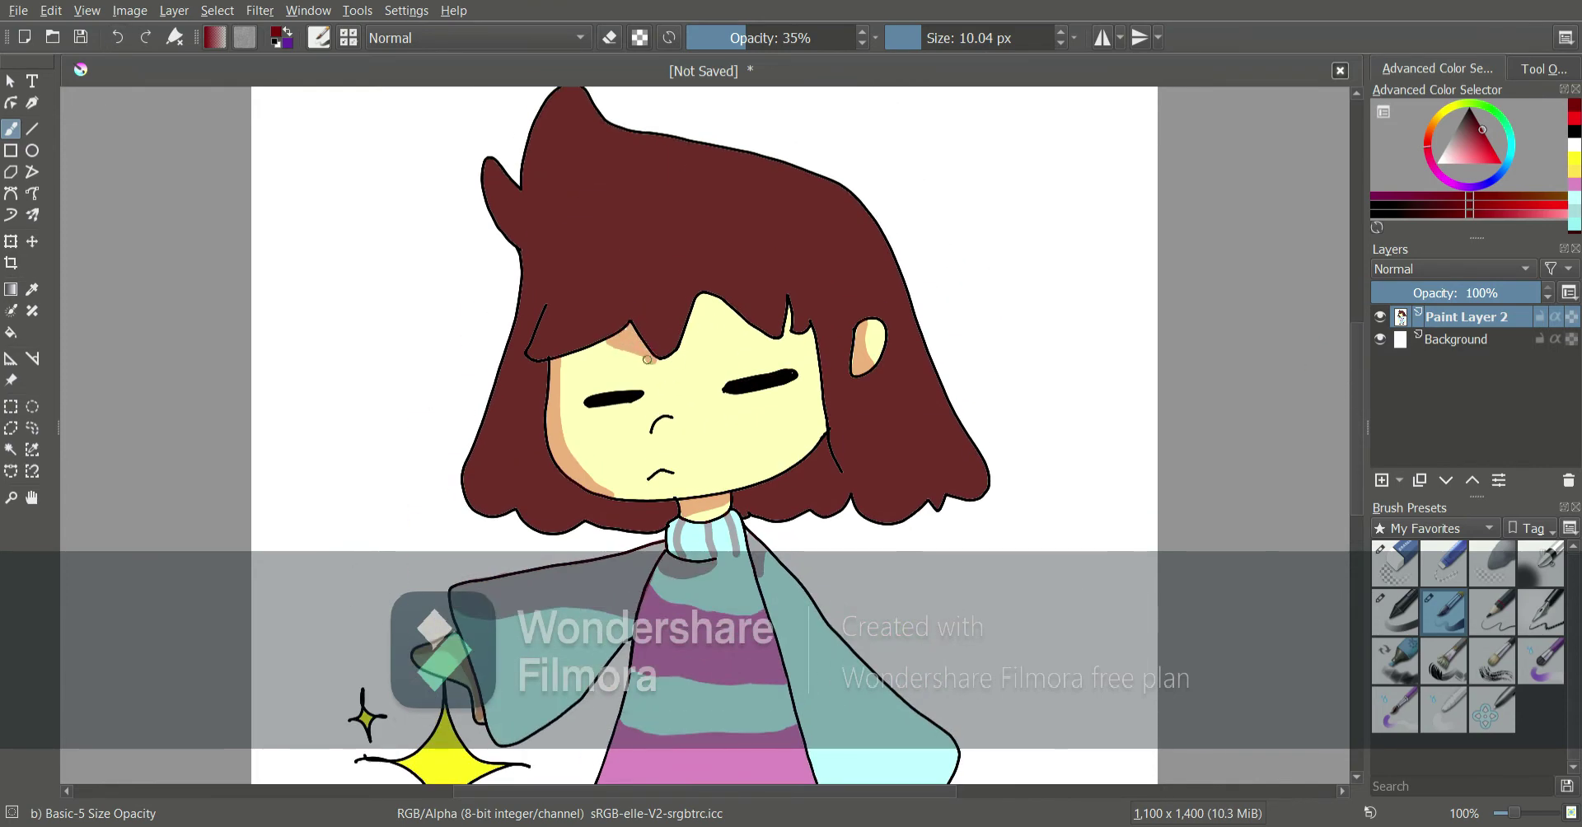
mouse_move(752, 297)
left_mouse_down()
mouse_move(710, 323)
mouse_move(733, 322)
left_mouse_up()
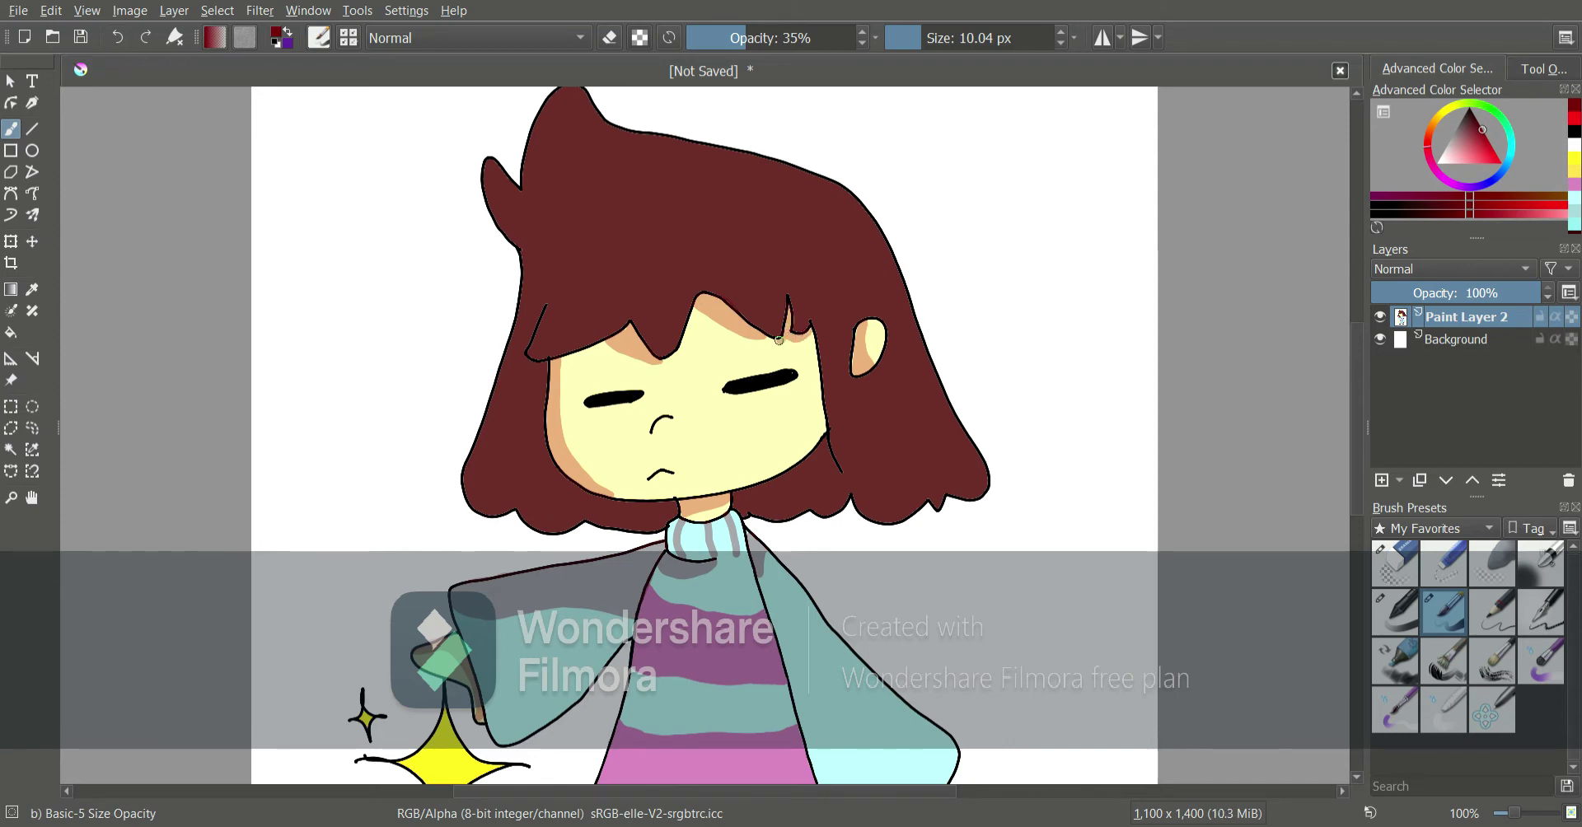
left_click(118, 43)
Shade the shorts beside the centre seam and along the underside of the sweater hem
left_click_drag(1359, 360, 1359, 478)
left_click_drag(671, 512, 651, 498)
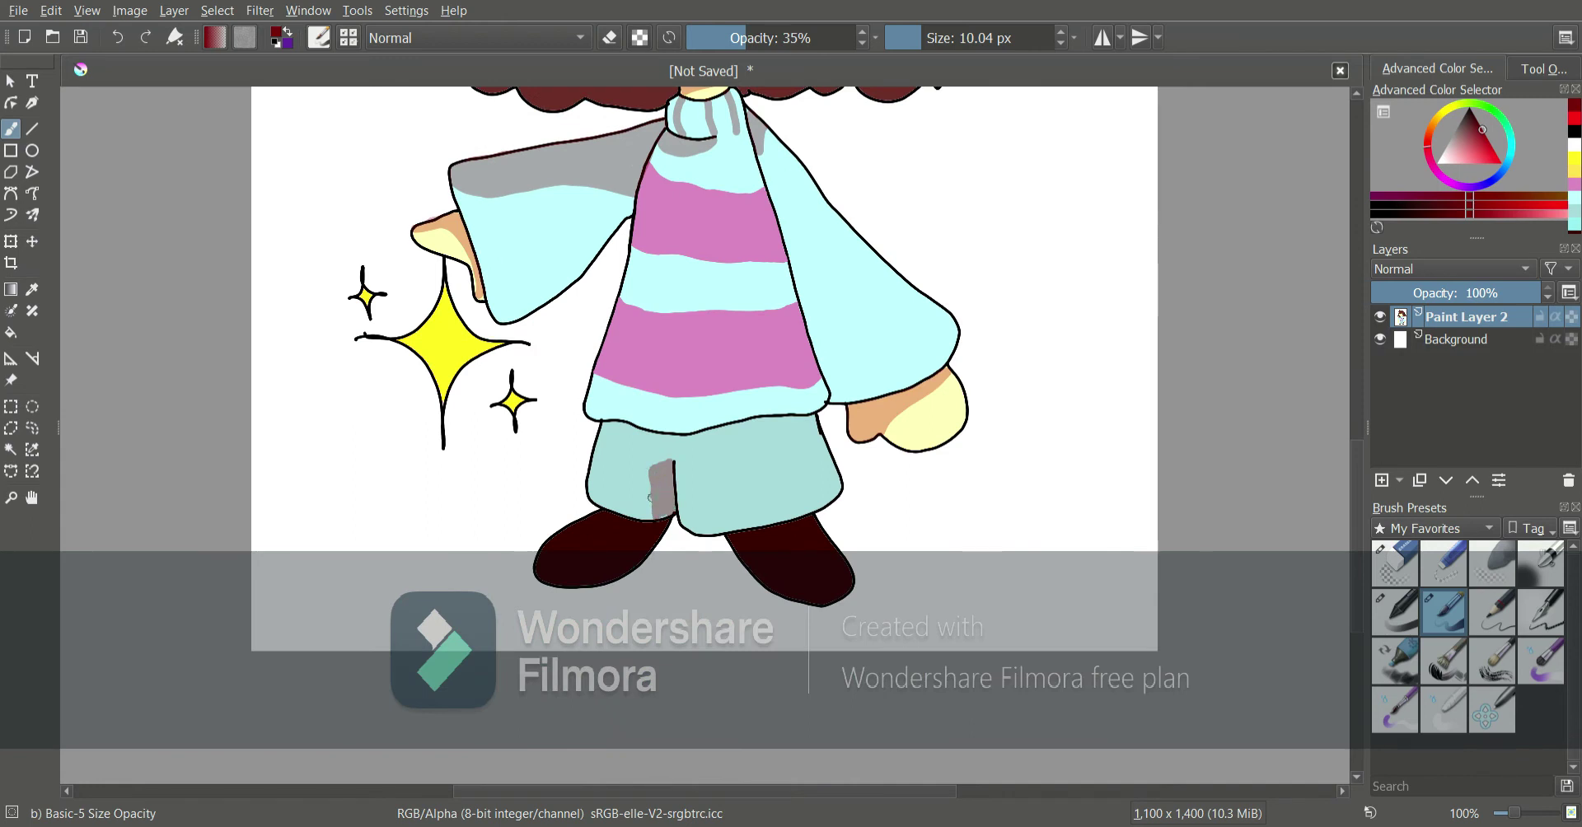
left_click_drag(598, 445, 611, 444)
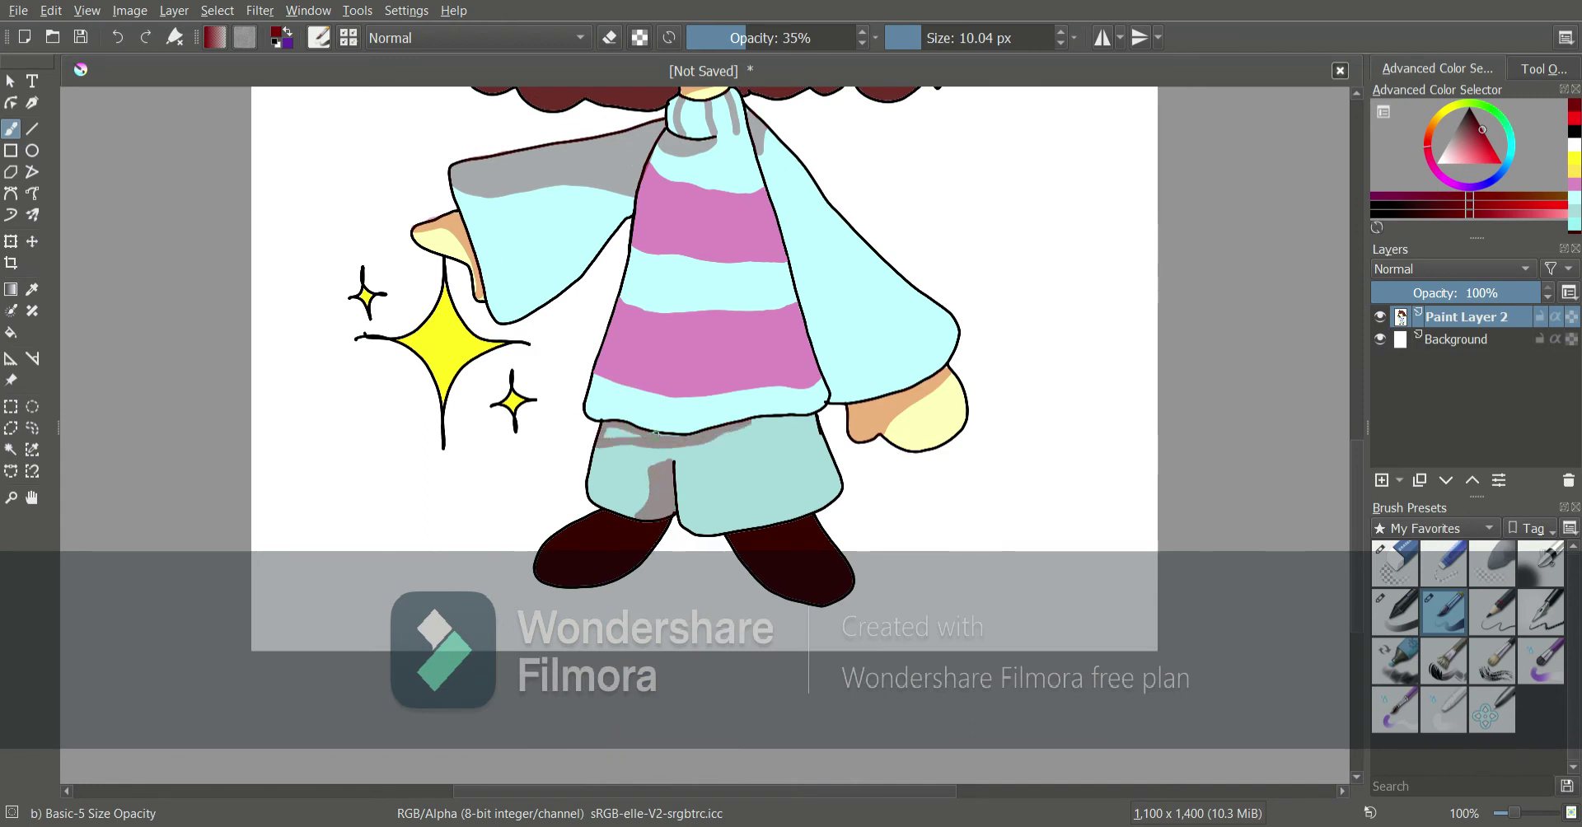
Try brightening the sweater hem with translucent white and sample the shadow colour on the shorts
left_click(1575, 145)
left_click_drag(785, 409, 768, 409)
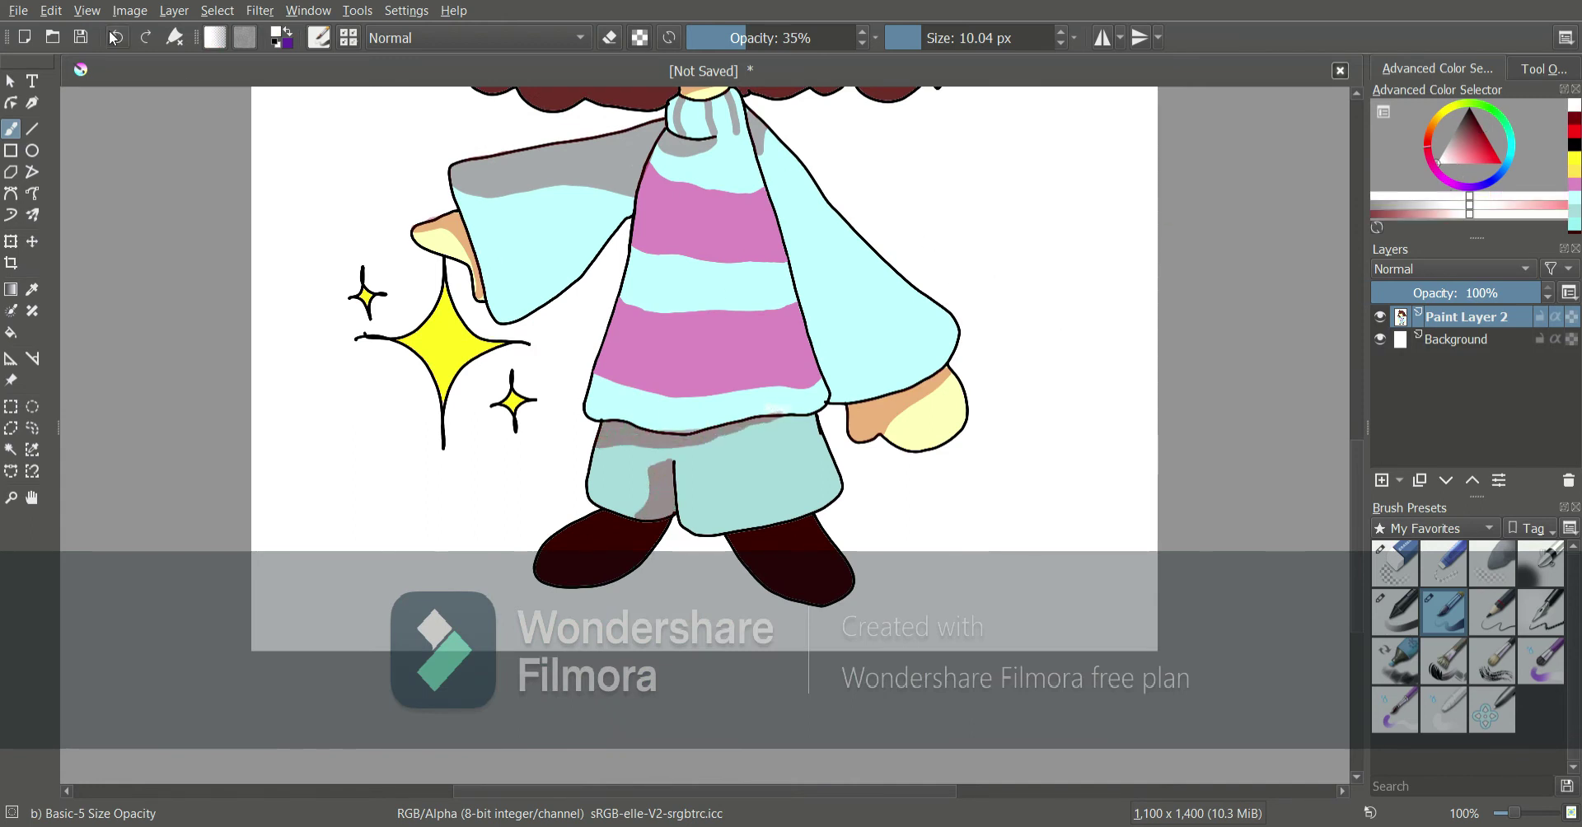
left_click(31, 290)
left_click(660, 488)
left_click(10, 130)
Choose black and shade the tops of both shoes at 35% opacity
left_click_drag(1488, 144, 1520, 140)
left_click_drag(1357, 461, 1356, 457)
left_click_drag(1471, 128, 1466, 98)
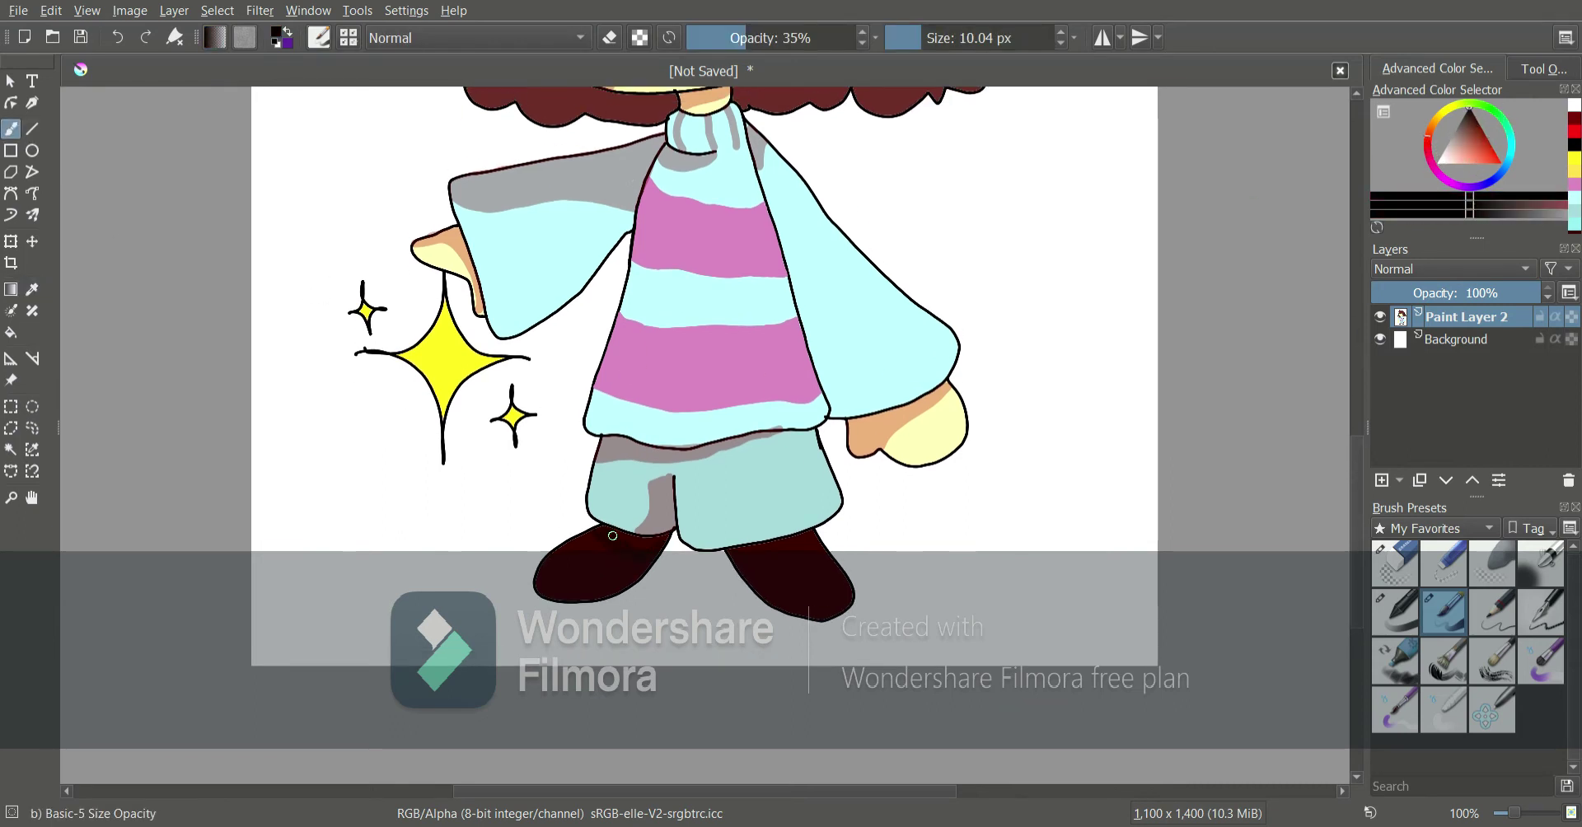
left_click_drag(612, 536, 644, 550)
Shade the hair behind the jaw and neck with translucent black
scroll(1355, 366, "up", 6)
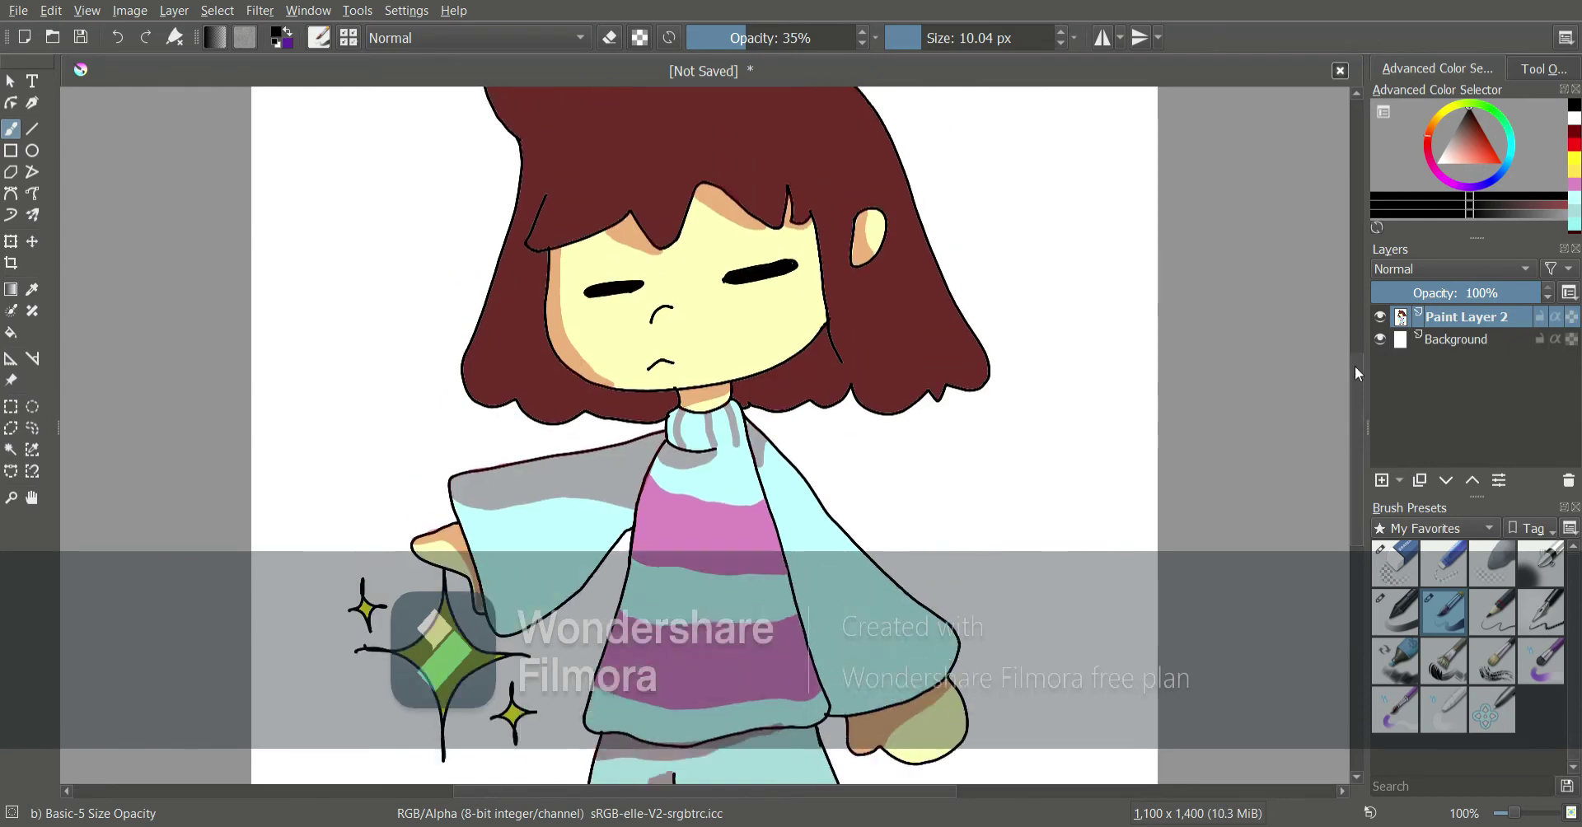
mouse_move(653, 602)
left_mouse_down()
mouse_move(574, 610)
mouse_move(663, 607)
left_mouse_up()
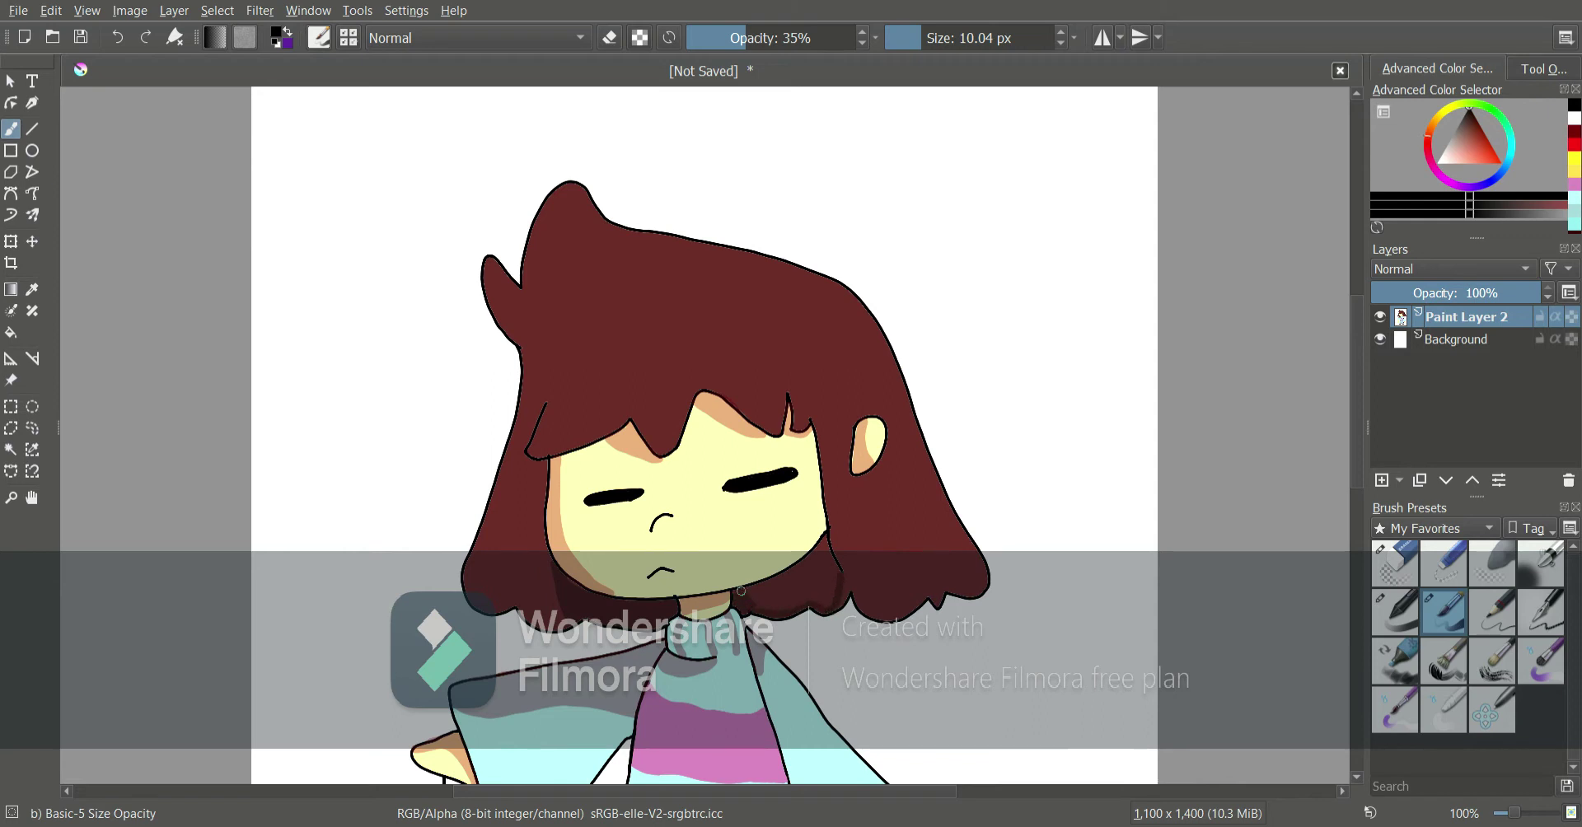
left_click_drag(833, 561, 789, 604)
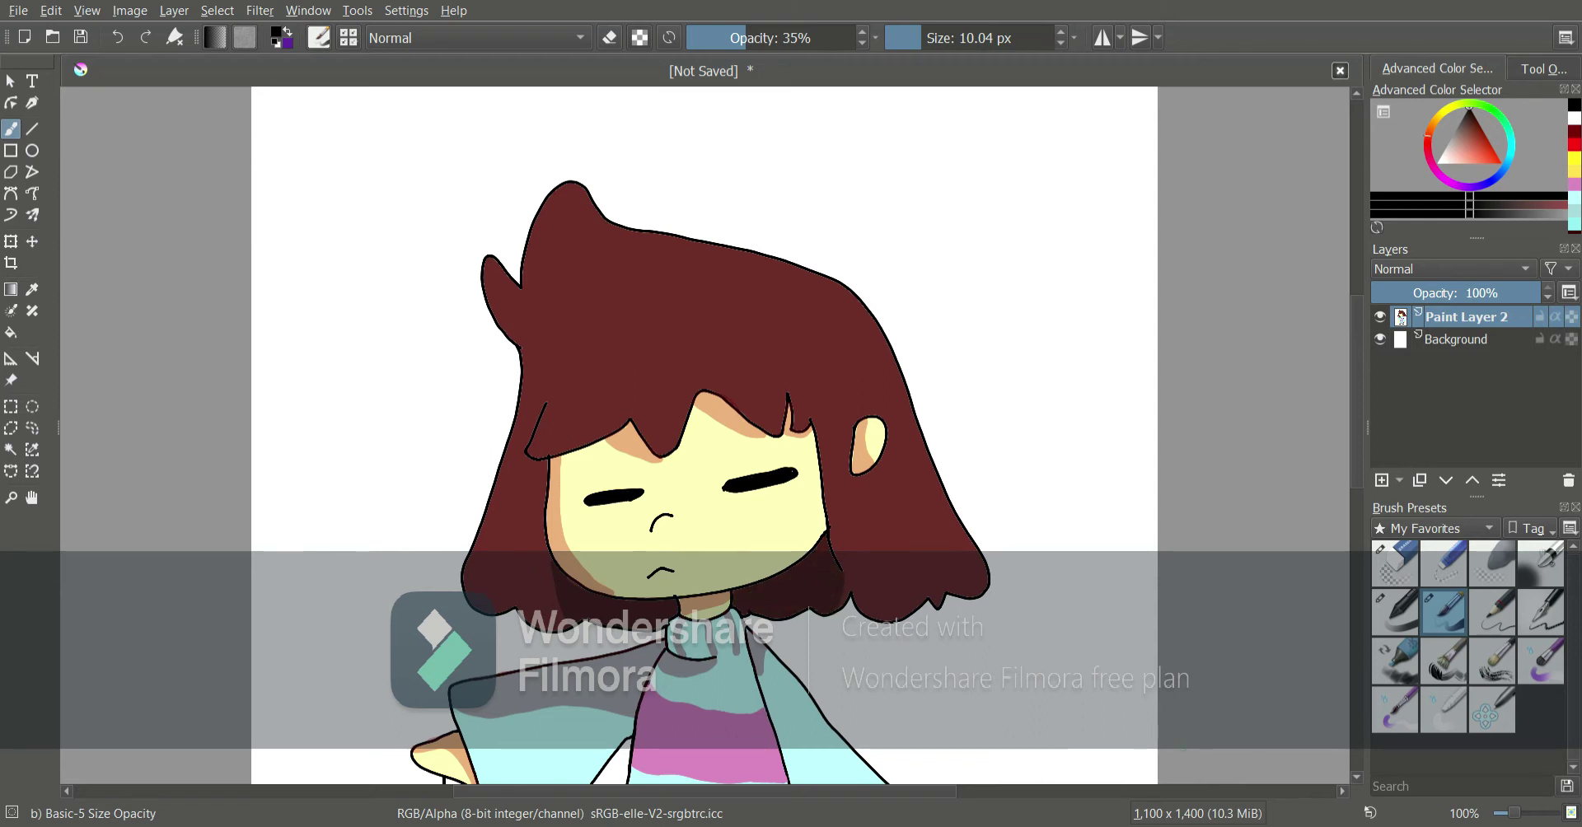
Paint a soft glow inside the large yellow sparkle with white at 18% opacity
left_click_drag(1356, 445, 1343, 569)
left_click(1438, 163)
left_click(717, 38)
left_click_drag(442, 407, 431, 387)
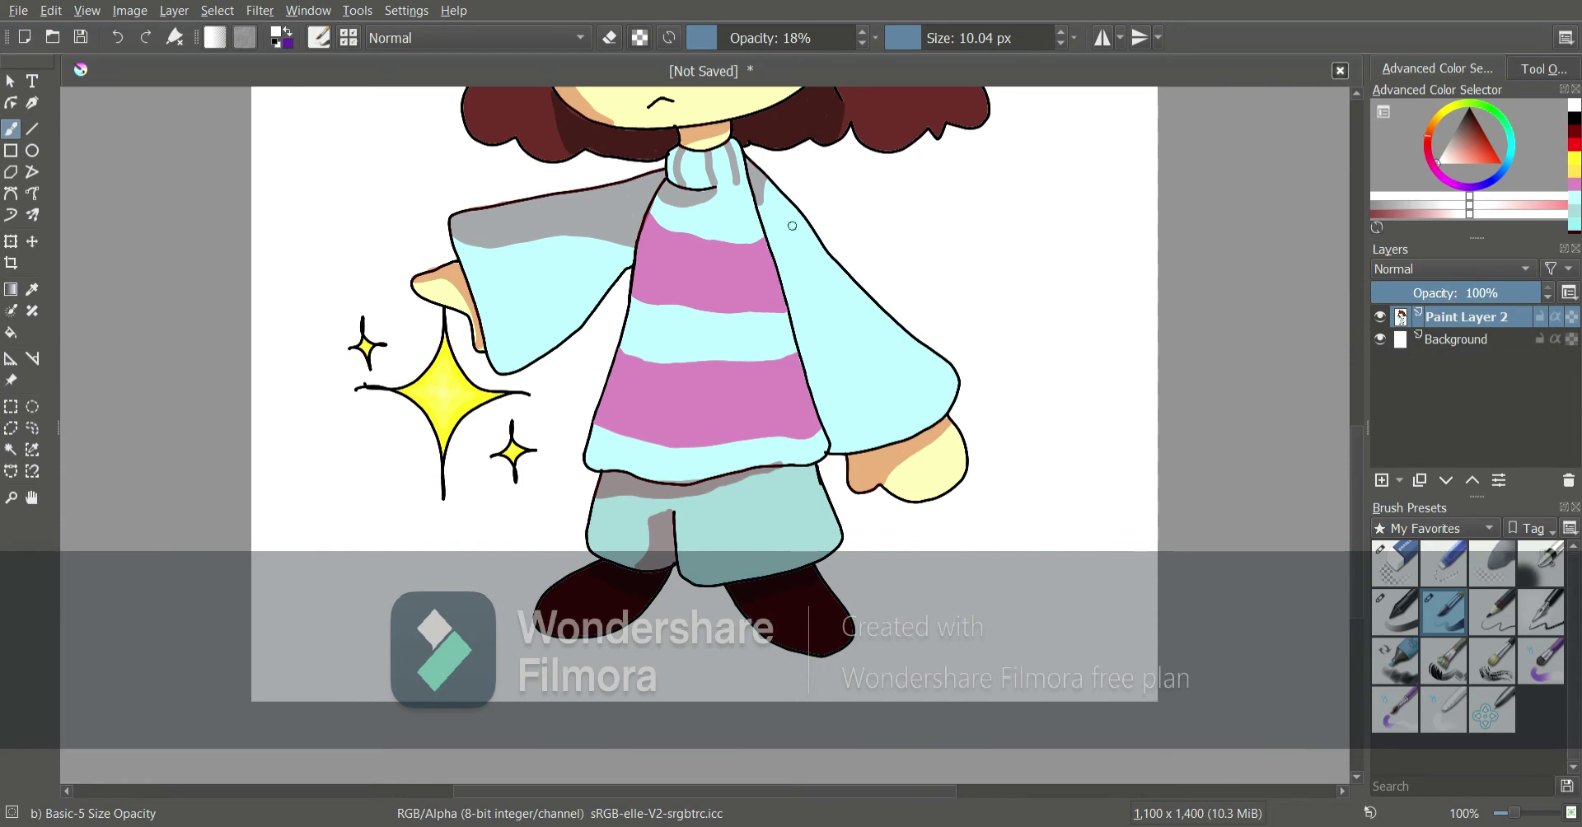
Try smoothing the shadow edge below the fringe with the Smart Patch tool
left_click(1505, 812)
left_click_drag(1358, 473, 1358, 414)
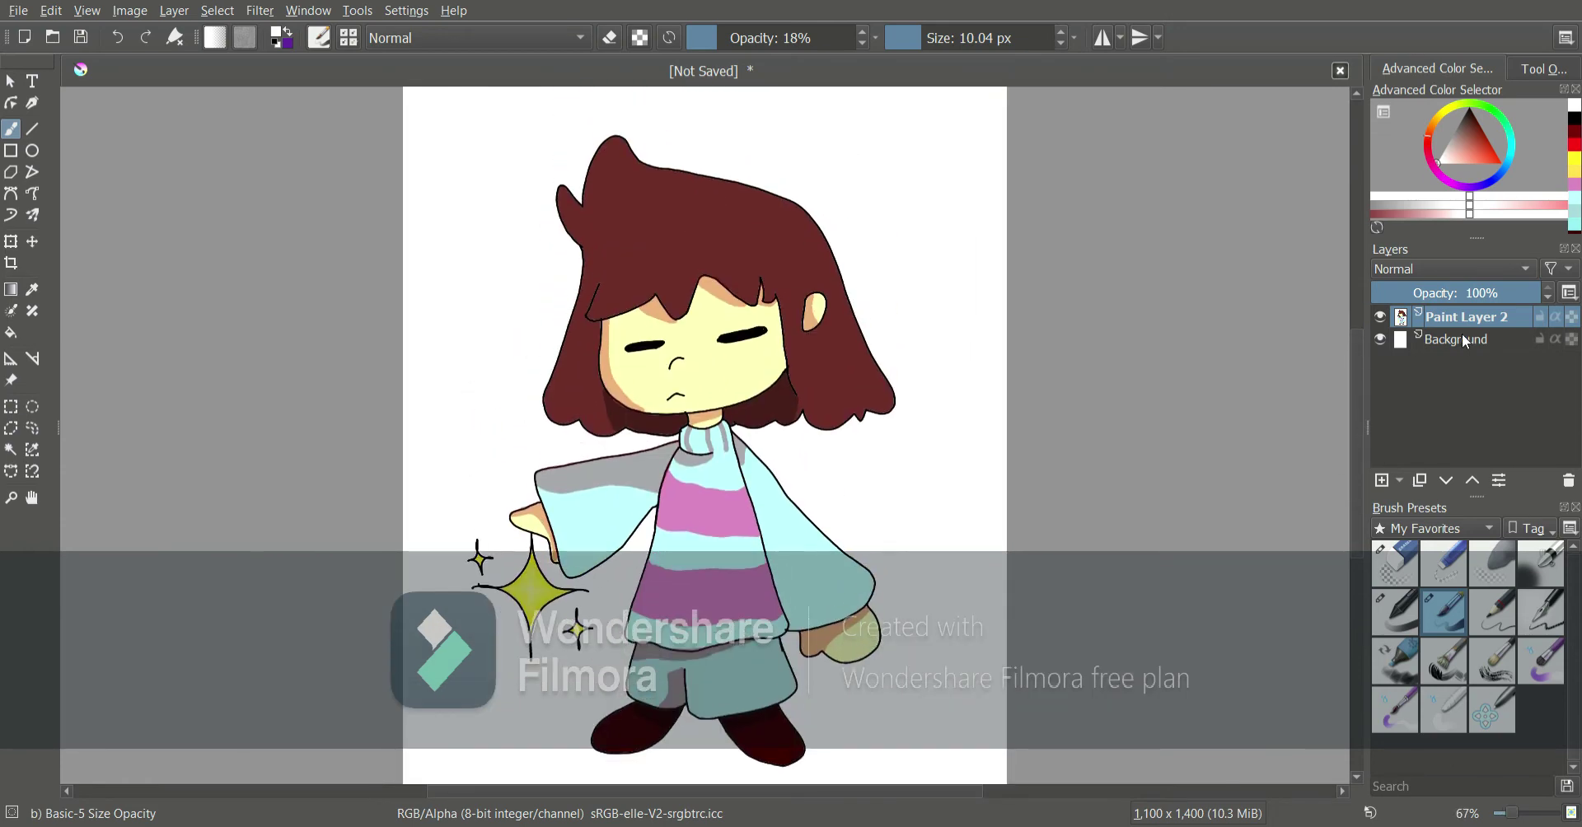
left_click(854, 38)
left_click(32, 310)
left_click_drag(642, 313, 671, 324)
left_click_drag(1357, 492, 1358, 457)
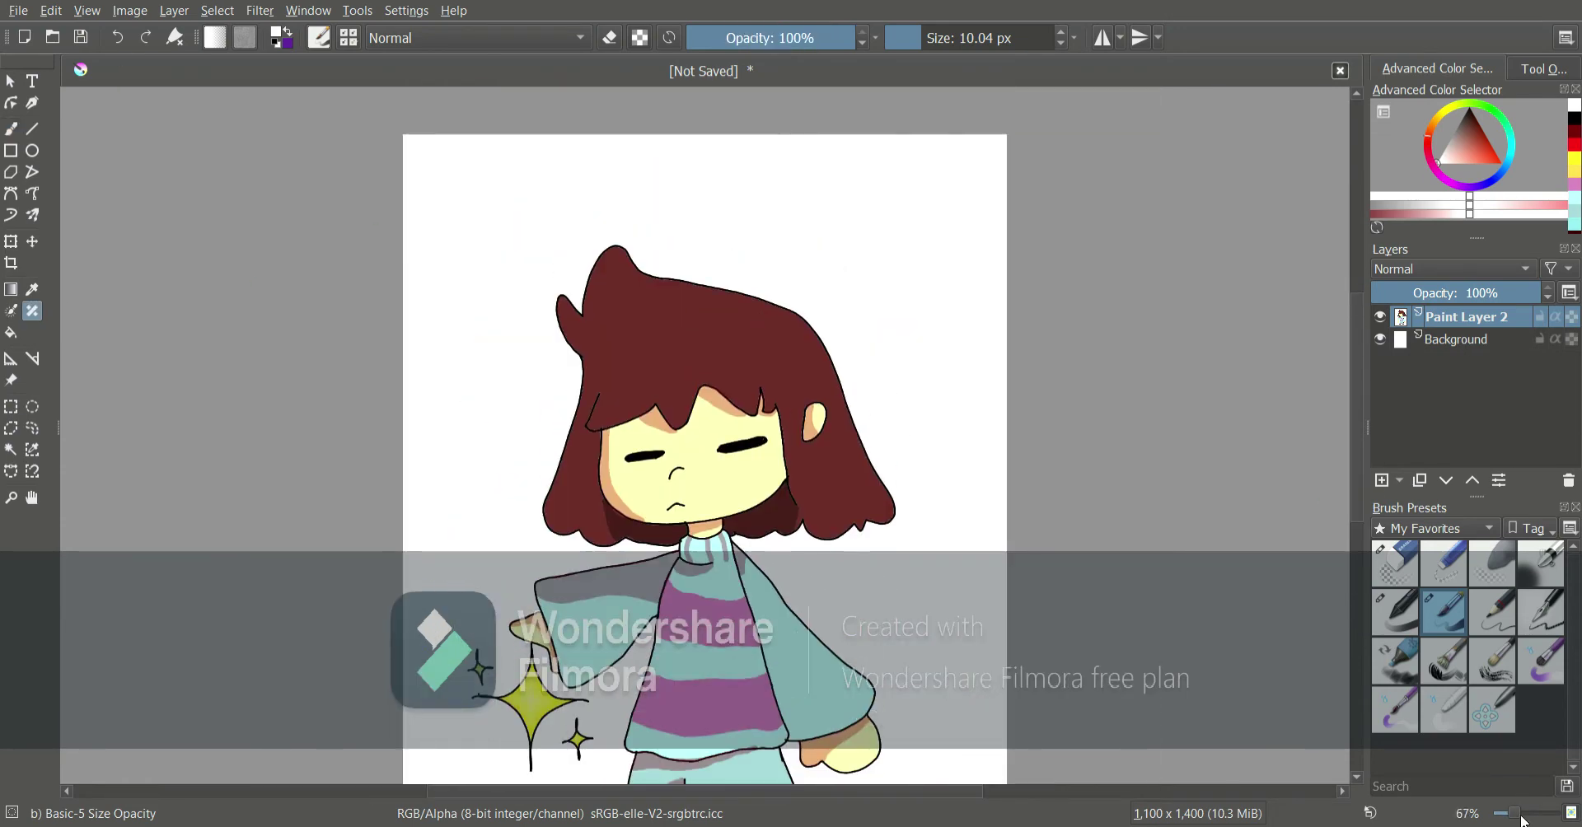
left_click_drag(1516, 813, 1528, 814)
left_click_drag(432, 368, 469, 393)
left_click(117, 38)
Sample the peach shadow on the forehead and try edging the fringe shadow with it at 100% opacity
left_click(11, 129)
left_click(32, 290)
left_click(490, 387)
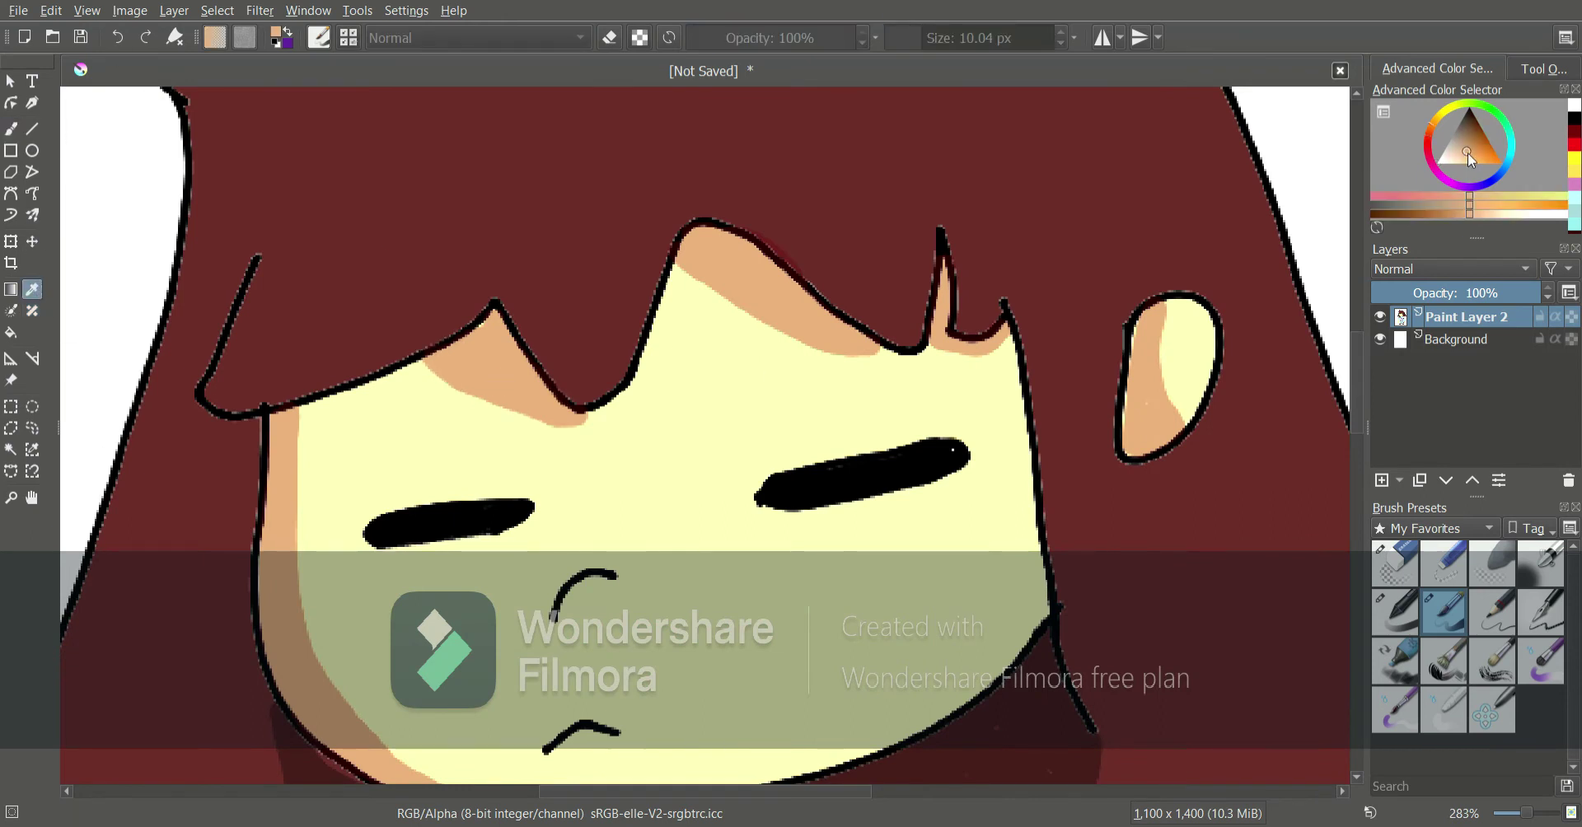
left_click(10, 129)
left_click(853, 38)
left_click_drag(431, 371, 575, 422)
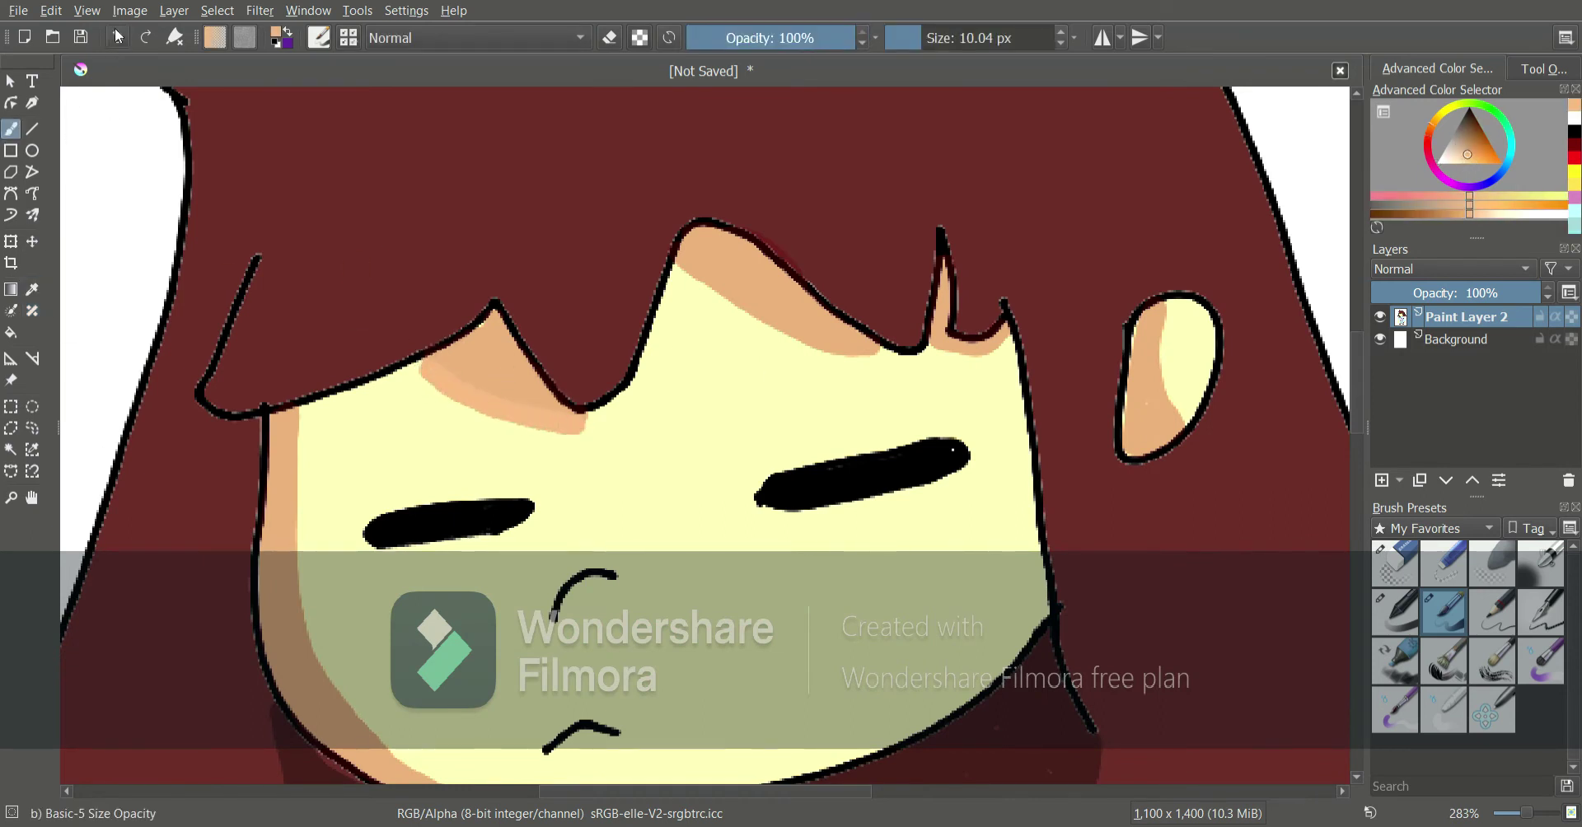
left_click(117, 38)
Choose a lighter peach and try edging the forehead's fringe shadow with the 10.04 px brush
left_click(1457, 160)
key("p")
left_click(462, 396)
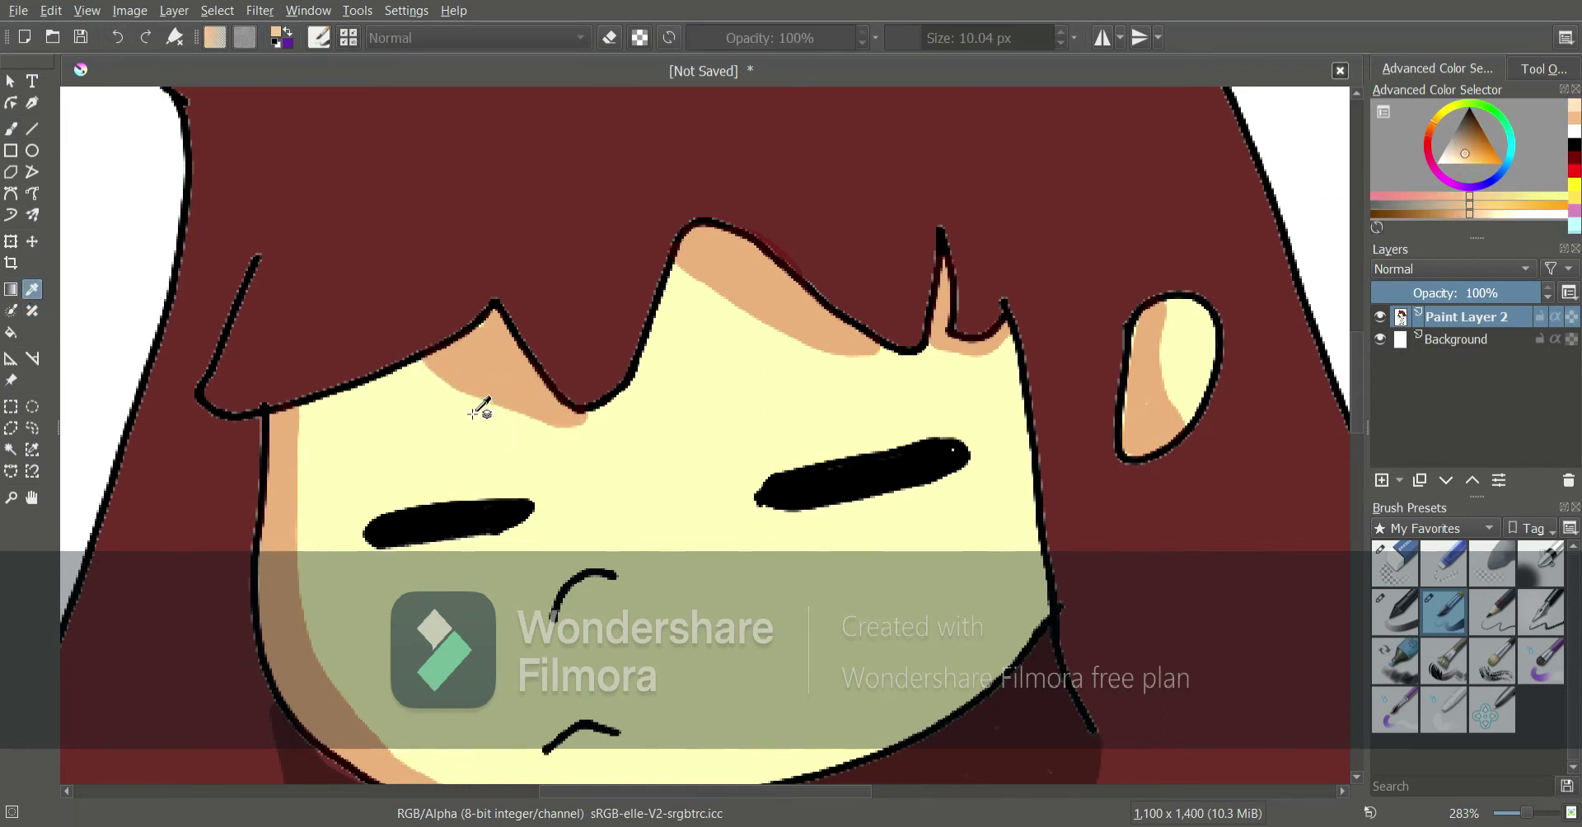
left_click(1538, 815)
left_click(179, 402)
left_click(11, 129)
left_click(1517, 814)
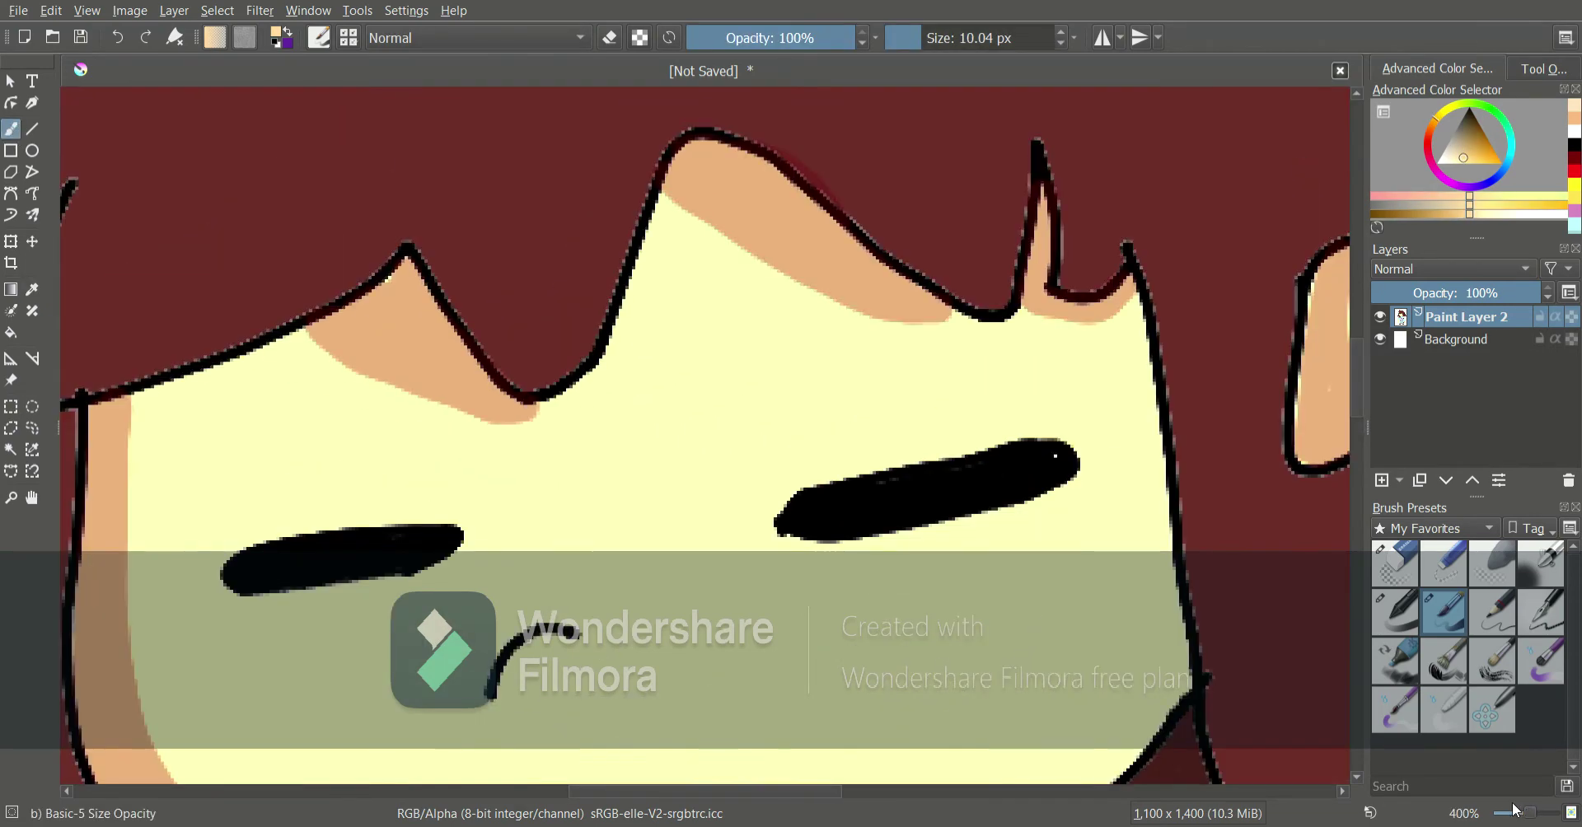
mouse_move(318, 339)
left_mouse_down()
mouse_move(448, 411)
mouse_move(534, 420)
left_mouse_up()
left_click(117, 38)
Add a light peach transition band along the forehead and cheek shadows with a 4.63 px brush
key("bracketleft")
key("bracketleft")
key("bracketleft")
mouse_move(305, 328)
left_mouse_down()
mouse_move(380, 378)
mouse_move(536, 420)
left_mouse_up()
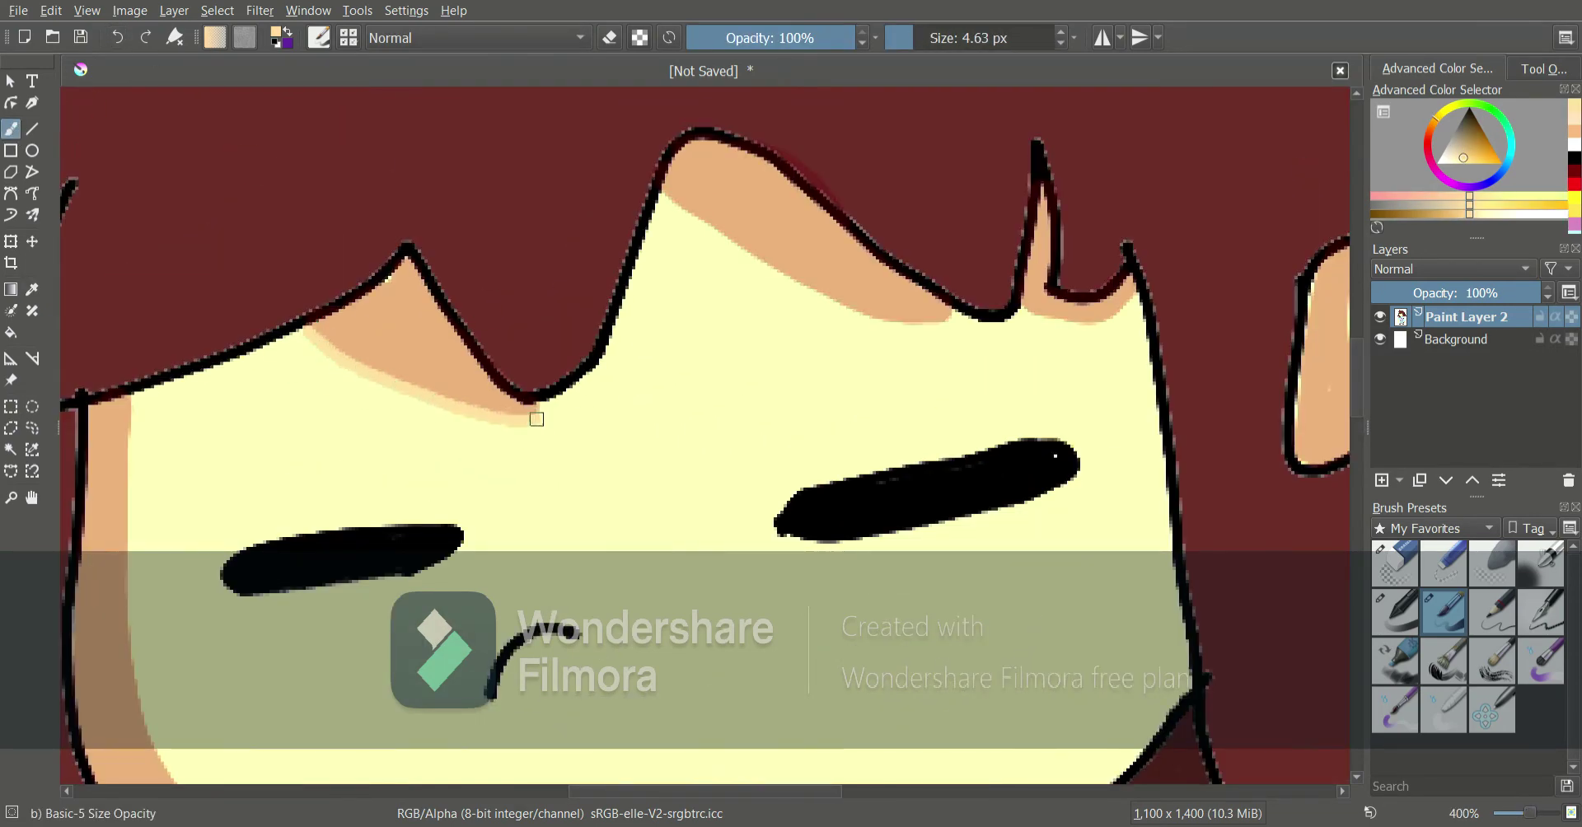
mouse_move(682, 211)
left_mouse_down()
mouse_move(896, 320)
mouse_move(1137, 290)
left_mouse_up()
left_click_drag(129, 402, 149, 718)
Add the light peach transition band along the shadow edges on the ear and both hands
scroll(149, 718, "down", 5)
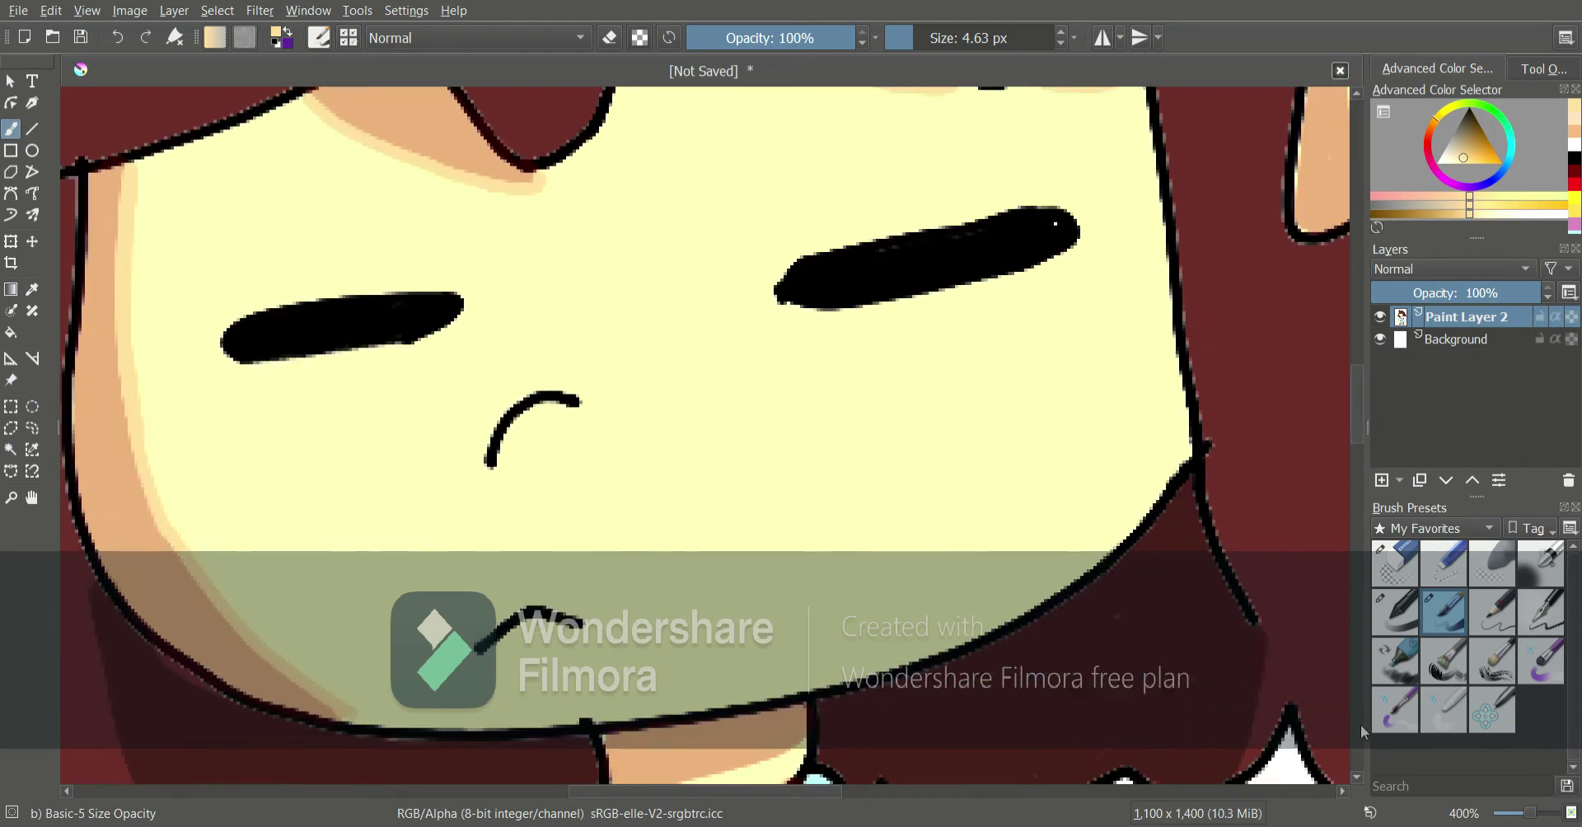
left_click_drag(1357, 425, 1356, 390)
left_click_drag(626, 792, 699, 792)
left_click_drag(1006, 327, 1035, 481)
left_click_drag(1356, 402, 1356, 620)
left_click_drag(1085, 556, 1238, 414)
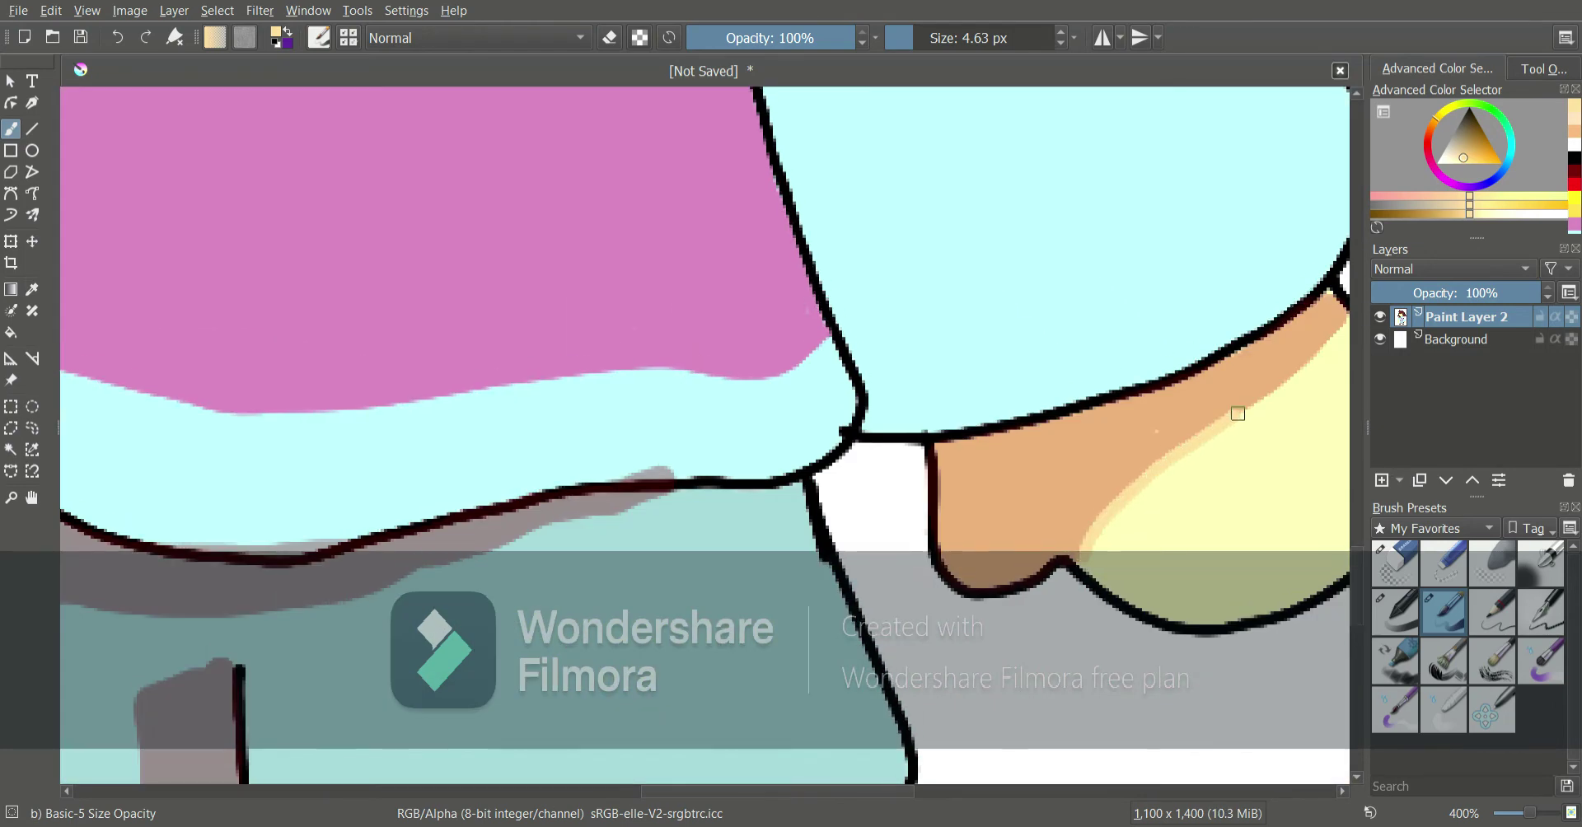
scroll(1358, 417, "left", 8)
scroll(520, 499, "left", 4)
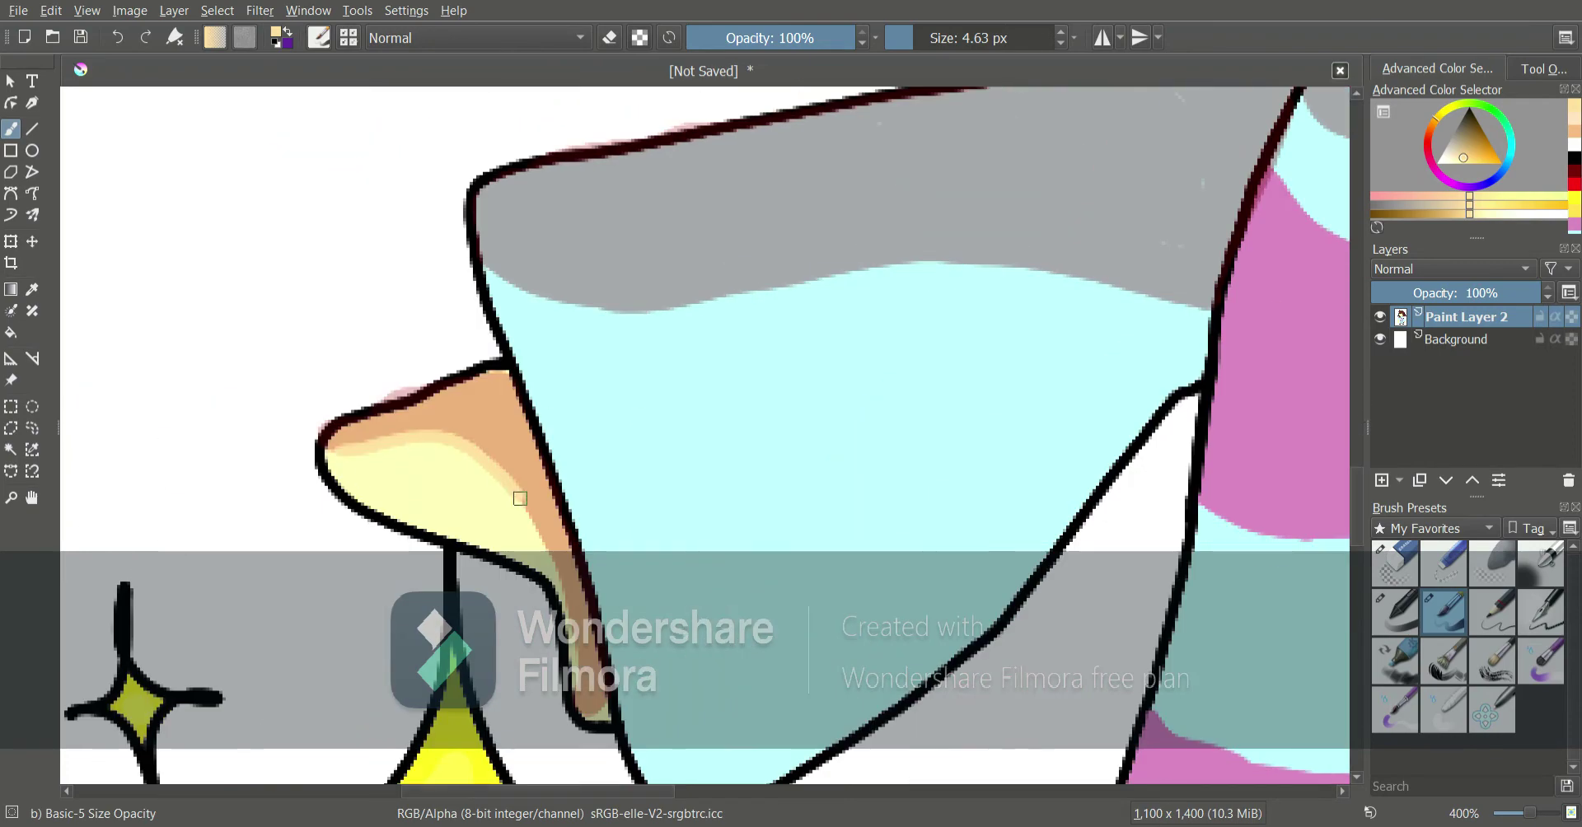
left_click_drag(520, 498, 576, 684)
Sample a colour from the outstretched sleeve and paint a band along the edge of its grey shadow
left_click_drag(1531, 814, 1536, 814)
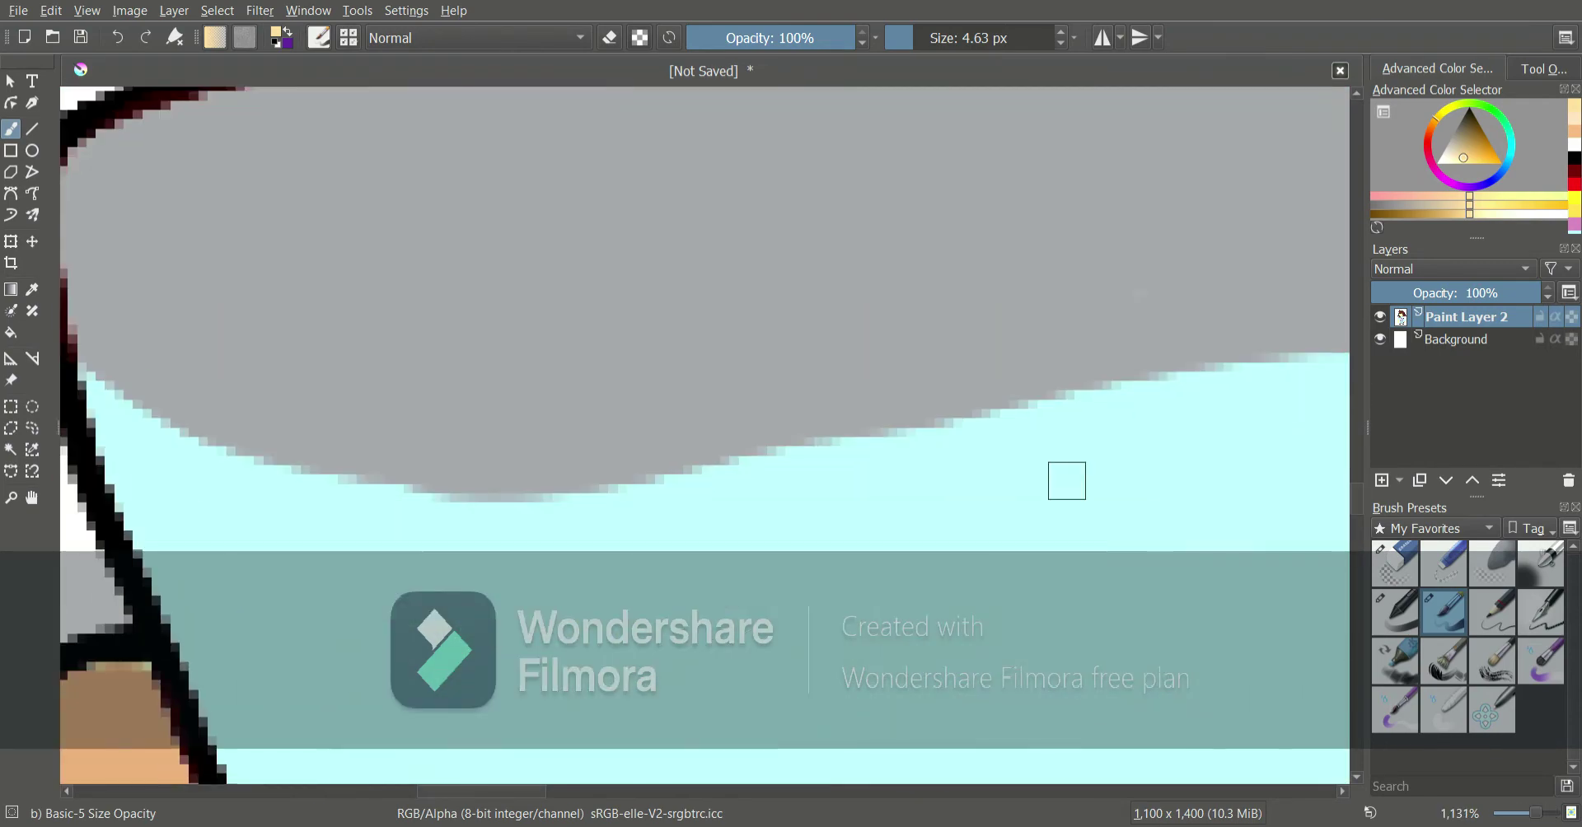
left_click(1067, 481, "ctrl")
scroll(1068, 480, "down", 6)
mouse_move(561, 423)
left_mouse_down()
mouse_move(706, 442)
mouse_move(861, 418)
mouse_move(1063, 448)
left_mouse_up()
Paint transition strokes along the shadow below the collar and the turtleneck's rib shadows
scroll(1063, 447, "right", 5)
left_click_drag(707, 302, 874, 288)
left_click_drag(856, 178, 882, 268)
left_click_drag(781, 173, 783, 273)
left_click_drag(912, 150, 931, 272)
left_click_drag(997, 330, 1007, 273)
Add a darker grey-teal transition band along the lower edge of the shadow beneath the sweater hem on the shorts
scroll(1057, 608, "down", 6)
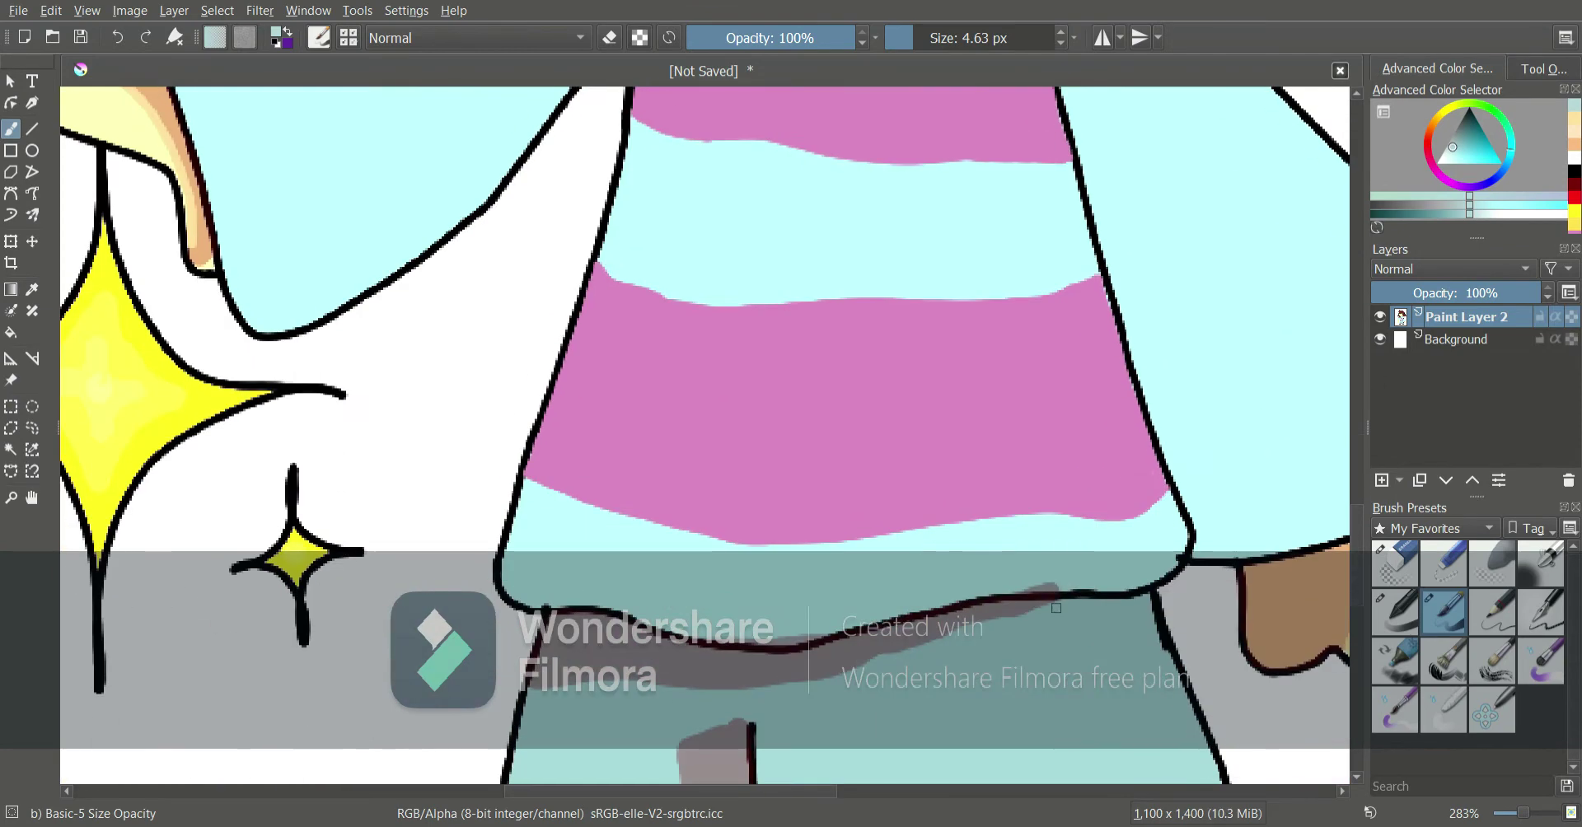
mouse_move(534, 691)
left_mouse_down()
mouse_move(880, 658)
mouse_move(1053, 600)
left_mouse_up()
key("ctrl+z")
scroll(1358, 424, "down", 4)
left_click_drag(1456, 159, 1455, 145)
mouse_move(531, 381)
left_mouse_down()
mouse_move(720, 380)
mouse_move(1022, 307)
left_mouse_up()
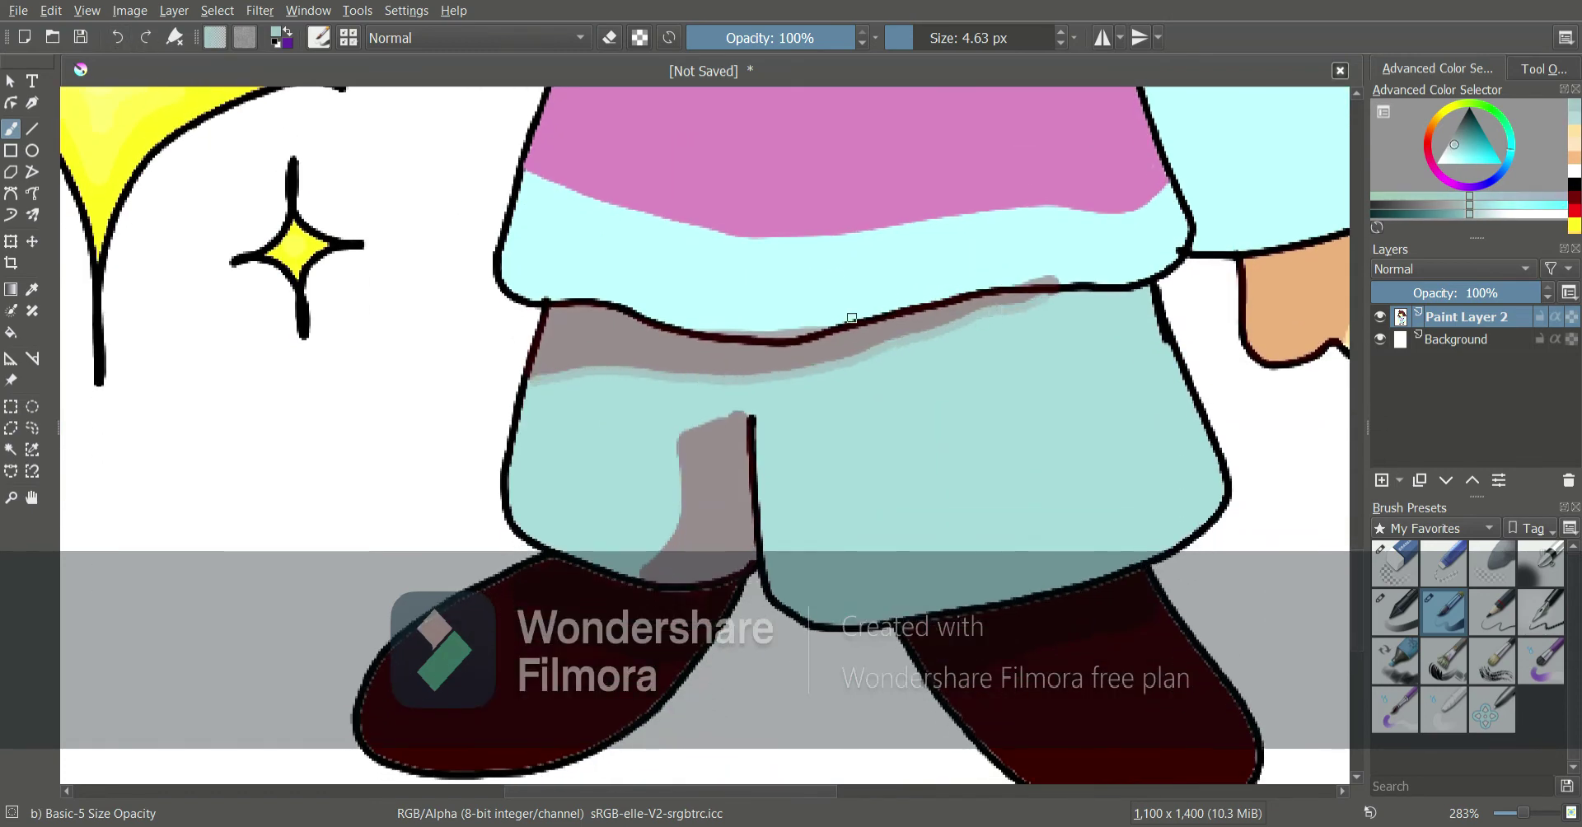
Add the transition band along the shorts' inner-leg shadow and cover the shadow spilling onto the sweater hem with the sampled hem colour
mouse_move(680, 433)
left_mouse_down()
mouse_move(639, 572)
mouse_move(743, 415)
left_mouse_up()
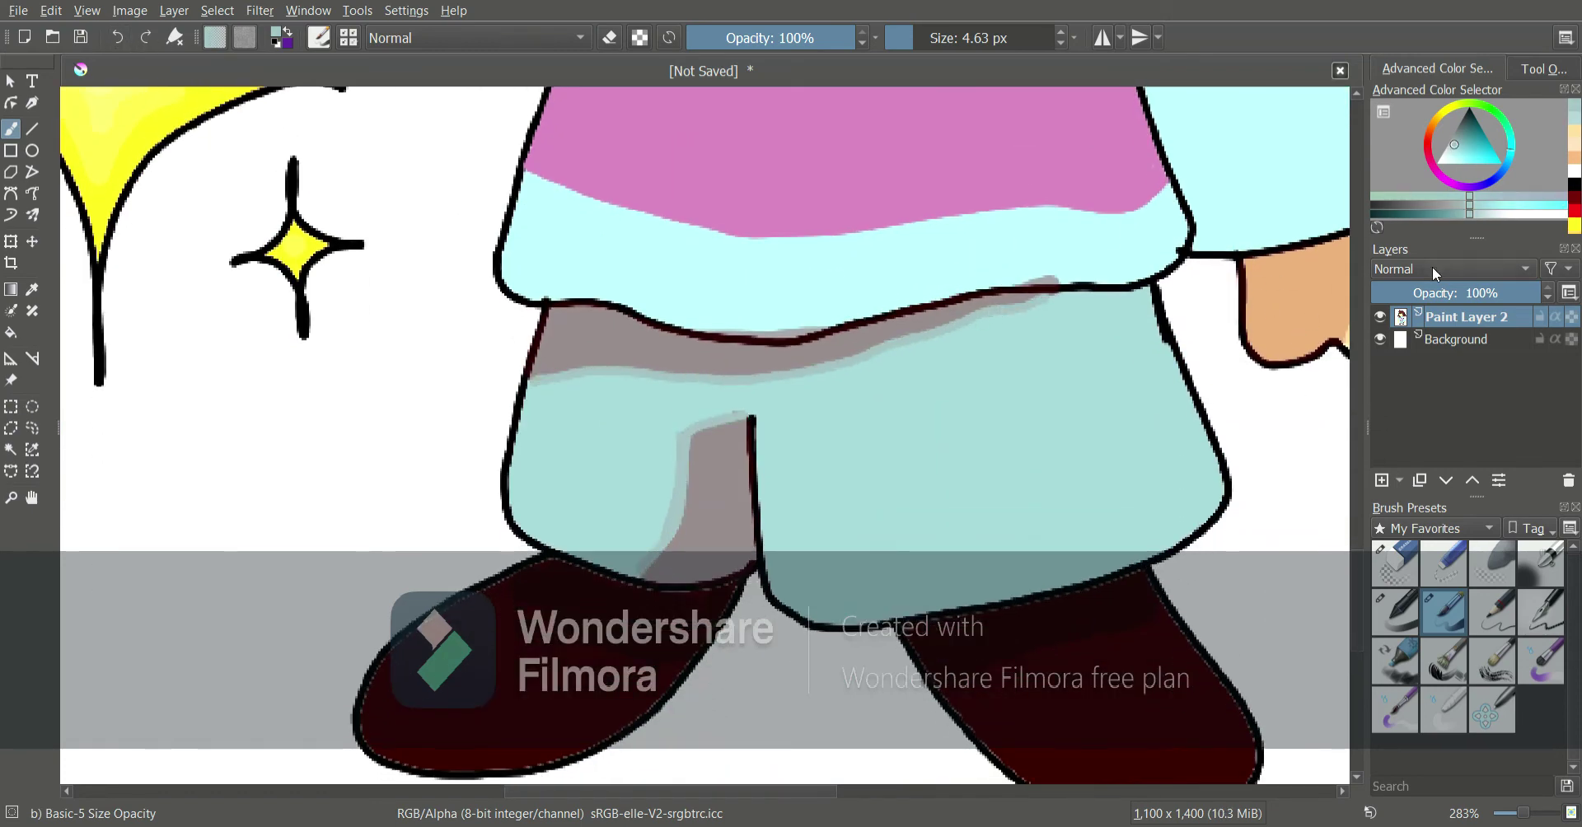
left_click(32, 289)
left_click(504, 282)
left_click(11, 128)
mouse_move(1026, 282)
left_mouse_down()
mouse_move(1056, 279)
mouse_move(1042, 281)
left_mouse_up()
left_click_drag(714, 332, 819, 324)
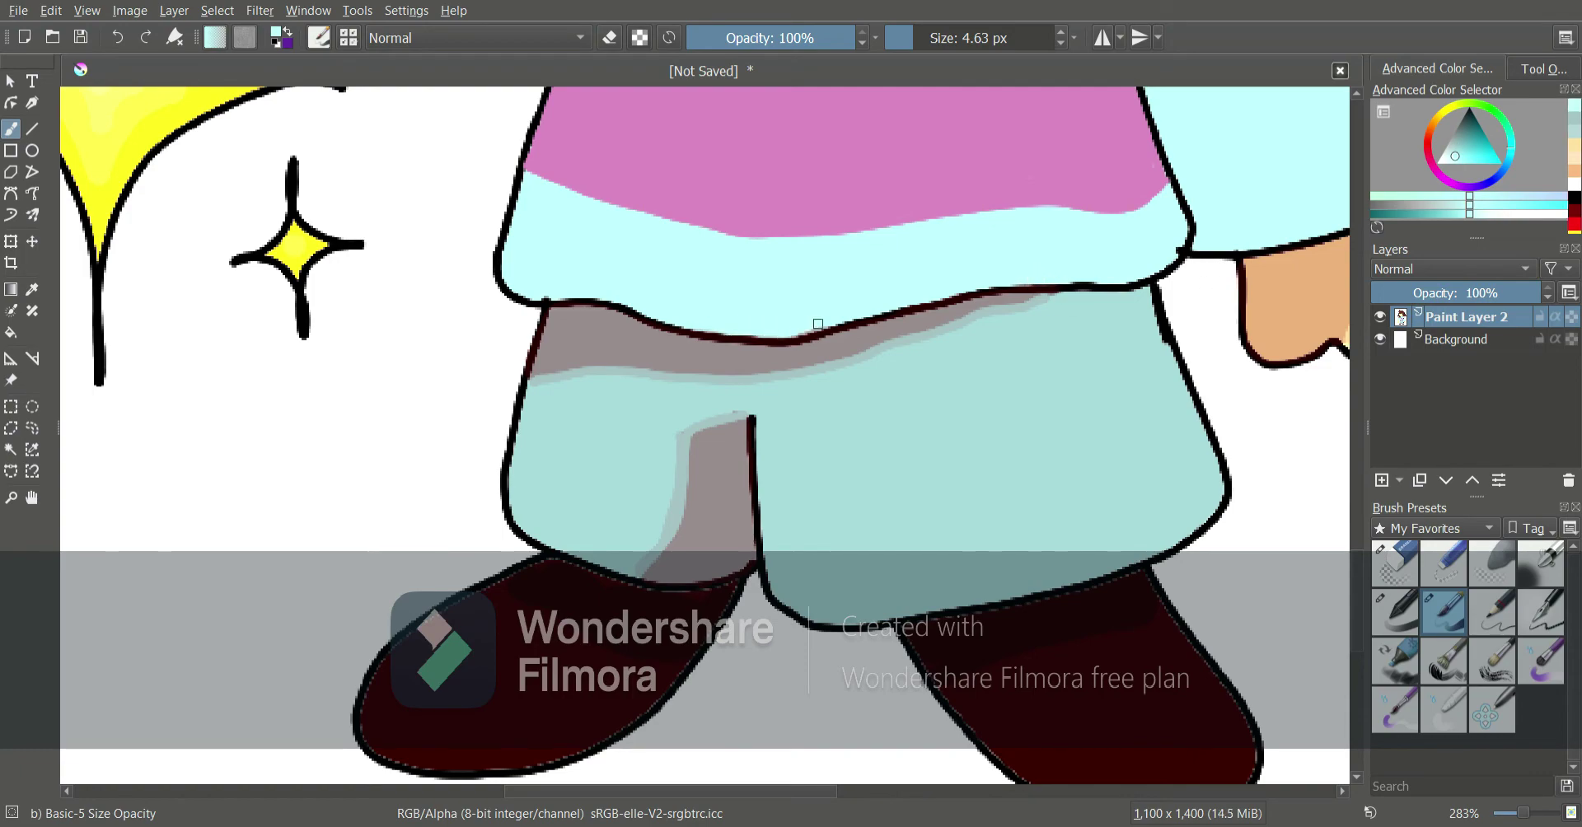
Sample the sweater's pink, darken it to purple, and paint short fold lines at both ends of the lower pink stripe
left_click(1358, 402)
left_click(1358, 402)
left_click_drag(1524, 813, 1519, 815)
left_click_drag(1355, 427, 1355, 513)
left_click_drag(1518, 815, 1527, 814)
left_click(33, 290)
left_click(704, 547)
left_click(1469, 137)
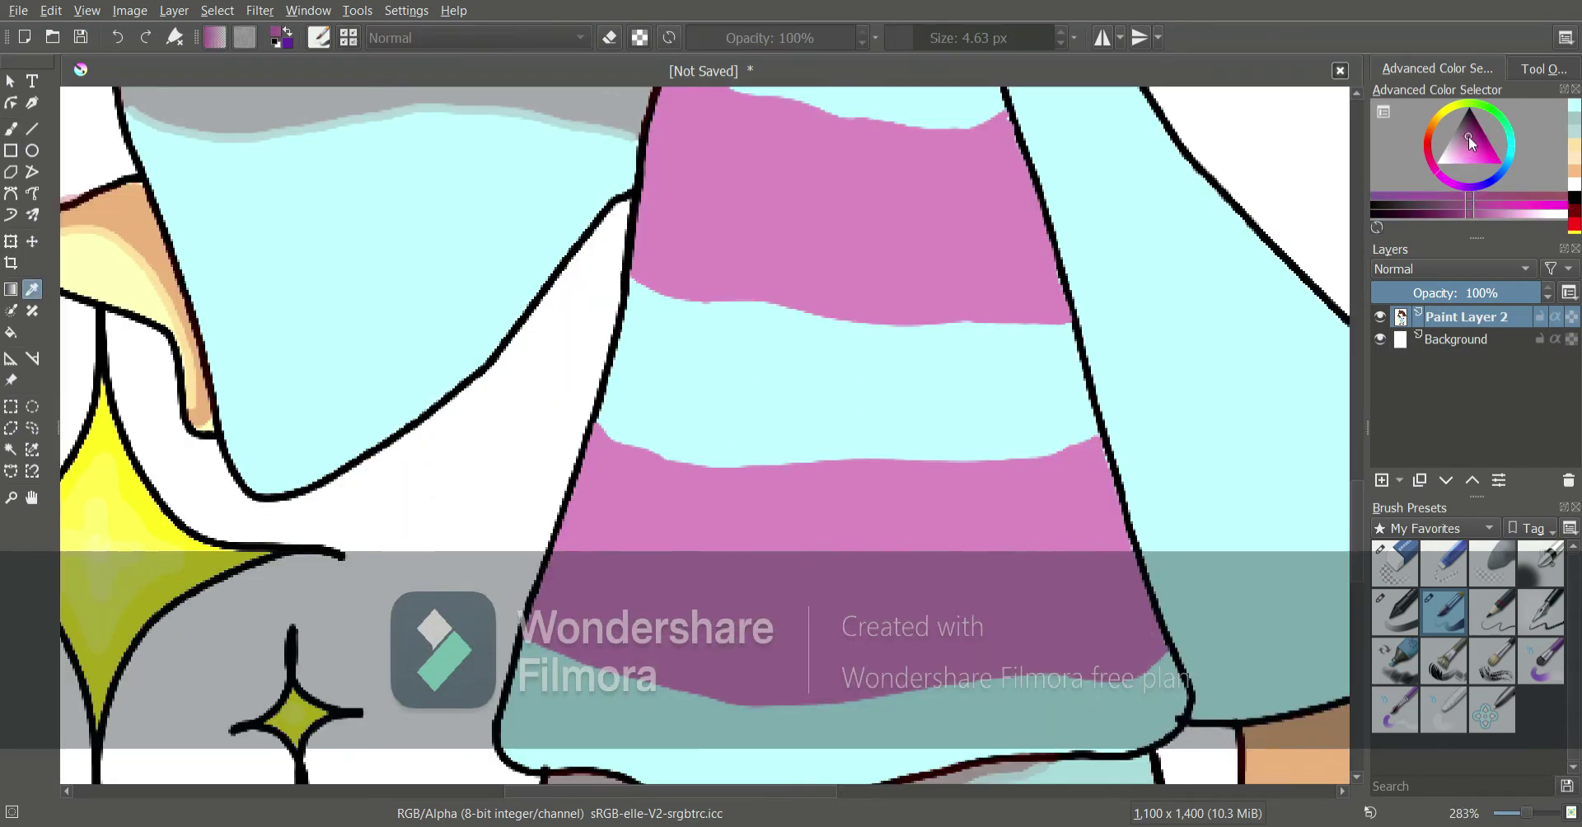
key("b")
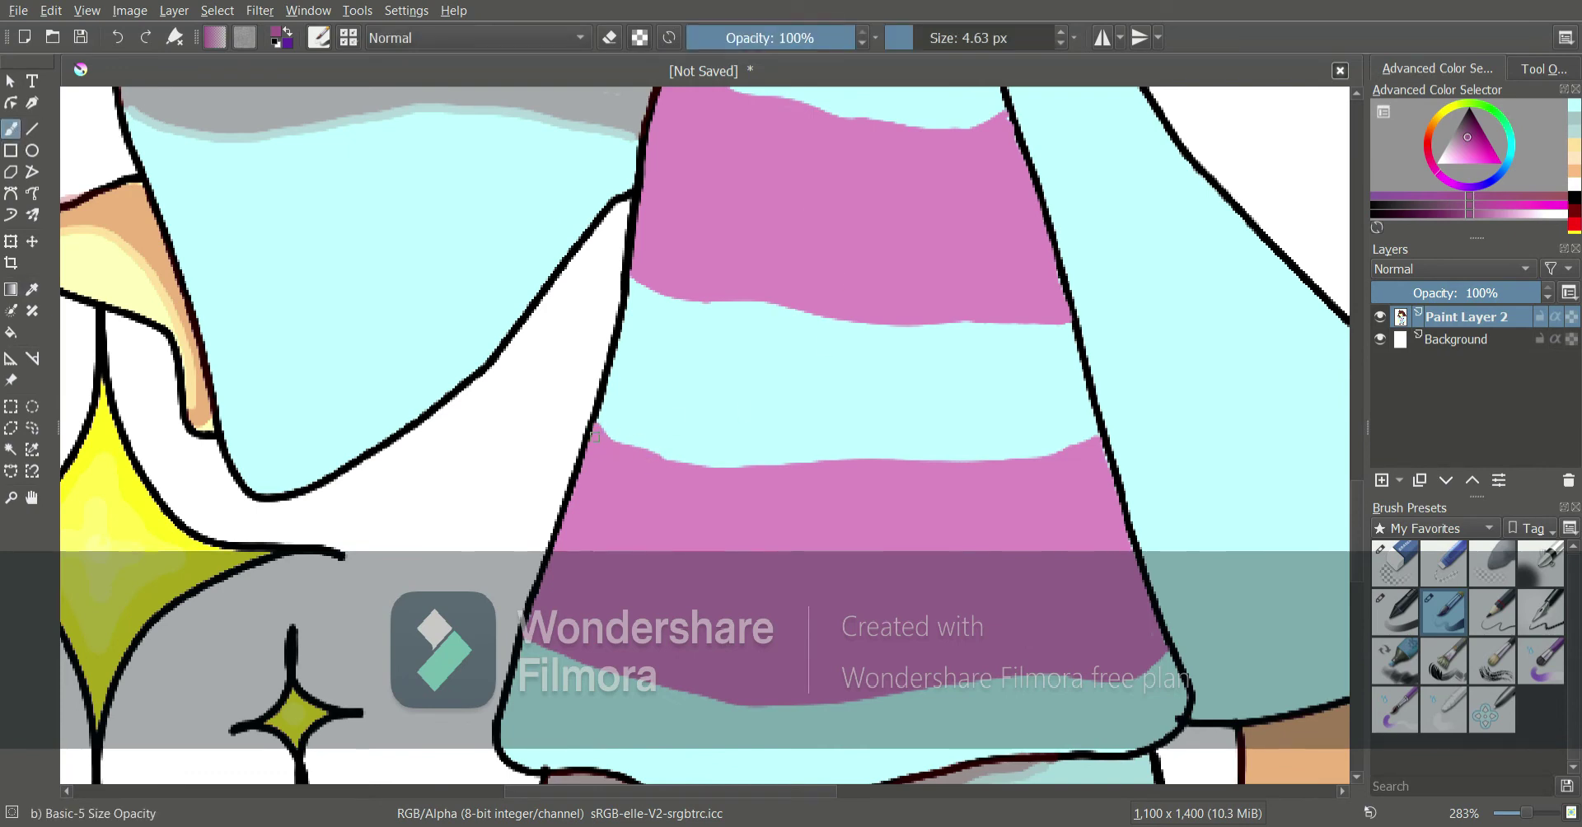
left_click_drag(595, 431, 675, 528)
left_click_drag(619, 444, 732, 507)
left_click_drag(1098, 440, 1037, 490)
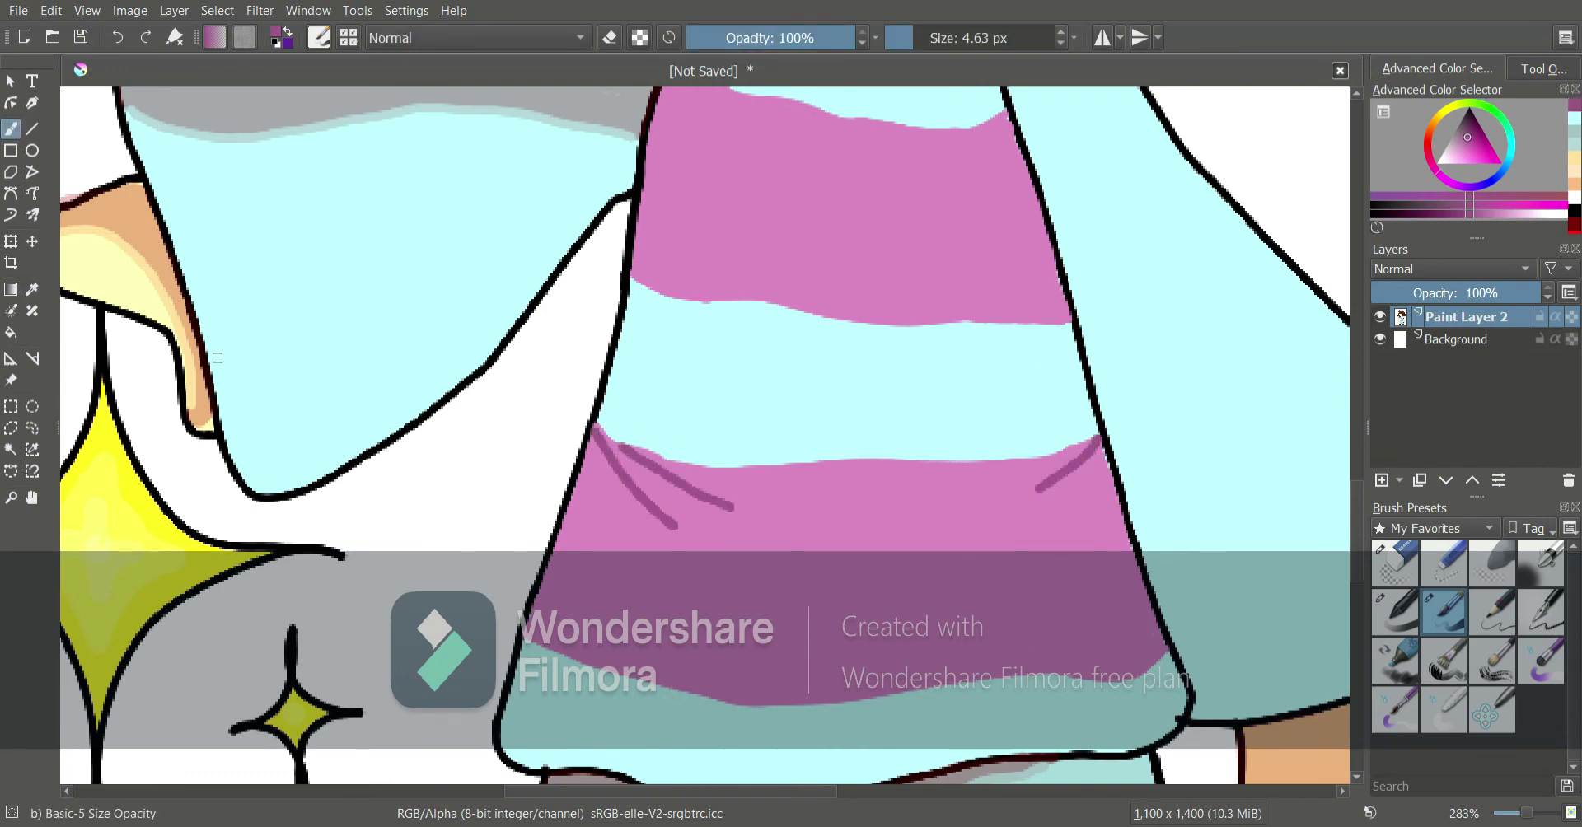
Sample the grey-teal from the outstretched sleeve's shadow edge and paint thin fold lines across the middle light stripe
left_click(371, 128, "ctrl")
left_click_drag(608, 397, 733, 388)
left_click_drag(1088, 406, 825, 399)
Paint short upright grey-teal fold marks rising from the sweater's bottom hem
mouse_move(1357, 519)
left_mouse_down()
mouse_move(1357, 496)
mouse_move(1357, 520)
left_mouse_up()
left_click_drag(603, 758, 606, 695)
left_click_drag(1357, 498, 1357, 523)
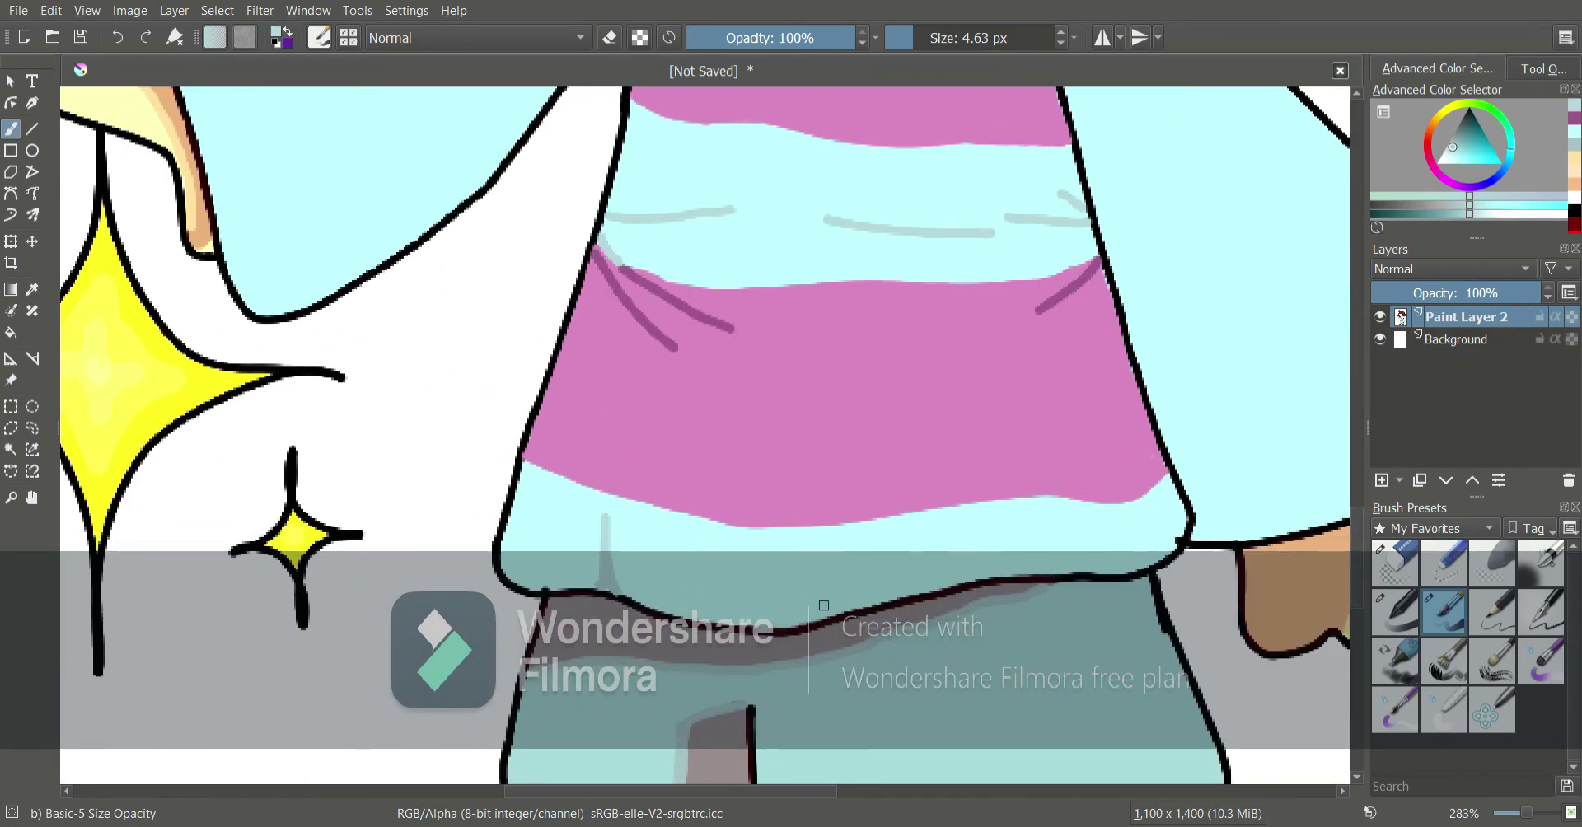
left_click_drag(824, 620, 880, 550)
left_click(117, 38)
left_click_drag(907, 591, 911, 523)
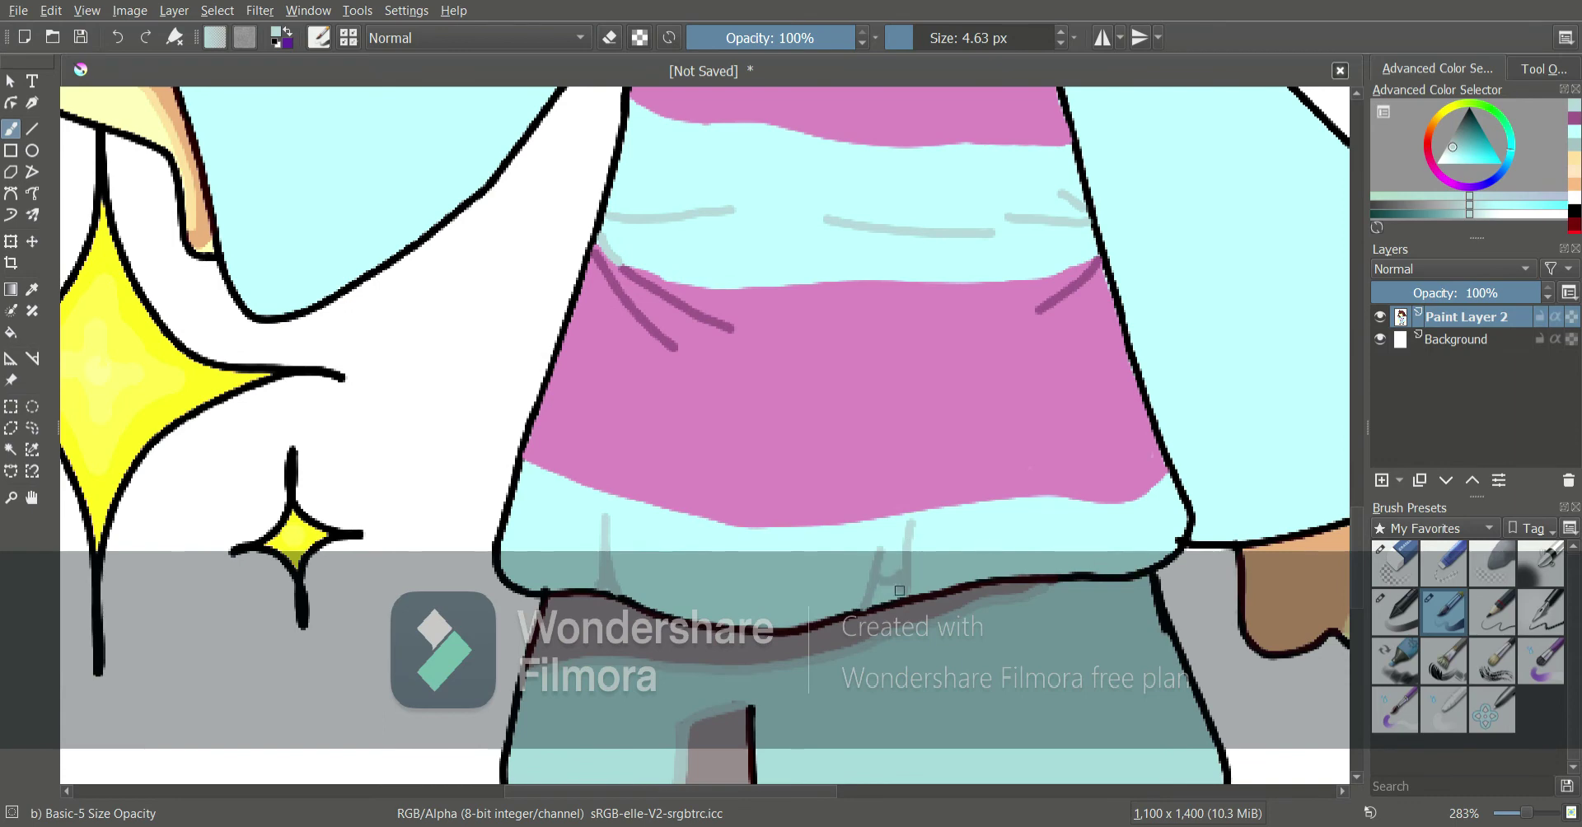
Paint short dark purple fold lines near both sides of the upper pink stripe
scroll(1317, 460, "up", 6)
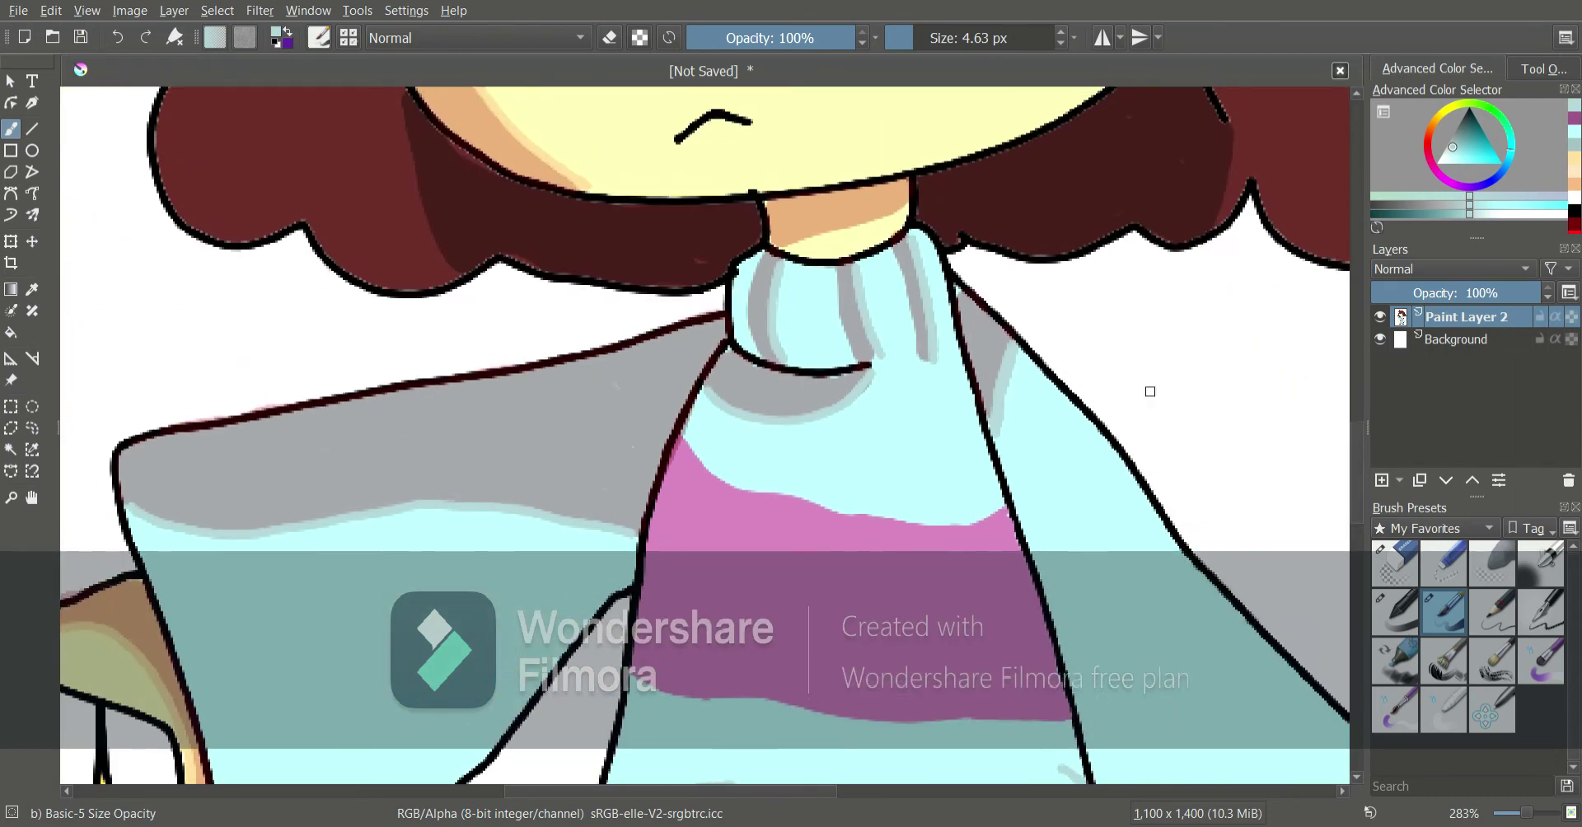
scroll(1151, 392, "down", 2)
mouse_move(681, 301)
left_mouse_down()
mouse_move(691, 441)
mouse_move(731, 512)
left_mouse_up()
mouse_move(997, 373)
left_mouse_down()
mouse_move(989, 435)
mouse_move(952, 460)
left_mouse_up()
Sample the grey-teal again and paint short fold marks along the lower edge of the outstretched sleeve
left_click(201, 399, "ctrl")
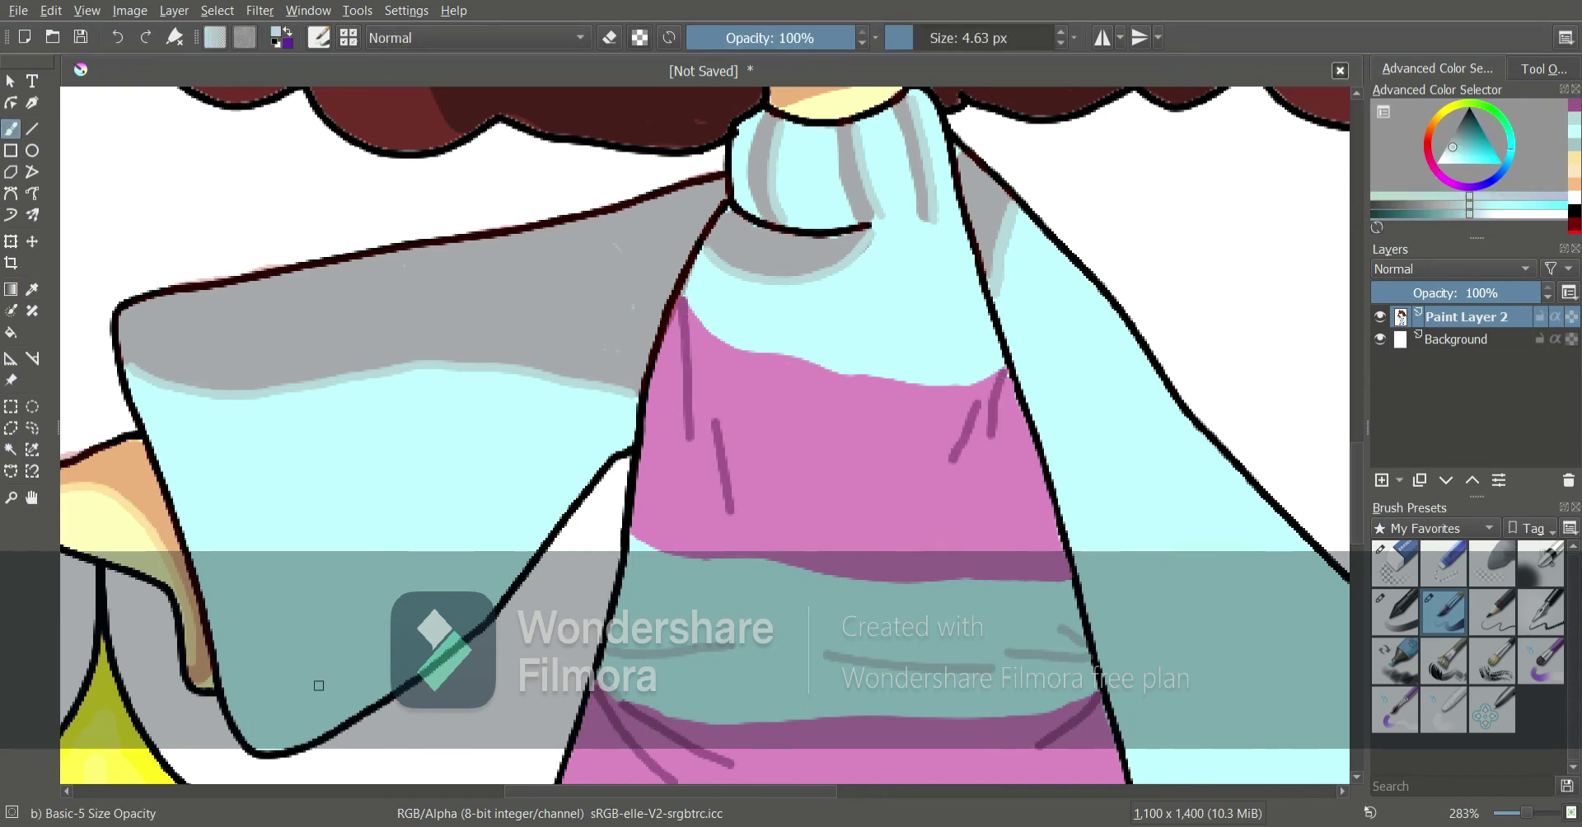
left_click_drag(260, 691, 270, 725)
left_click_drag(311, 657, 329, 726)
left_click_drag(354, 680, 372, 697)
mouse_move(417, 567)
left_mouse_down()
mouse_move(426, 582)
mouse_move(522, 508)
left_mouse_up()
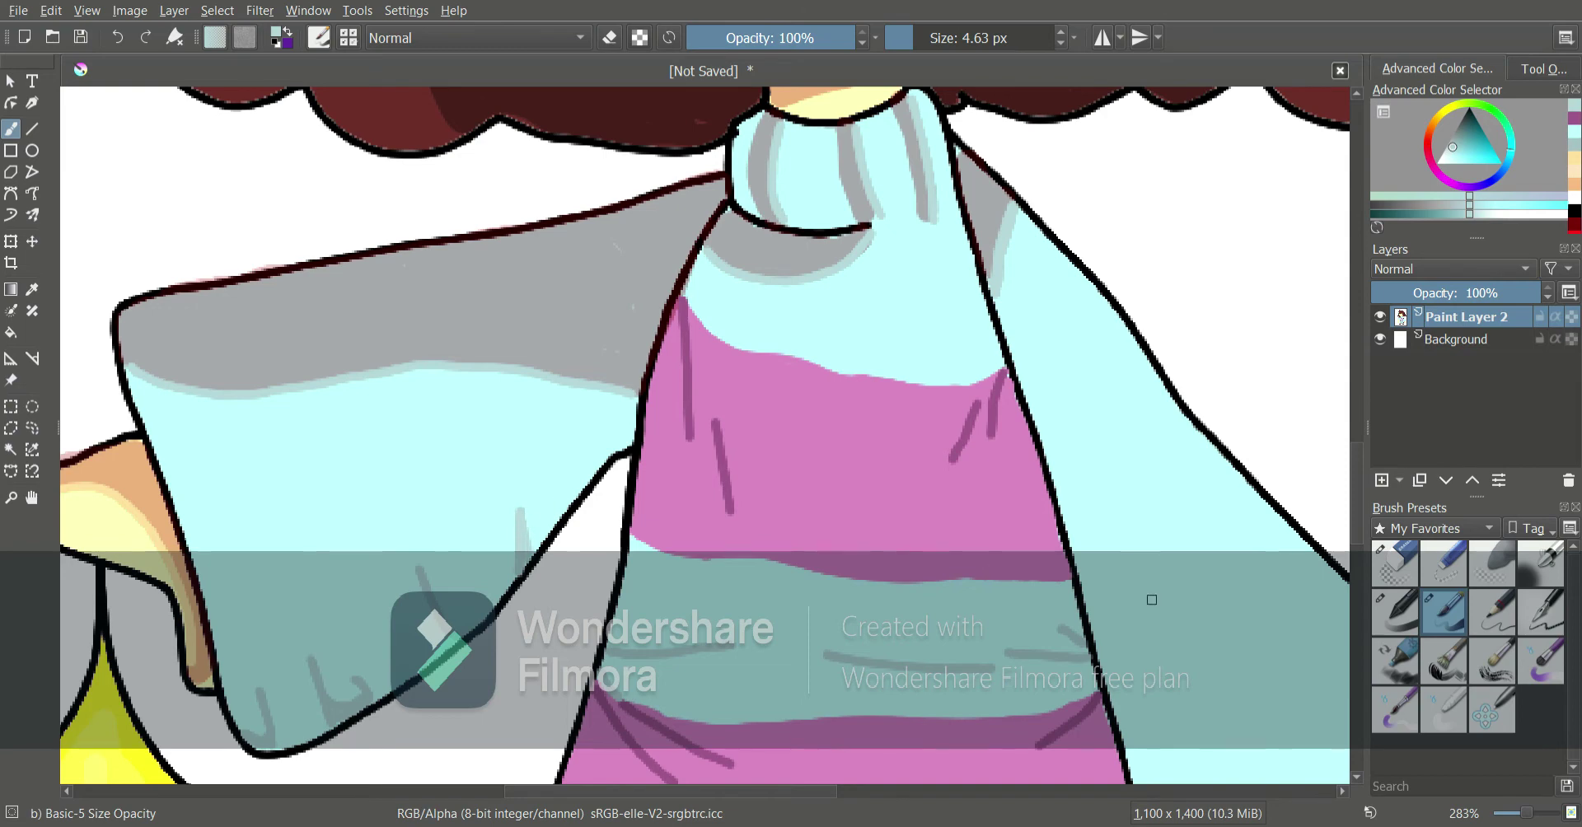
Paint grey-teal fold marks along the cuff of the lowered sleeve and undo the last stroke near its outer edge
left_click_drag(1357, 509, 1357, 564)
left_click_drag(767, 792, 870, 792)
mouse_move(822, 608)
left_mouse_down()
mouse_move(801, 534)
mouse_move(810, 606)
mouse_move(851, 496)
left_mouse_up()
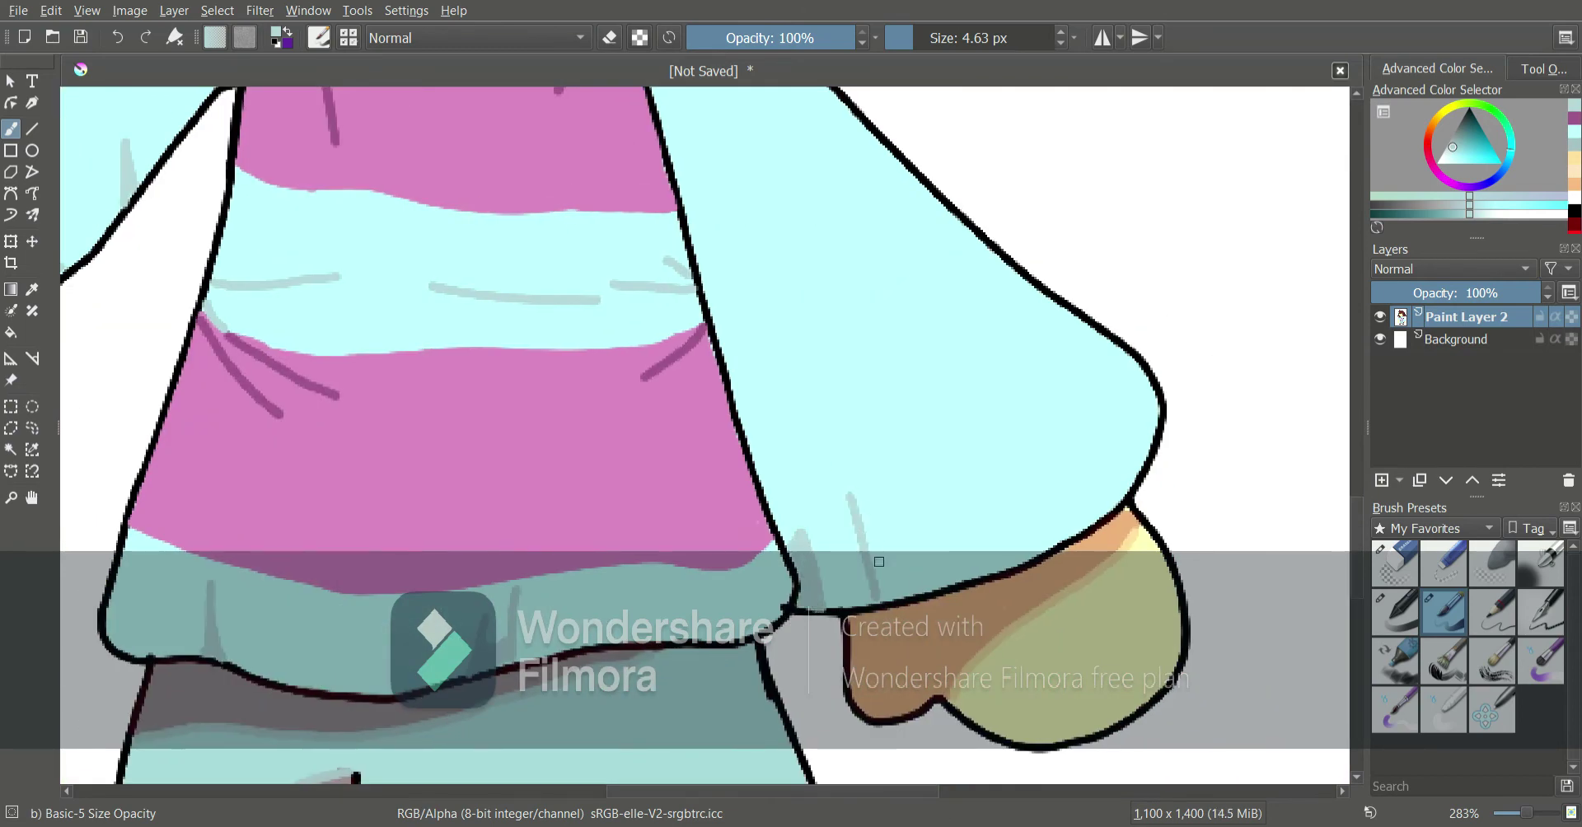
left_click_drag(1025, 560, 993, 484)
left_click_drag(983, 572, 977, 557)
left_click_drag(1120, 500, 1090, 403)
left_click(118, 37)
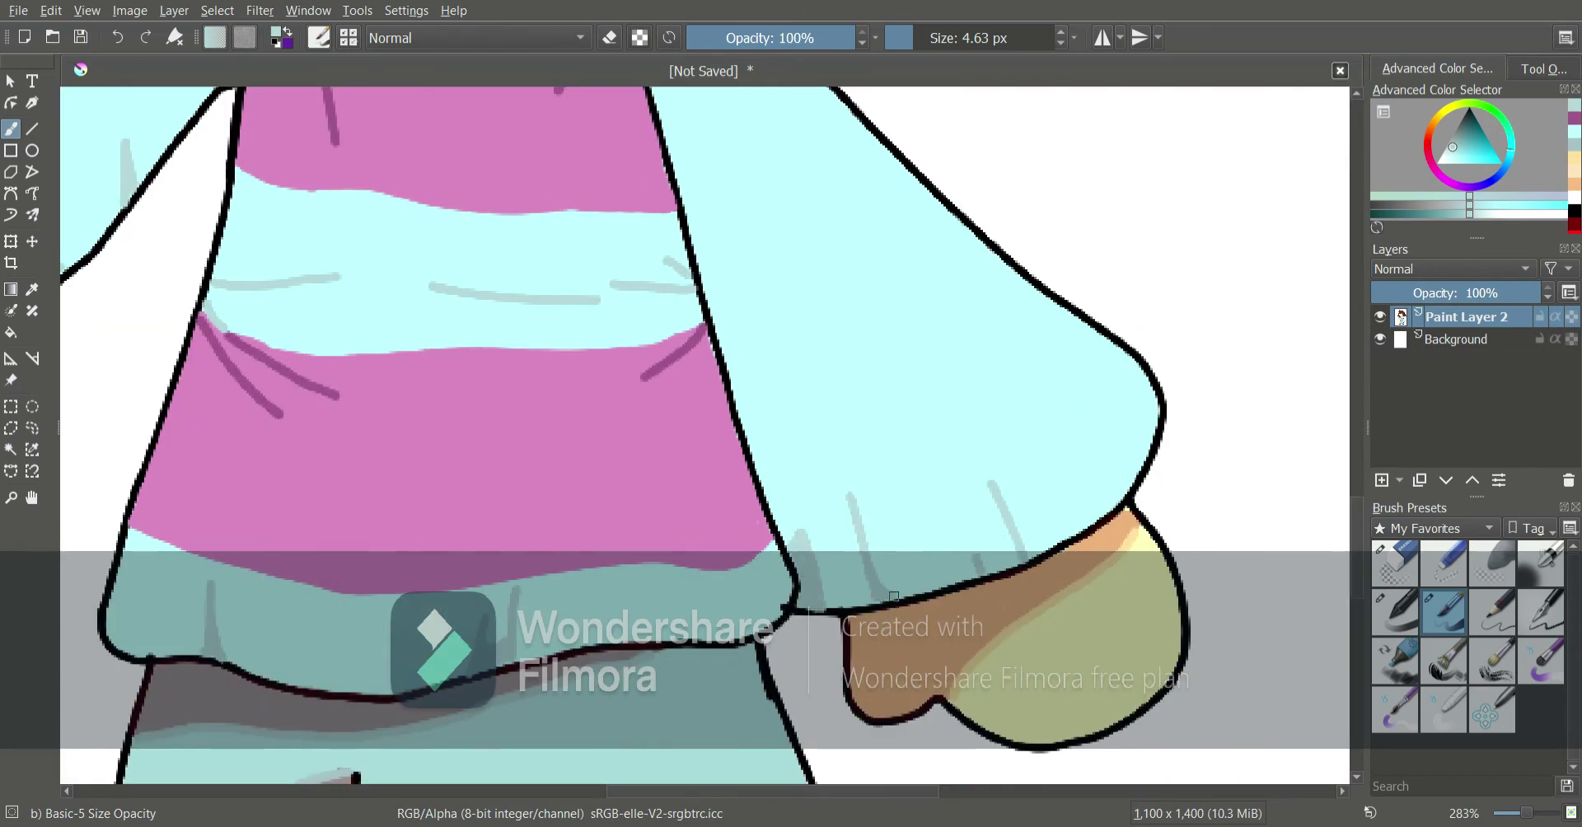
Patch over the fold marks near the middle of the sweater's hem with the Smart Patch tool
left_click_drag(864, 791, 823, 791)
left_click_drag(1358, 525, 1358, 504)
left_click_drag(1528, 814, 1522, 813)
left_click_drag(1357, 497, 1358, 464)
left_click(32, 311)
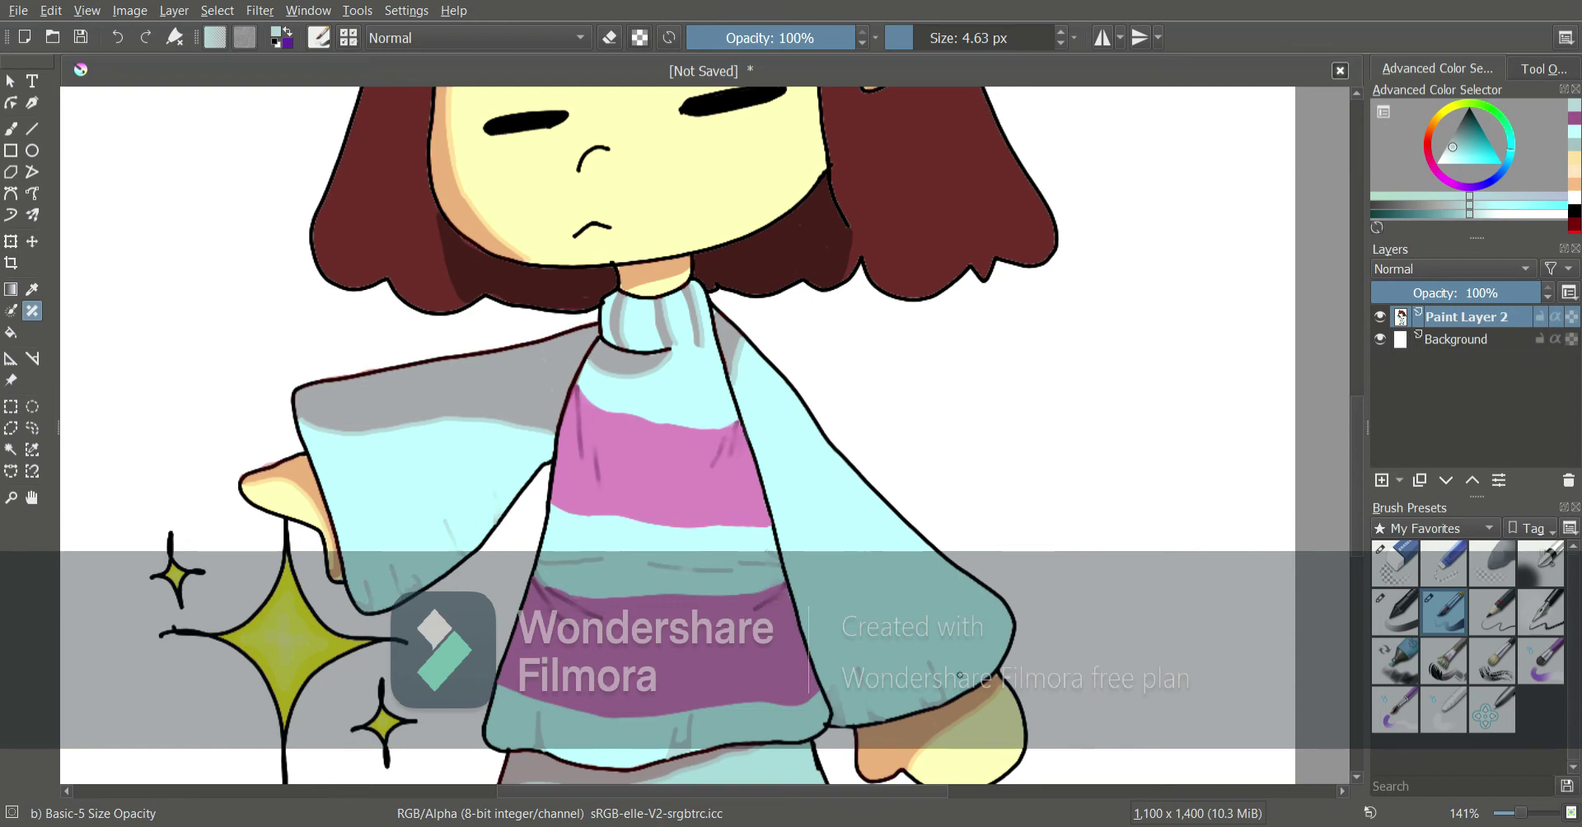
left_click_drag(669, 731, 708, 722)
left_click_drag(1356, 419, 1357, 416)
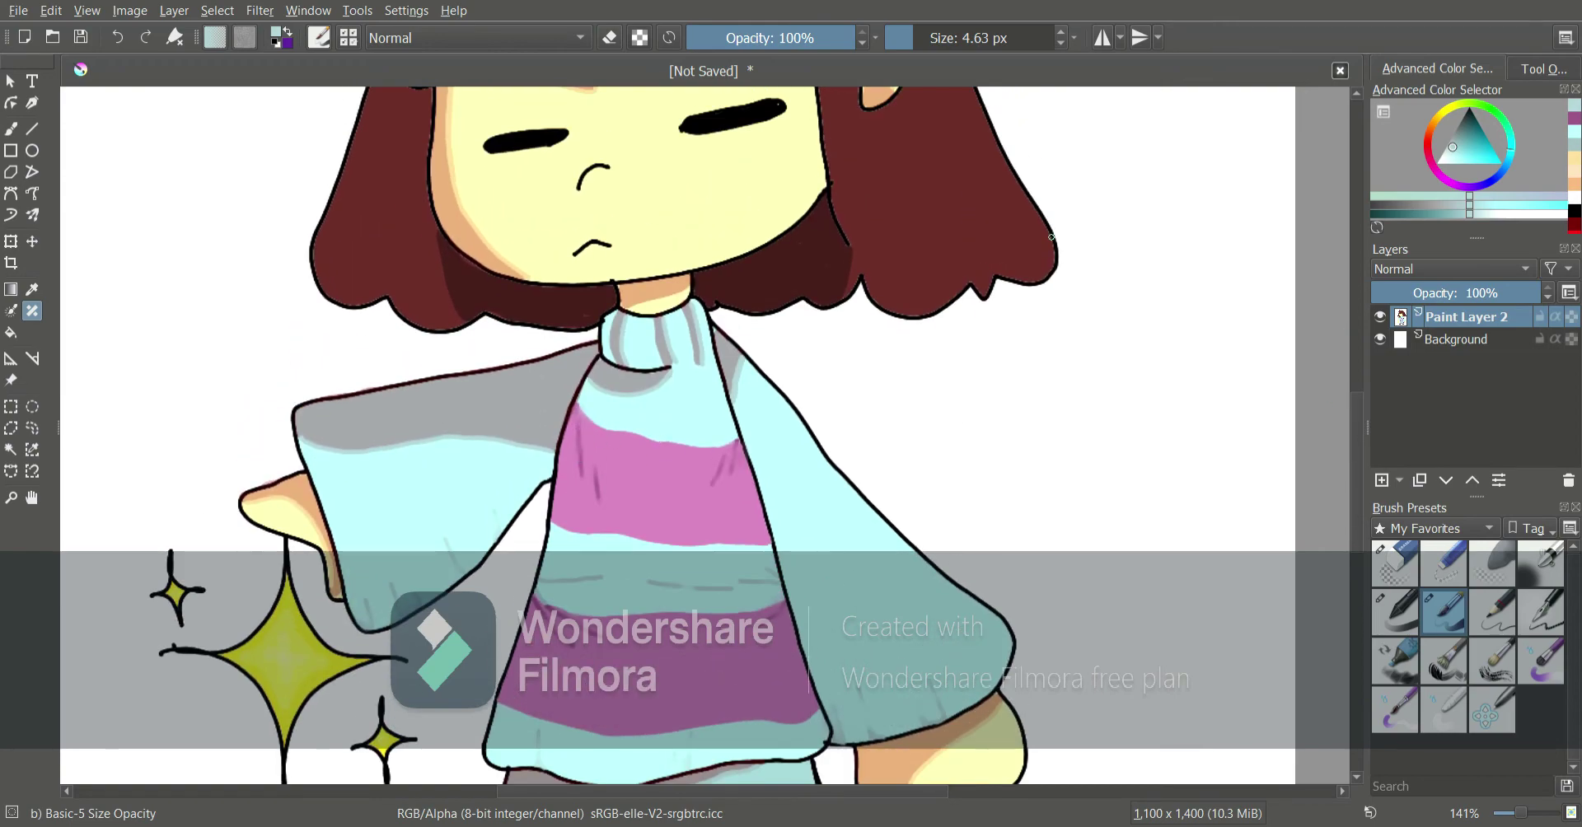
Select the whole character with its sparkles on Paint Layer 2, move it slightly upward on the canvas, and clear the selection
left_click_drag(1522, 813, 1525, 801)
left_click(1462, 340)
left_click_drag(1521, 814, 1516, 816)
left_click(1442, 320)
left_click(11, 407)
mouse_move(483, 657)
left_mouse_down()
mouse_move(879, 174)
mouse_move(887, 143)
left_mouse_up()
key("ctrl+t")
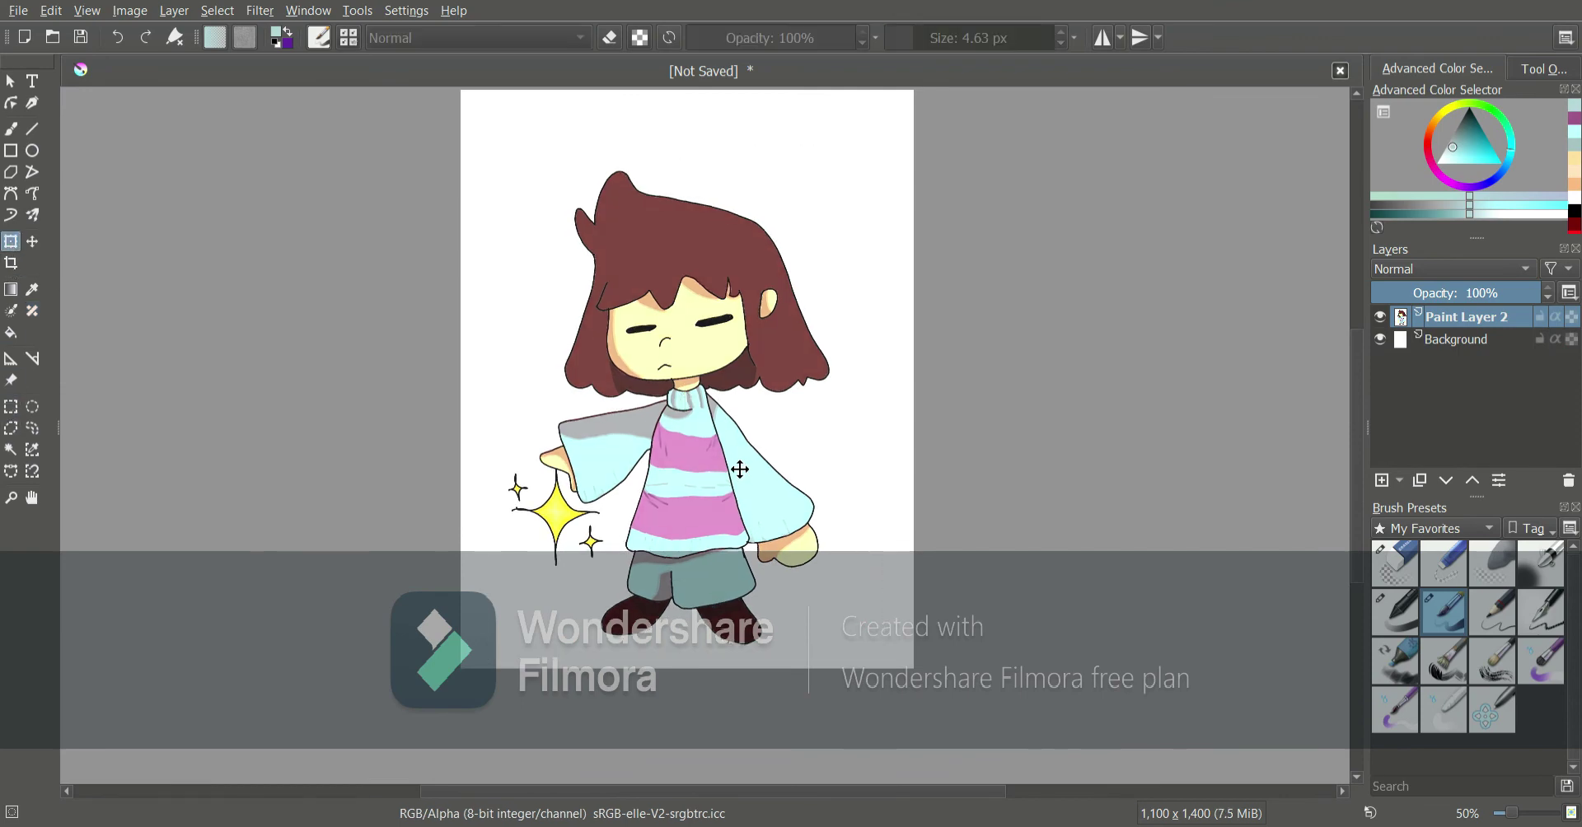
left_click_drag(740, 470, 741, 442)
left_click(1436, 339)
left_click(10, 406)
left_click(349, 408)
left_click(11, 130)
left_click_drag(1512, 814, 1503, 813)
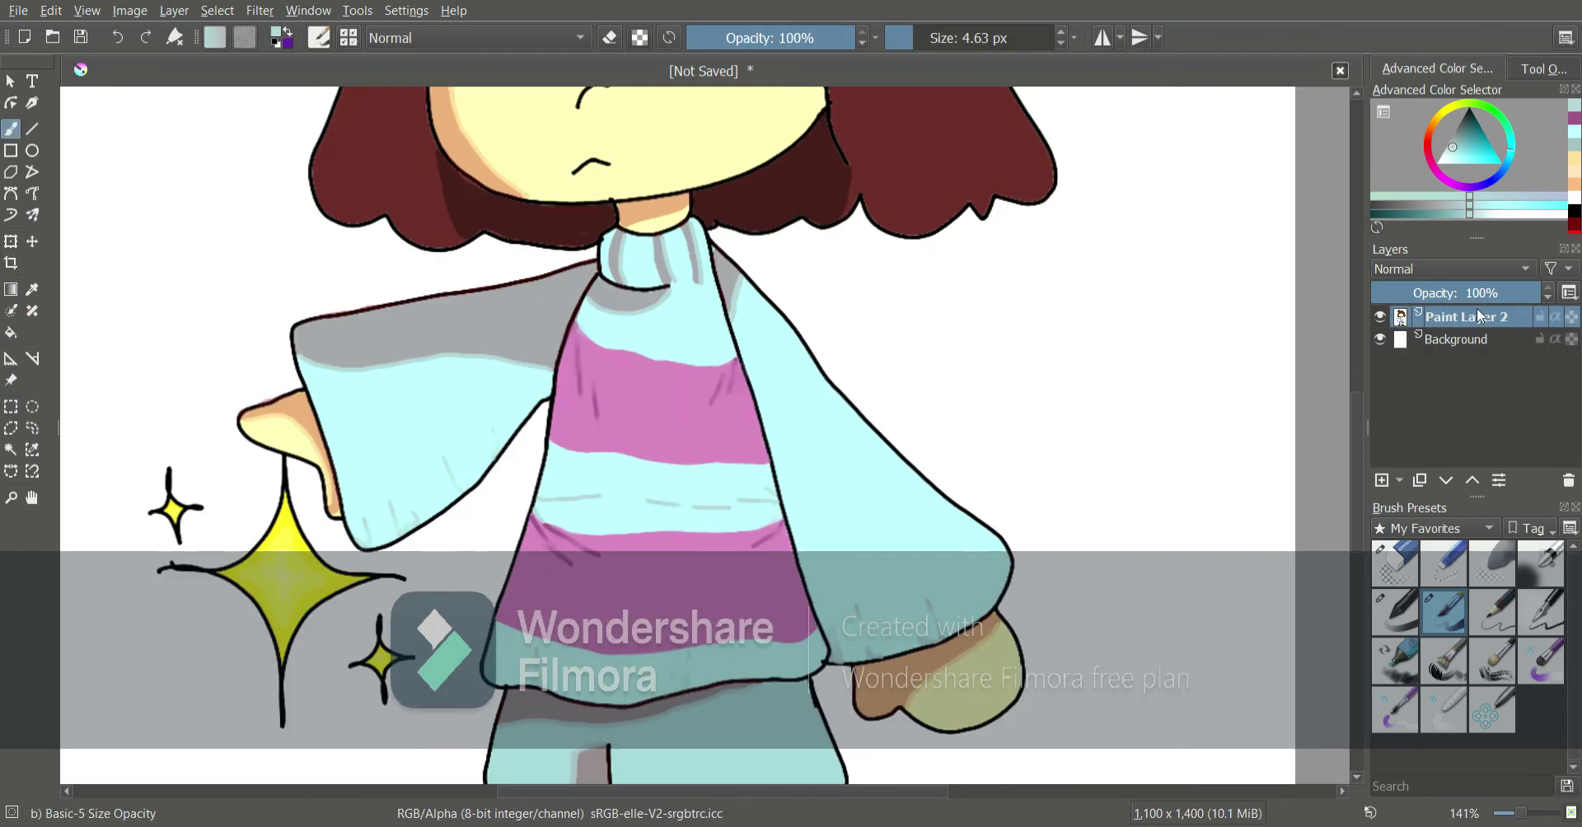
Set up the Basic-5 Size Opacity brush in bright red with 100% opacity and a size of 26.74 px
left_click(1508, 172)
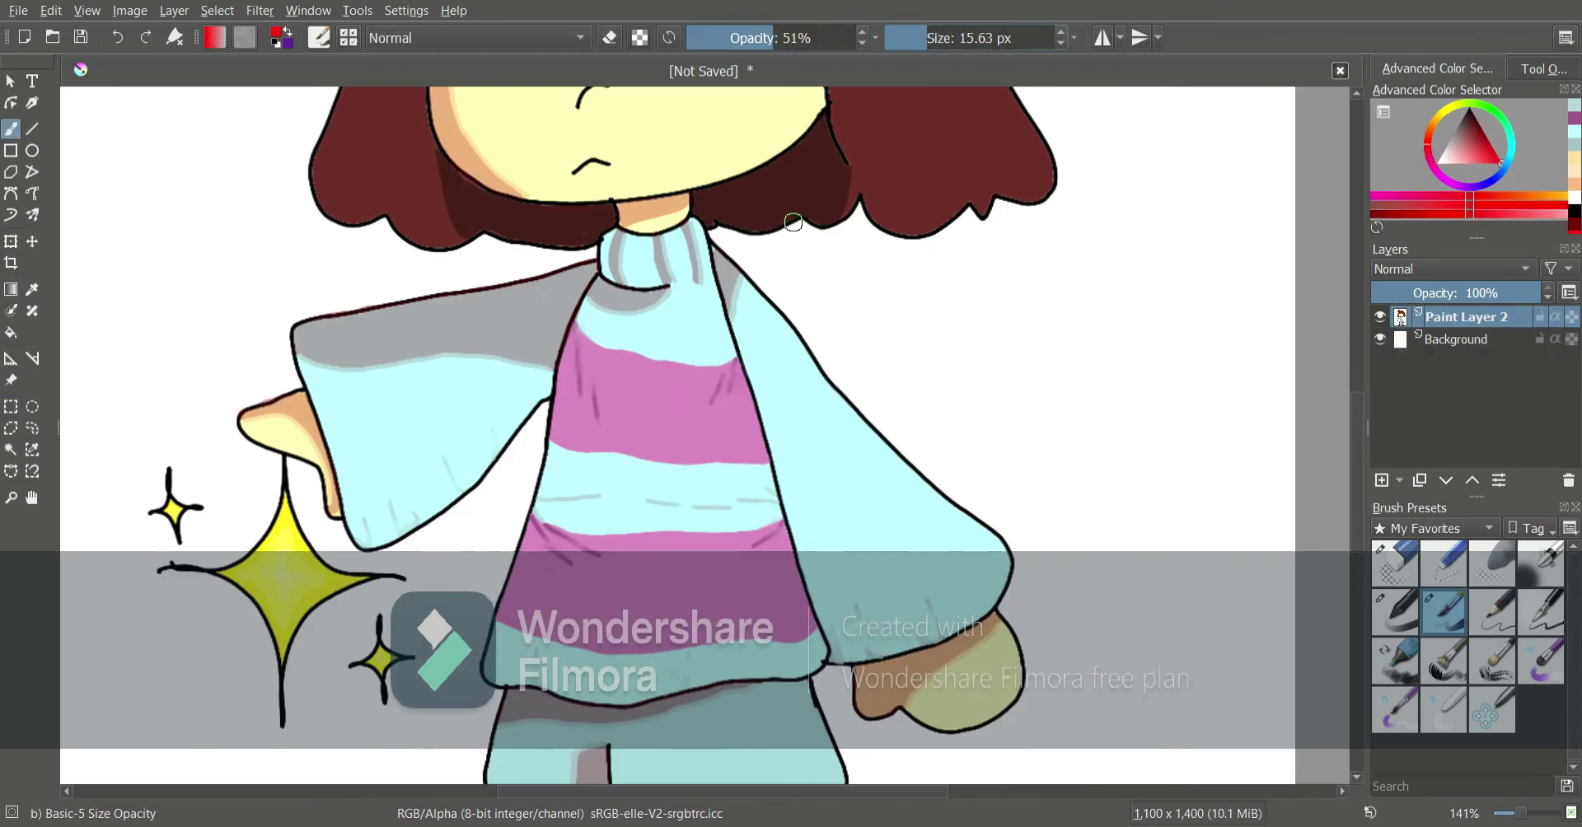
key("o")
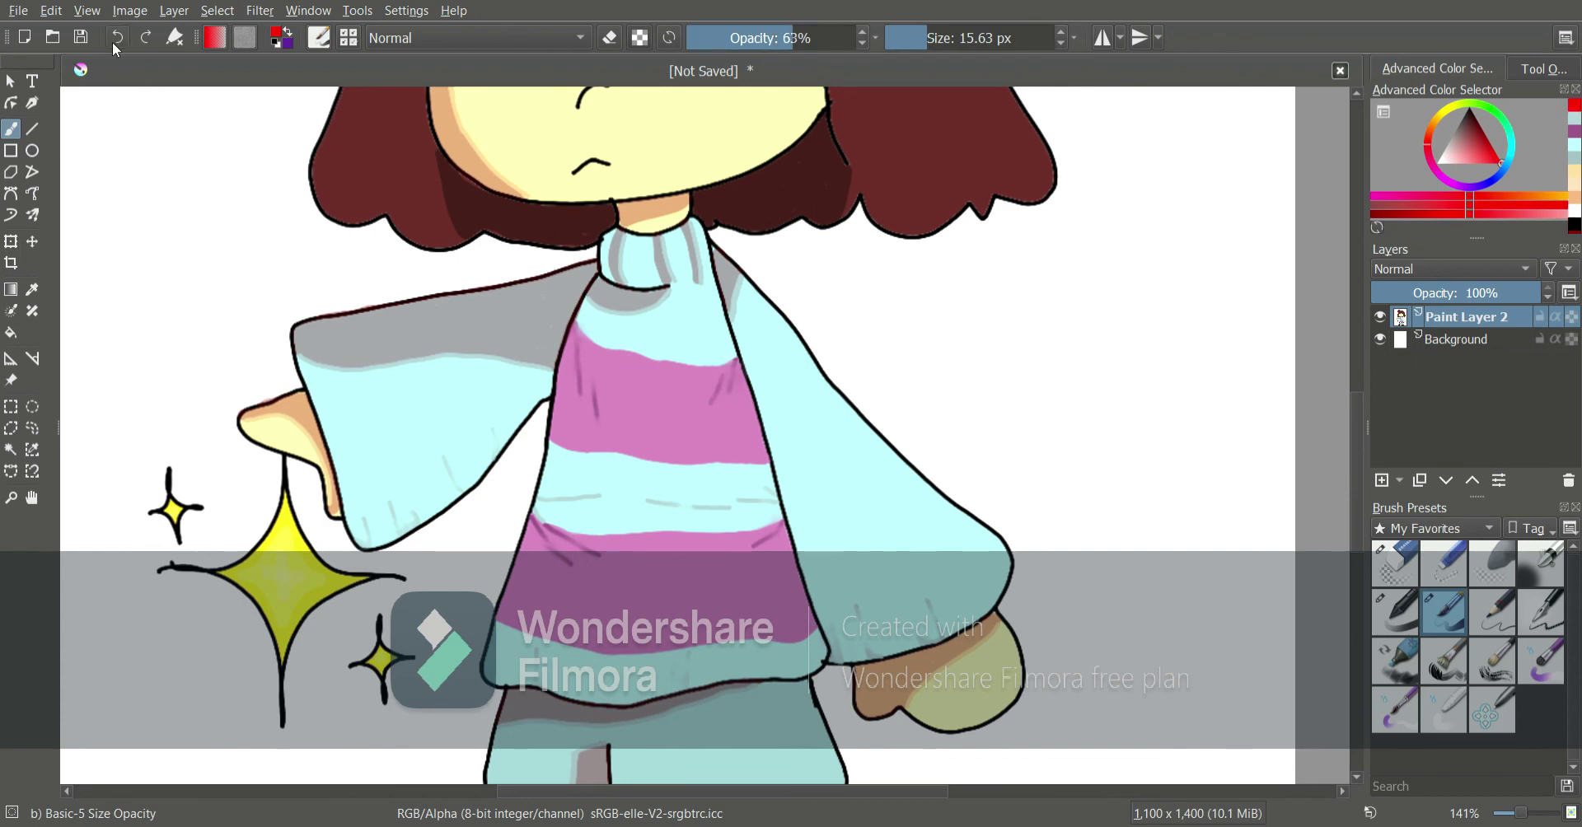
left_click(960, 39)
left_click(852, 39)
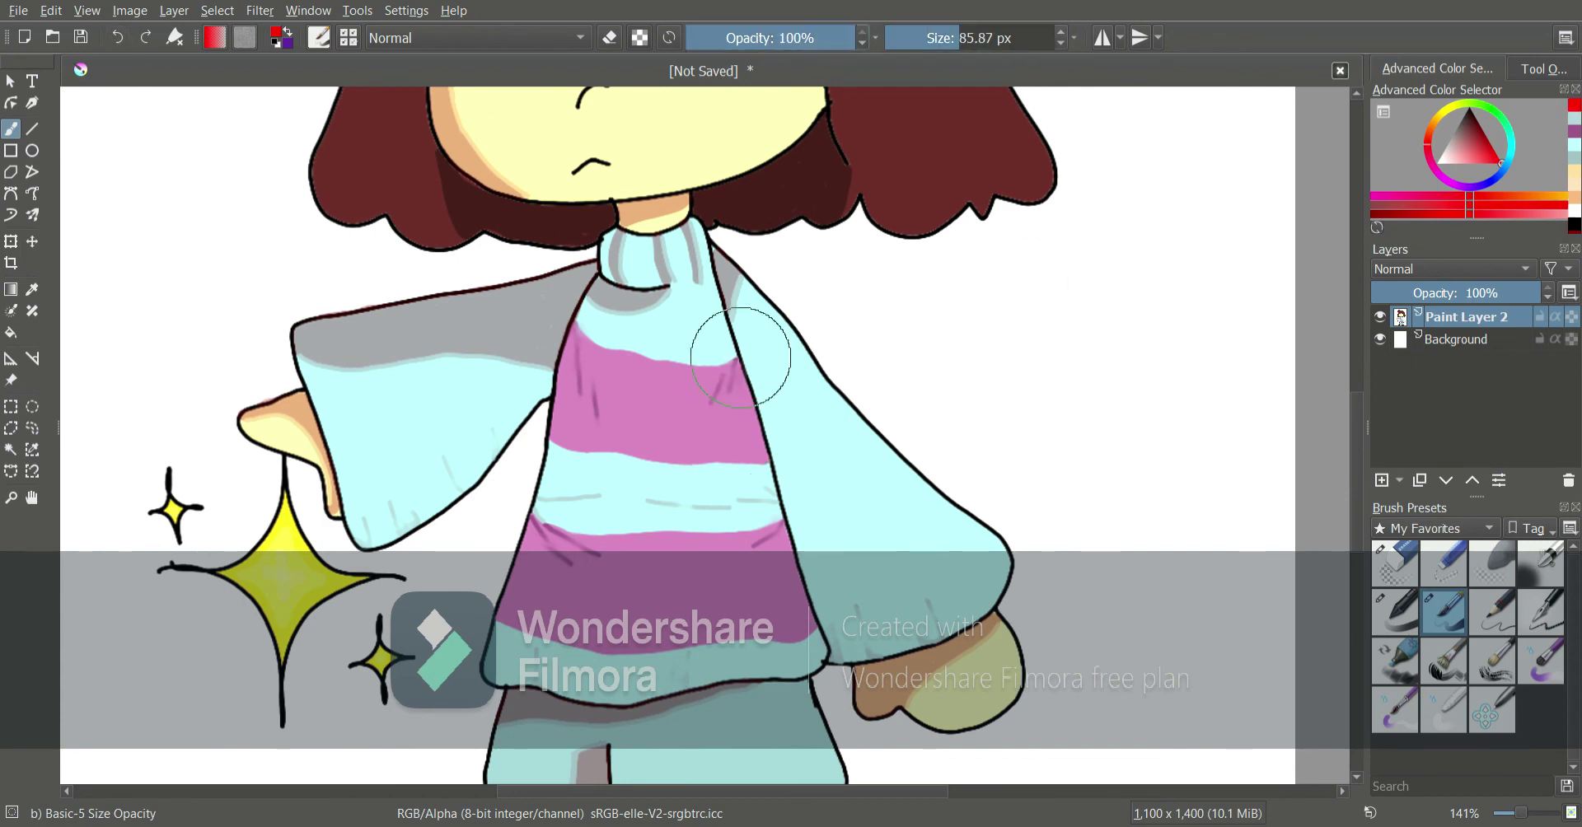
left_click(1401, 614)
left_click(1458, 340)
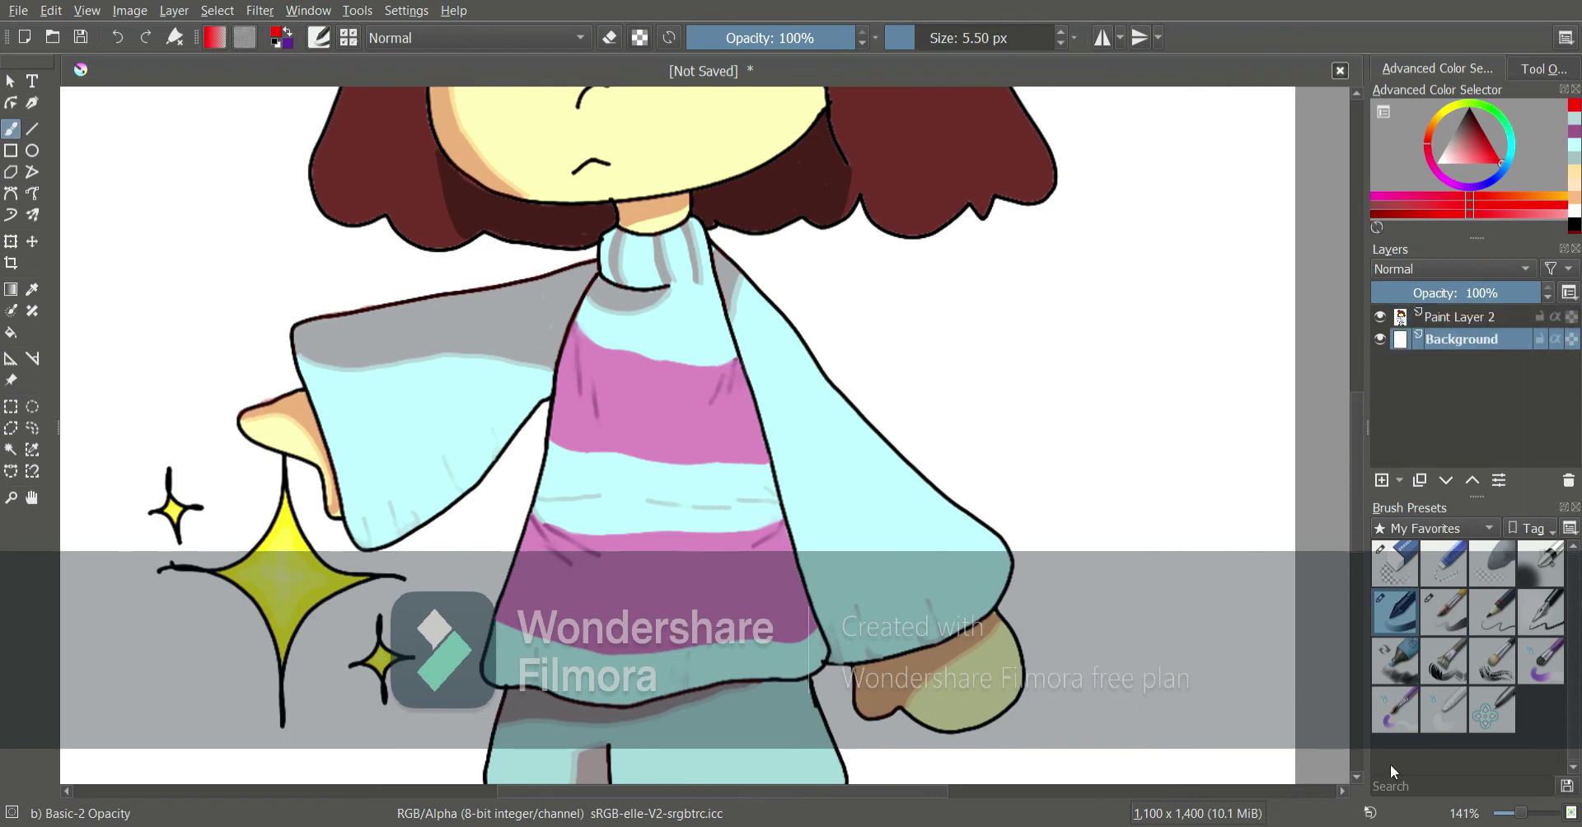
key("minus")
key("minus")
key("plus")
key("plus")
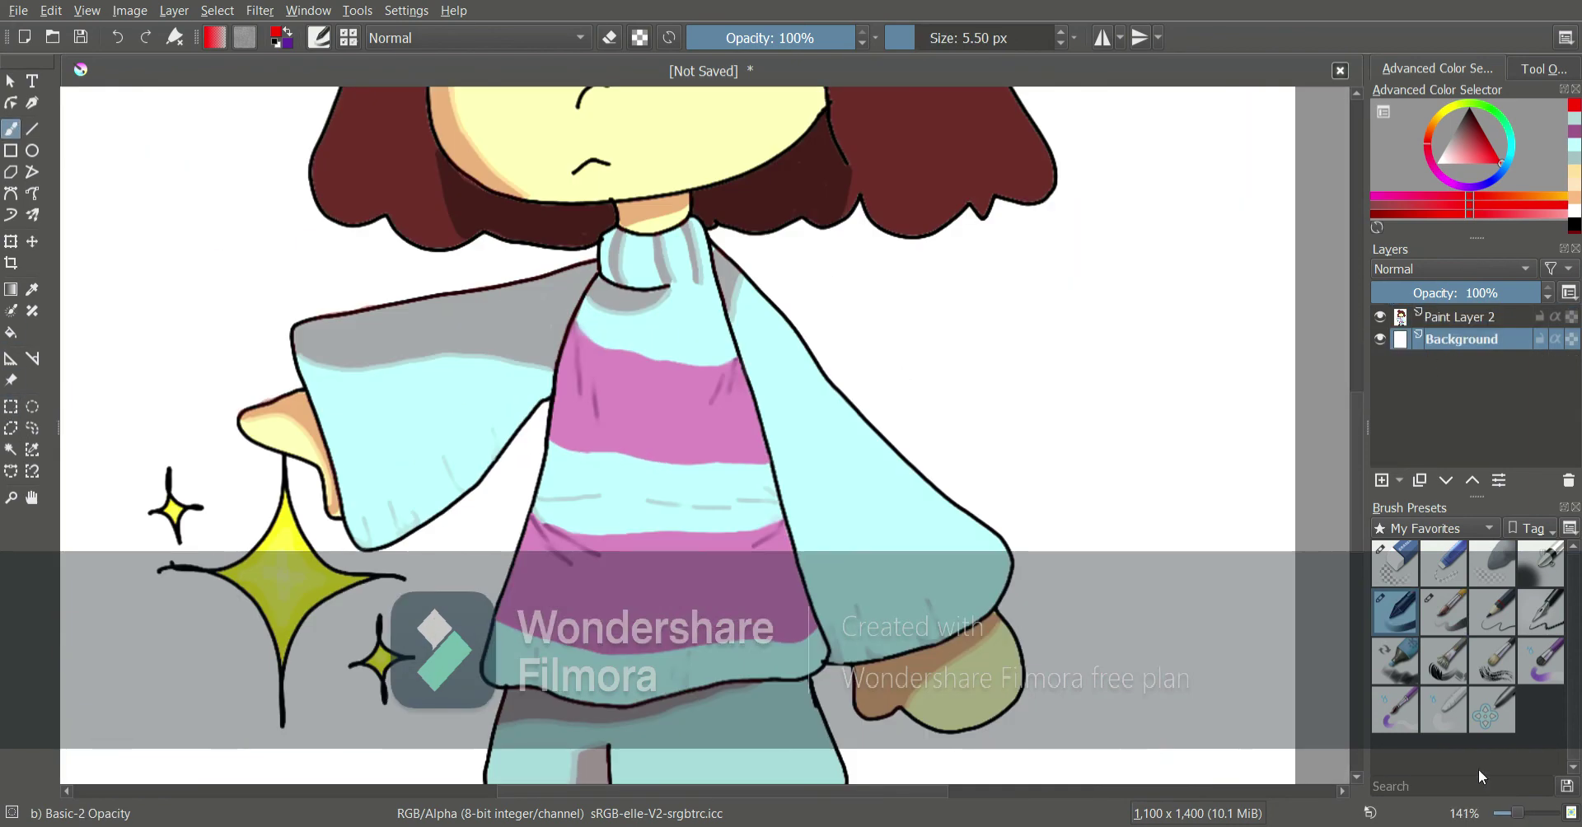
key("slash")
left_click(936, 39)
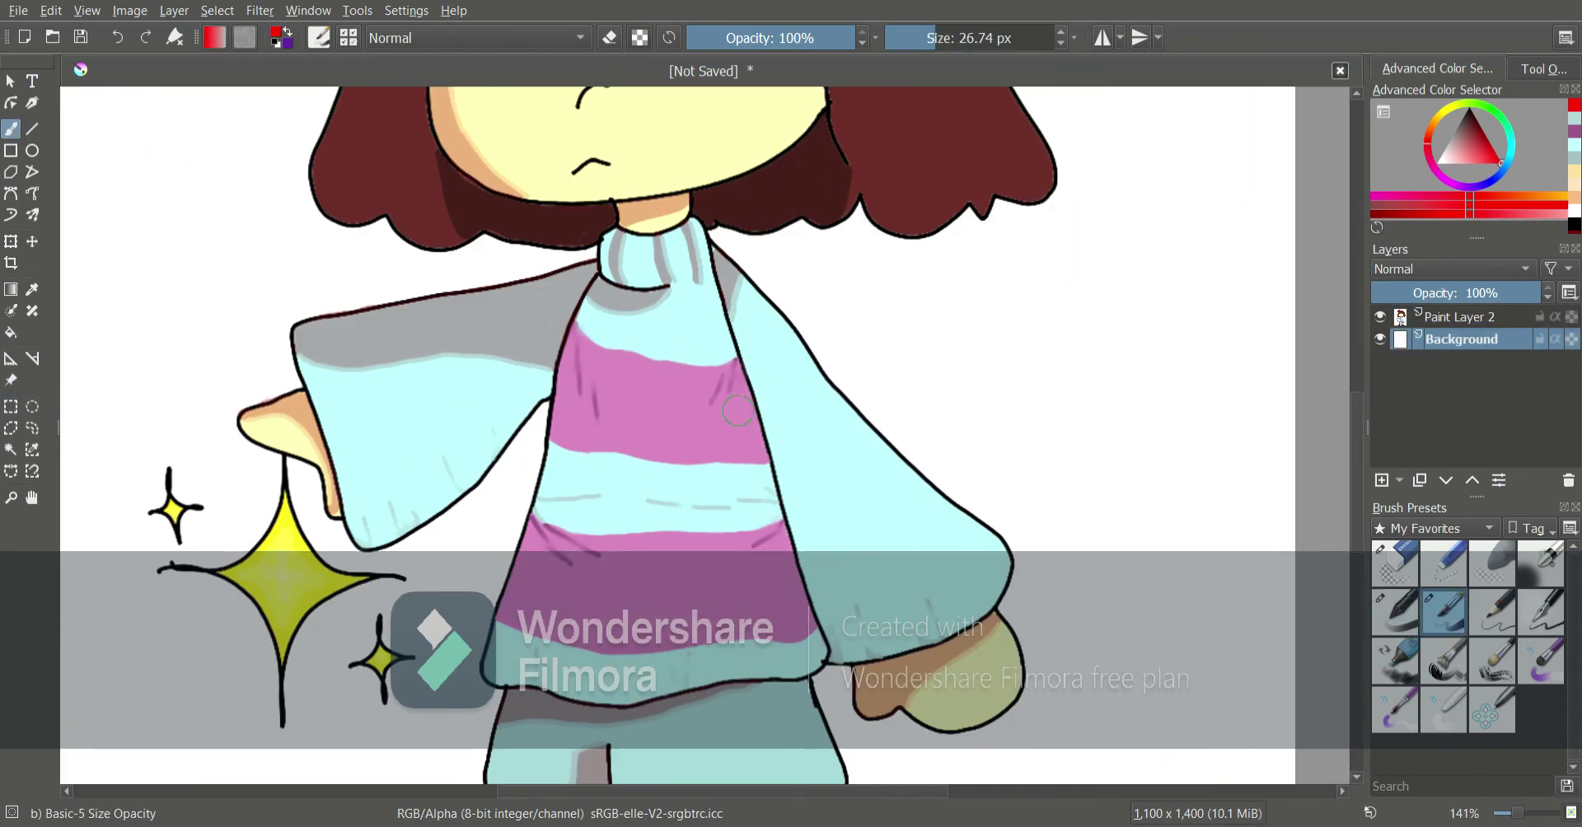
Try painting a solid red heart over the chest of the sweater on Paint Layer 2
left_click(11, 407)
left_click(11, 130)
left_click(1453, 318)
left_click_drag(733, 346, 742, 404)
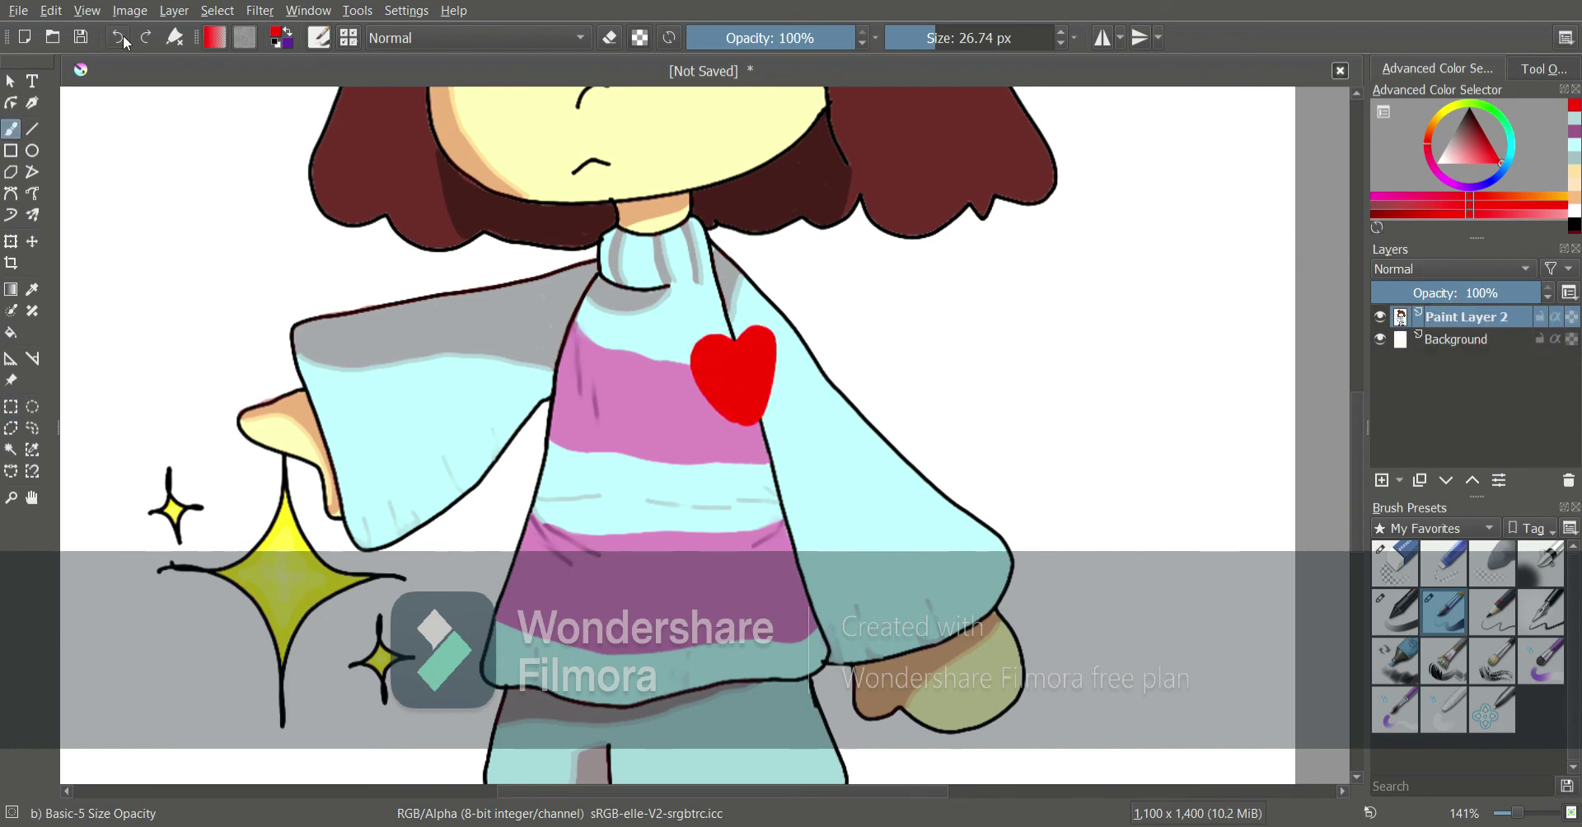
left_click(118, 38)
Paint a translucent red heart on the sweater's chest, reducing the brush to 11% opacity and 5.06 px
left_click(738, 39)
mouse_move(710, 309)
left_mouse_down()
mouse_move(712, 404)
mouse_move(741, 322)
left_mouse_up()
left_click(705, 40)
mouse_move(722, 381)
left_mouse_down()
mouse_move(676, 346)
mouse_move(731, 290)
left_mouse_up()
left_click_drag(900, 44, 890, 41)
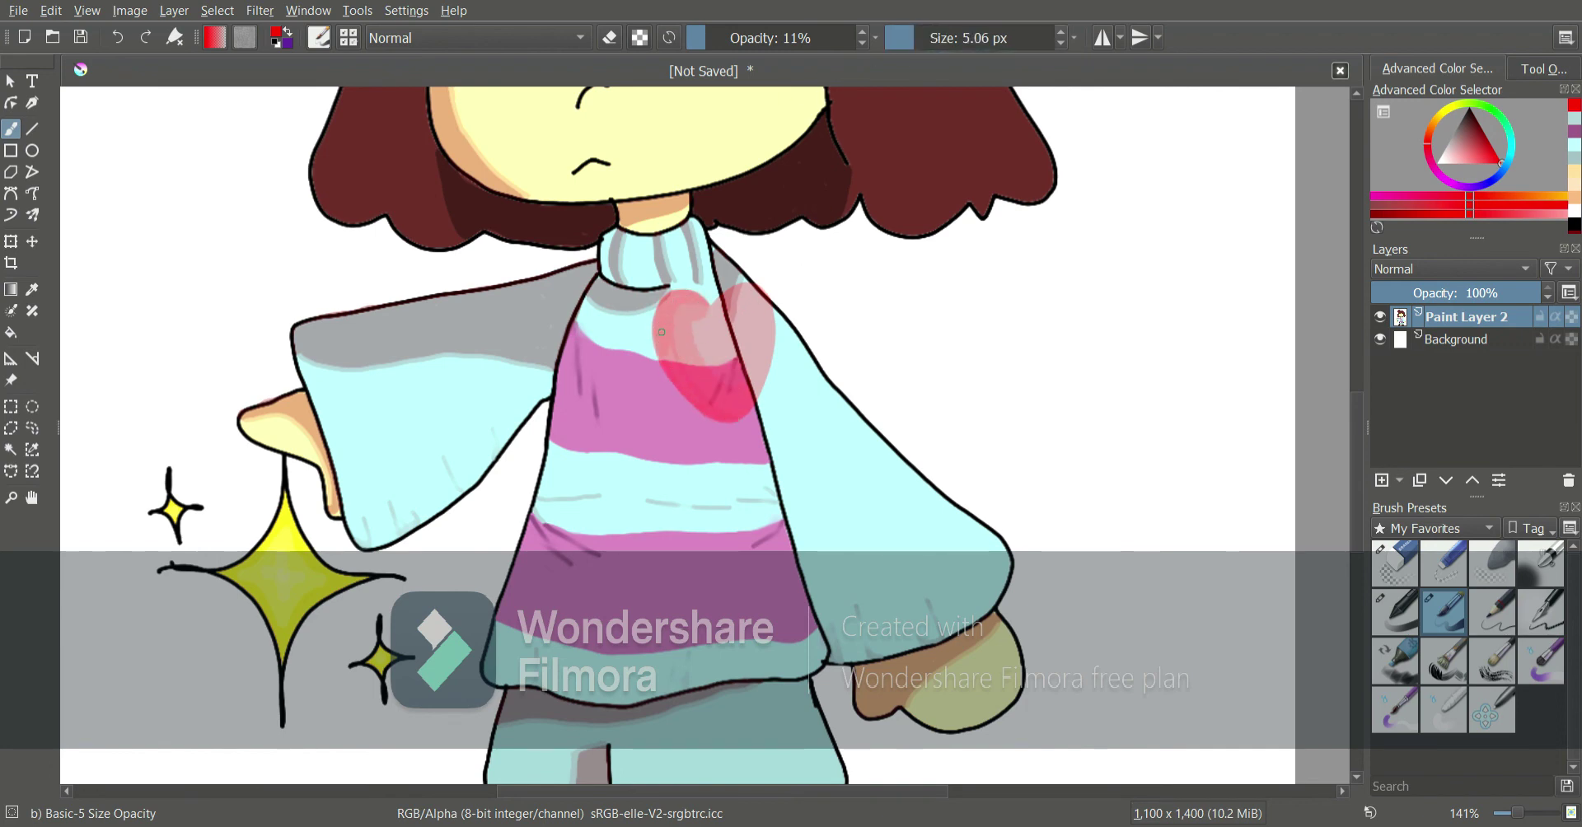
Set up a dark orange brush on the Background layer with 100% opacity and a size of 13.03 px
left_click(1458, 339)
left_click_drag(1519, 815, 1515, 814)
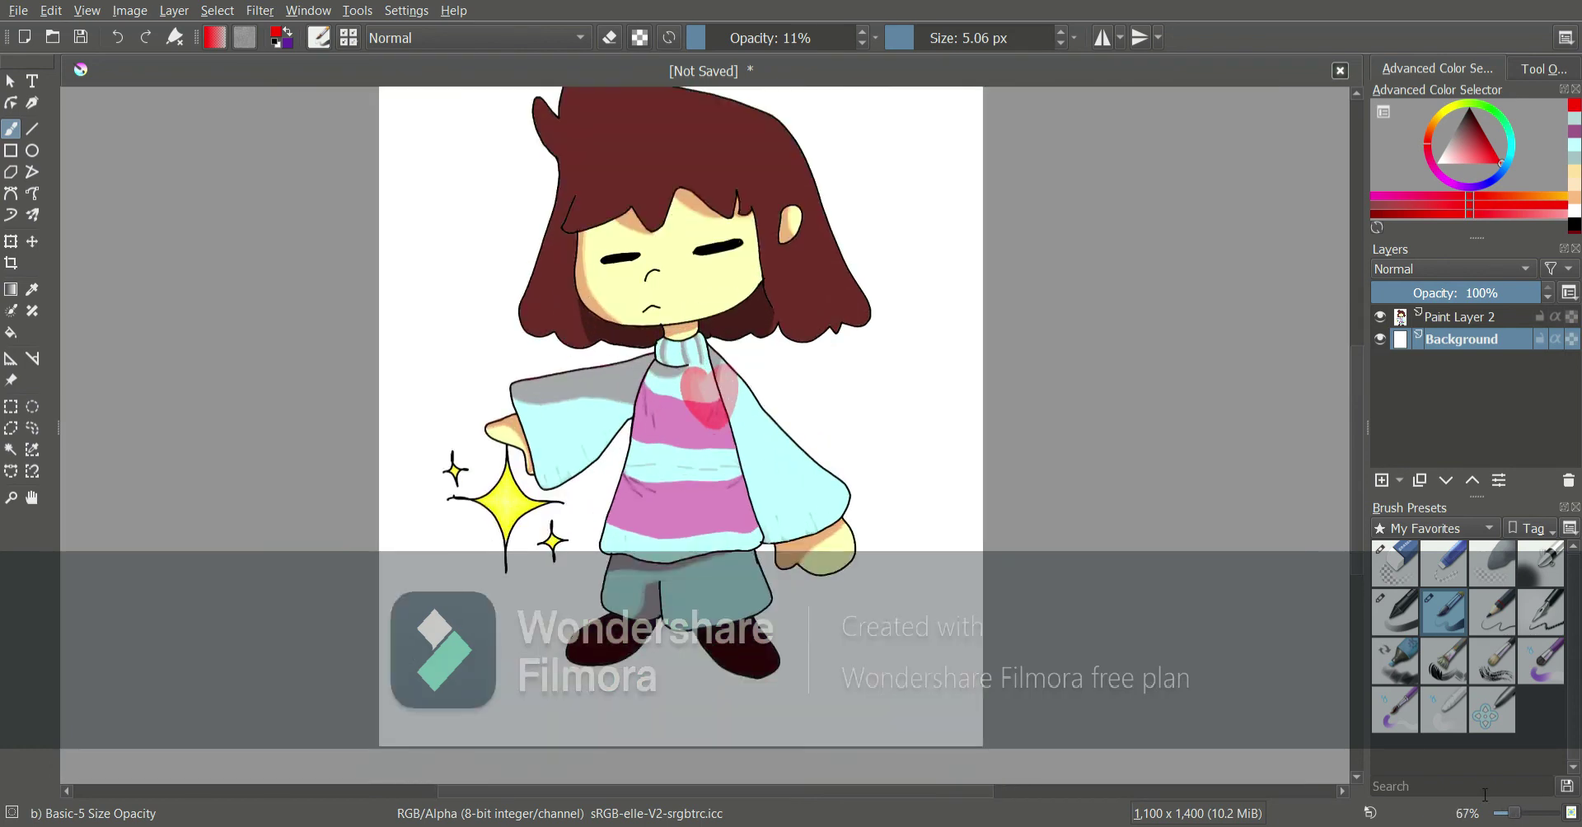
left_click_drag(1357, 461, 1357, 442)
left_click_drag(1428, 137, 1434, 119)
left_click_drag(1466, 150, 1480, 140)
left_click(925, 41)
left_click_drag(429, 724, 446, 676)
left_click_drag(837, 40, 898, 43)
Try to outline and fill a dark orange ground area beneath the character on the Background layer
left_click_drag(446, 676, 475, 673)
mouse_move(430, 723)
left_mouse_down()
mouse_move(715, 725)
mouse_move(753, 676)
mouse_move(455, 678)
mouse_move(956, 751)
left_mouse_up()
left_click(10, 333)
left_click(857, 700)
left_click(117, 38)
left_click(117, 38)
left_click(11, 151)
left_click(117, 38)
key("ctrl+z")
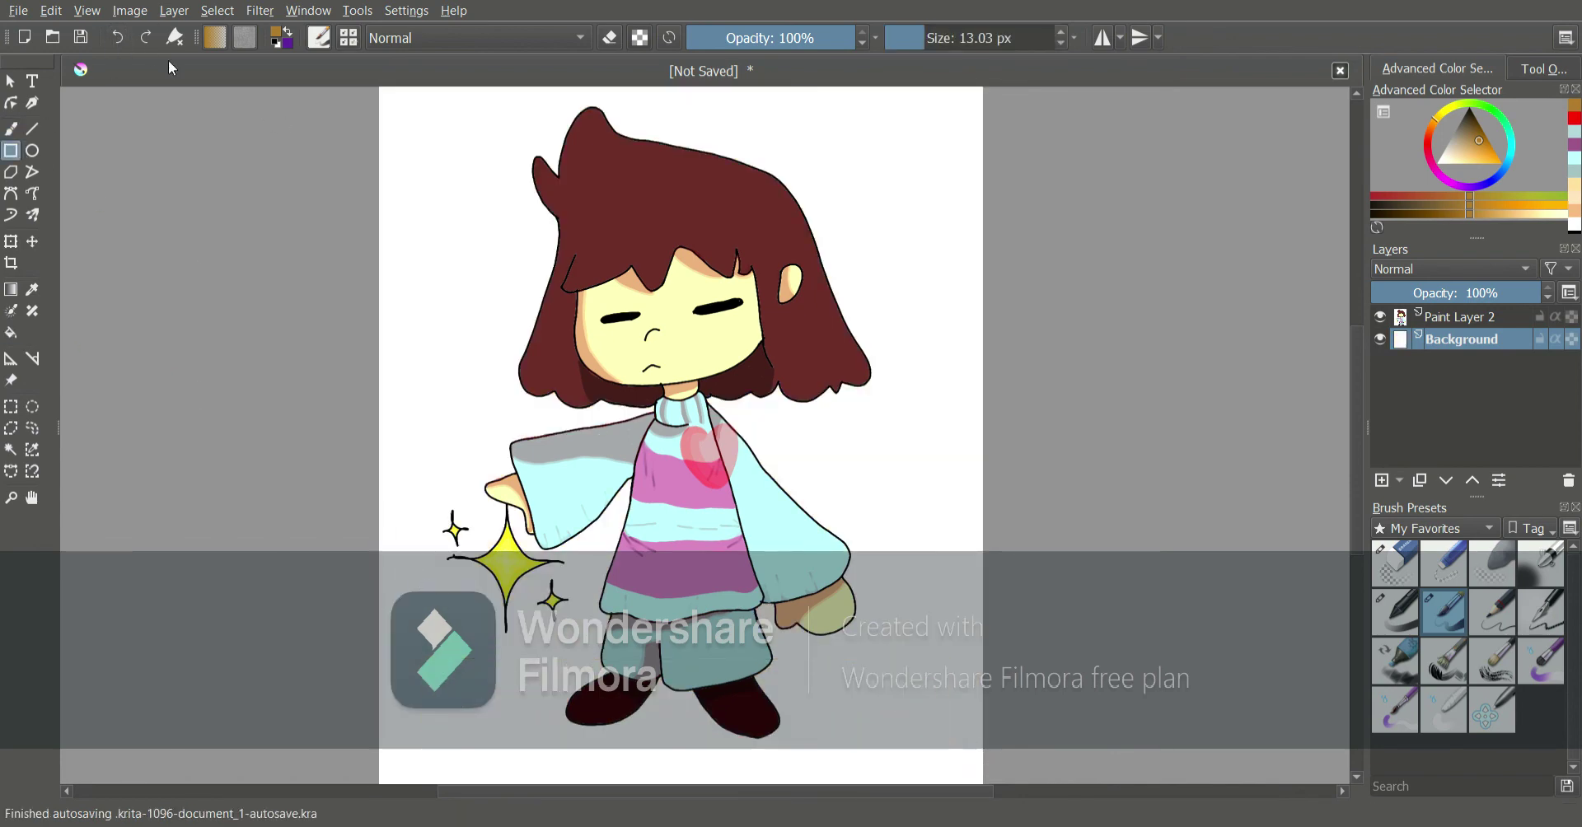
Draw a large rectangle behind the character on the Background layer and fill it with black
key("d")
left_click_drag(425, 199, 949, 593)
key("f")
left_click(500, 341)
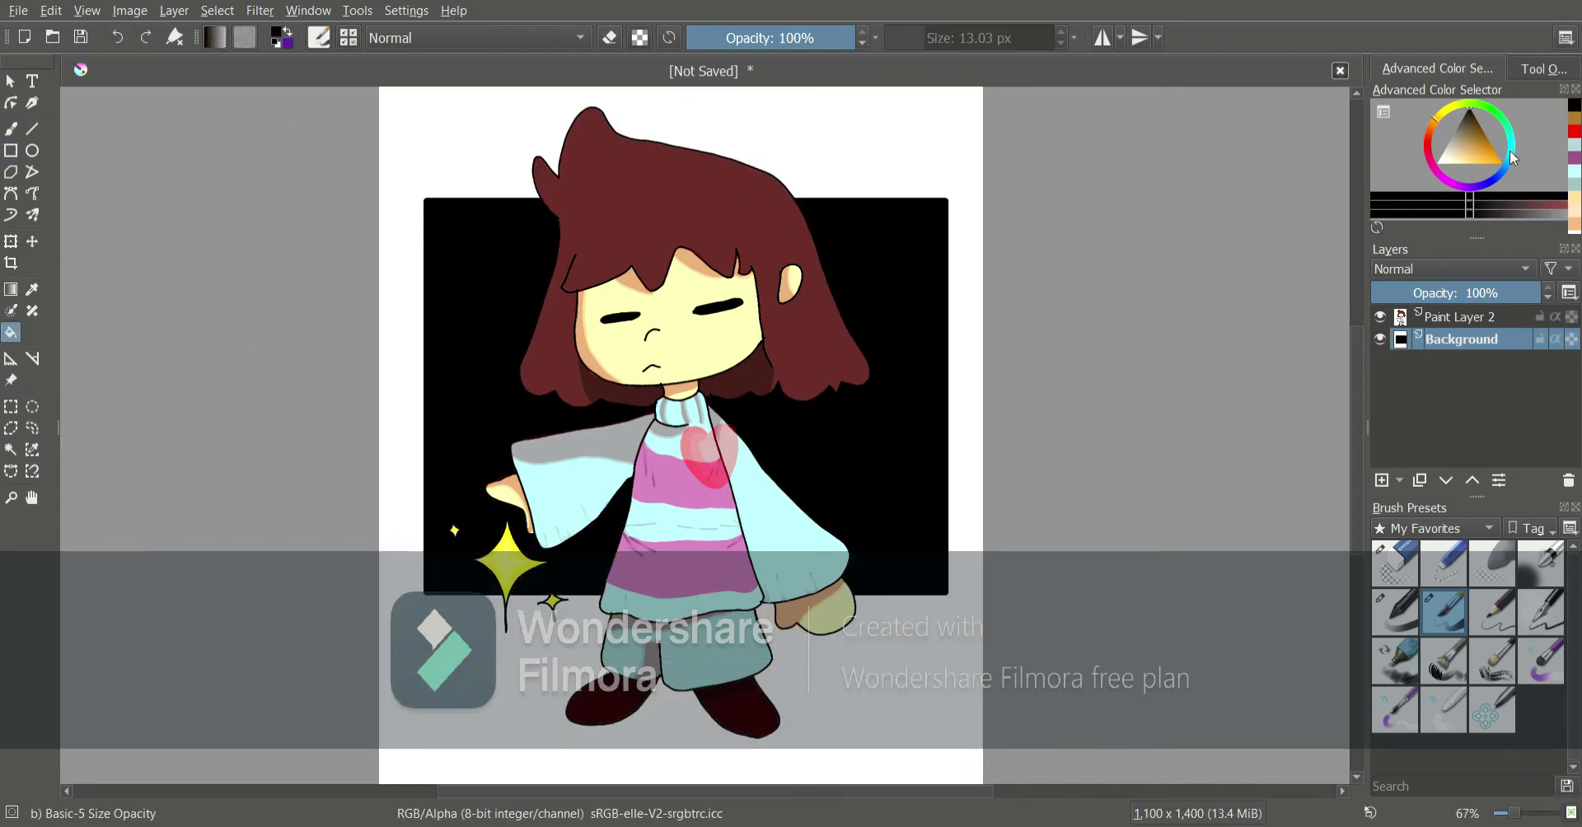
Choose bright green as the drawing colour for the Line tool
left_click(1504, 119)
left_click(1489, 138)
left_click(32, 129)
Try a first set of vertical green lines across the black panel
left_click_drag(514, 198, 511, 596)
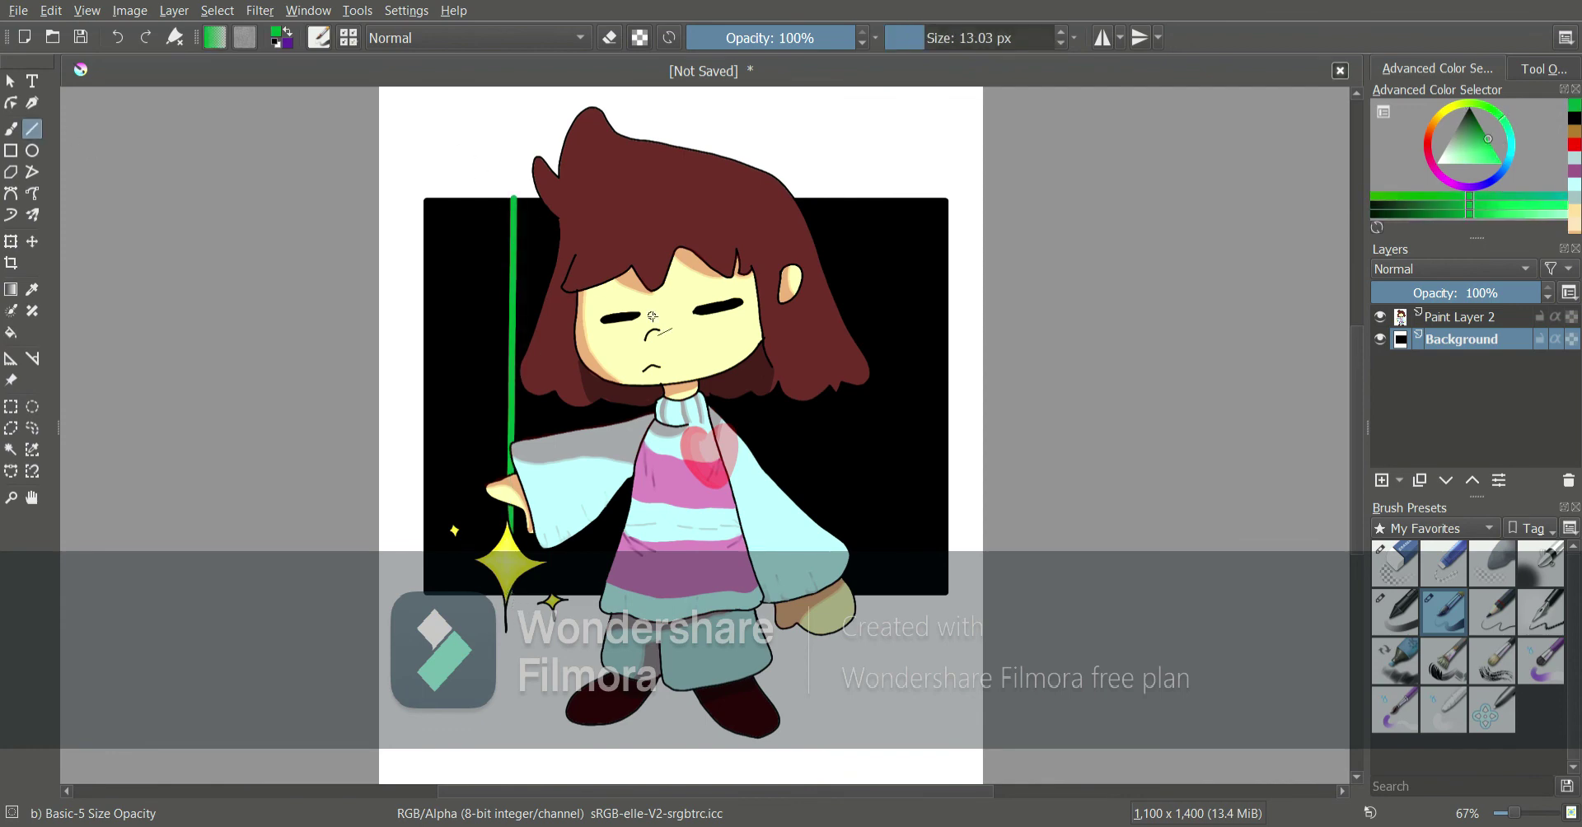
left_click_drag(806, 199, 810, 595)
left_click_drag(904, 198, 896, 595)
left_click_drag(443, 228, 445, 595)
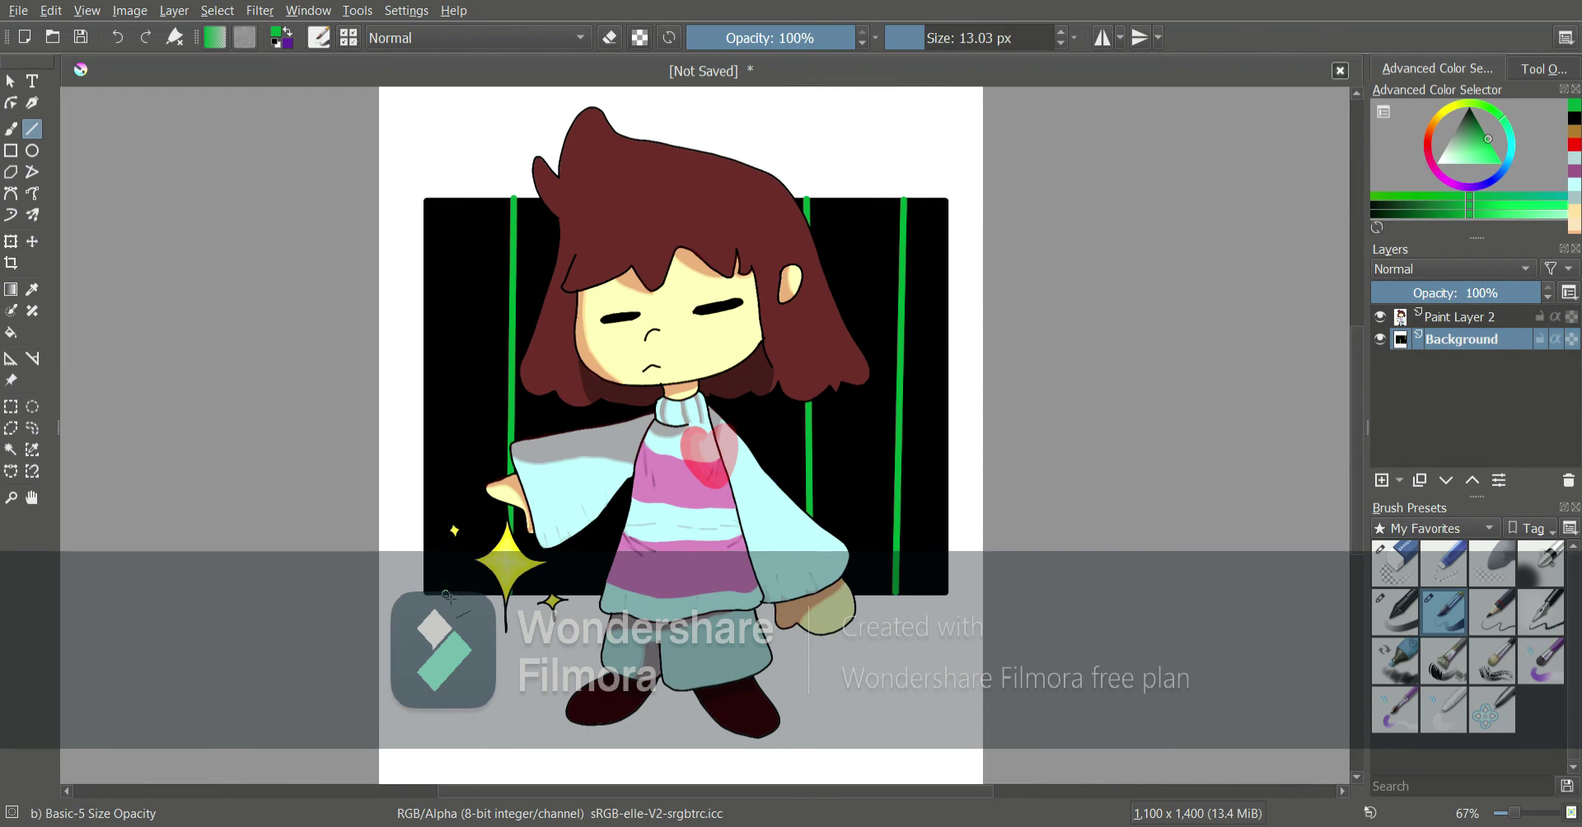
key("ctrl+z")
key("ctrl+z")
key("ctrl+z")
key("ctrl+z")
key("ctrl+z")
key("ctrl+shift+z")
Draw four evenly spread vertical green lines spanning the full height of the black panel
left_click(1525, 816)
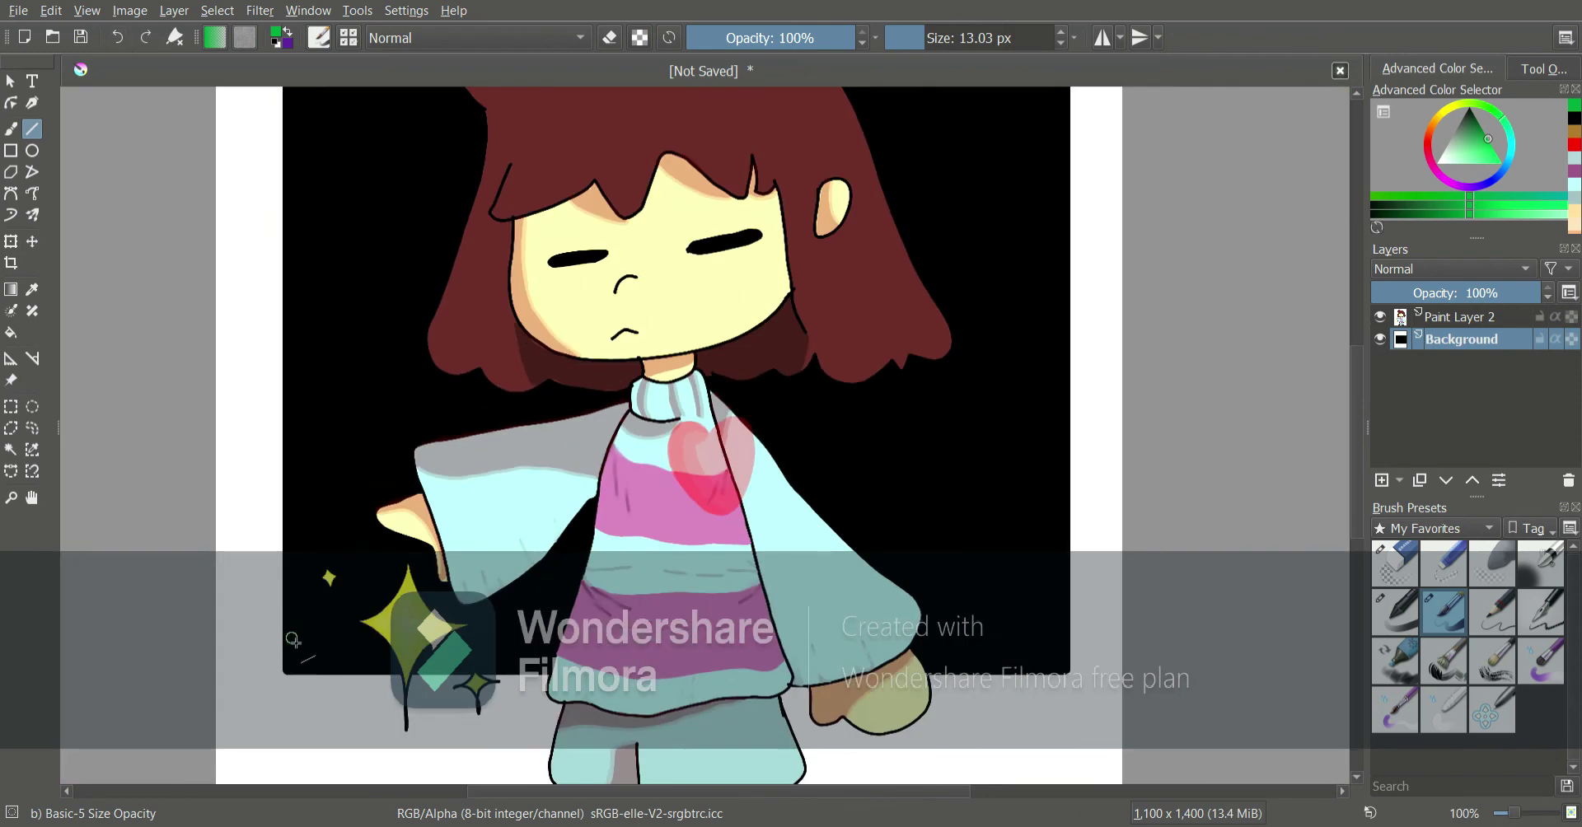
left_click_drag(284, 626, 1069, 628)
key("ctrl+z")
scroll(348, 132, "up", 1)
left_click_drag(348, 131, 348, 727)
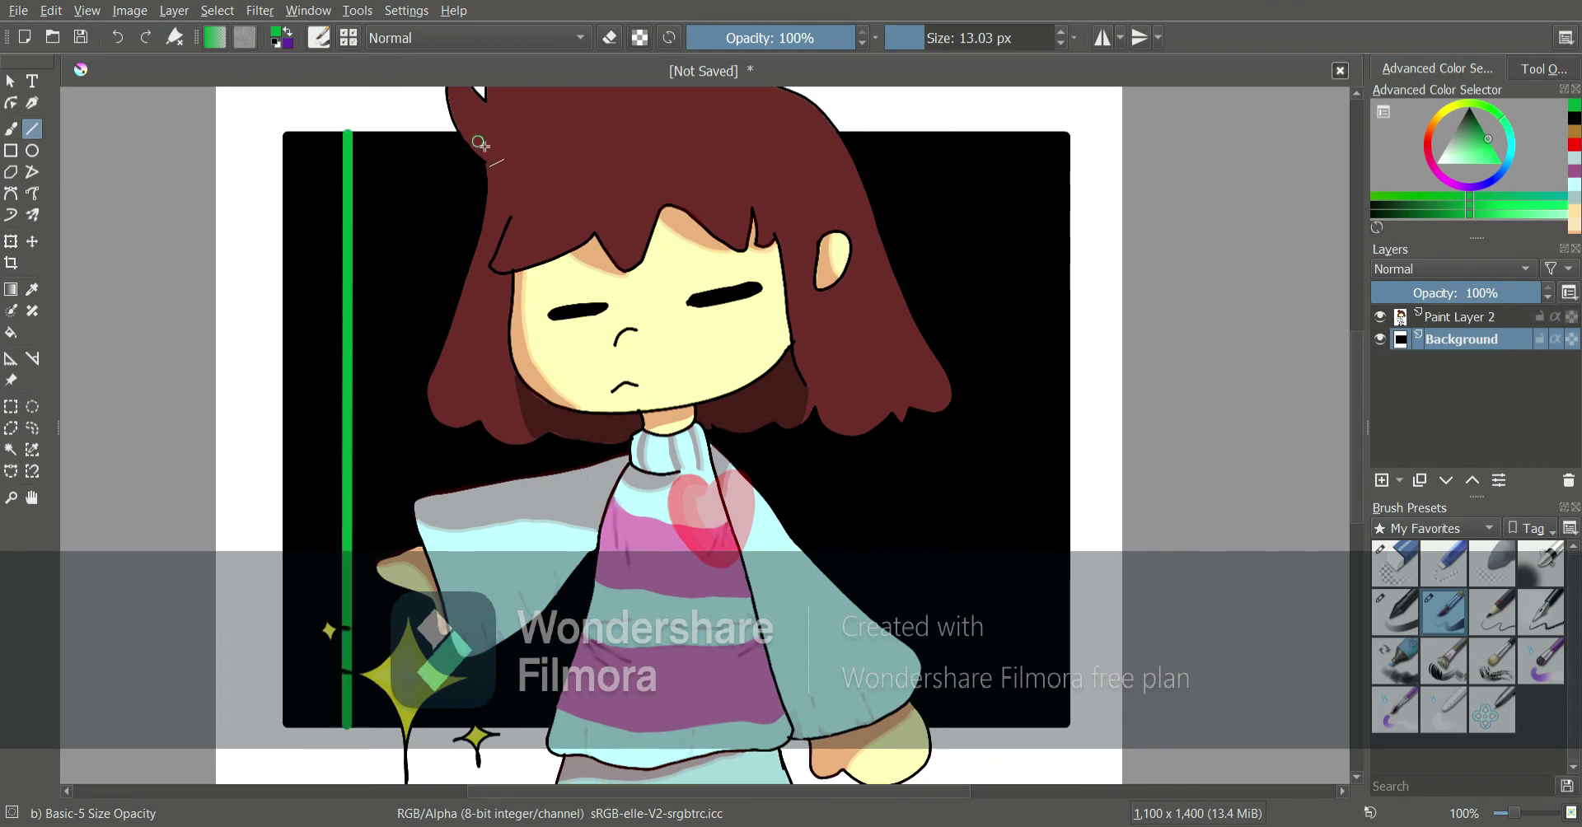
left_click_drag(532, 136, 538, 727)
mouse_move(812, 140)
left_mouse_down()
mouse_move(827, 713)
mouse_move(811, 727)
left_mouse_up()
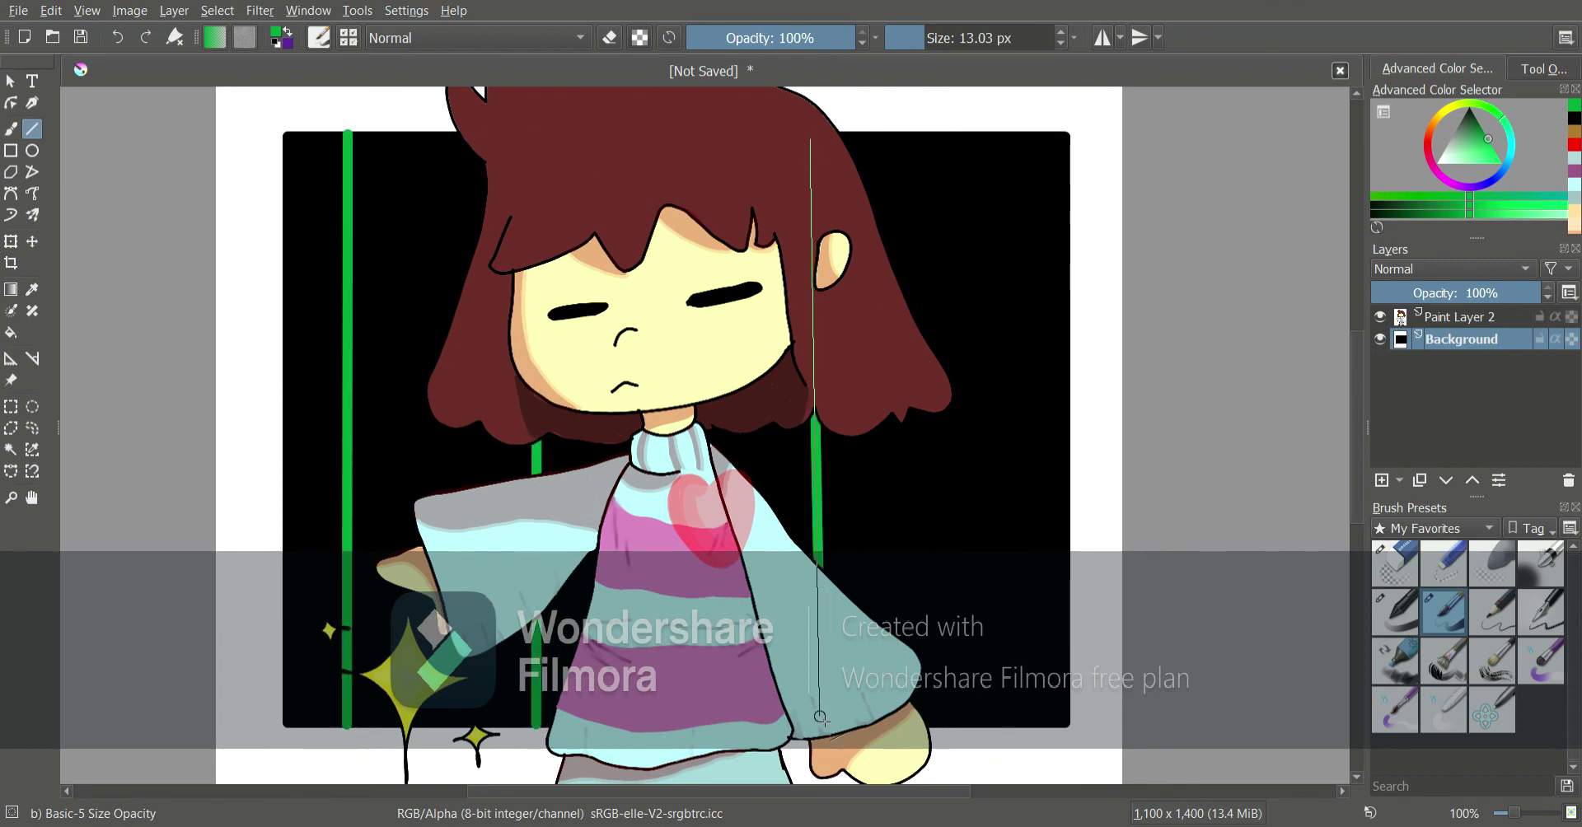
left_click_drag(996, 132, 994, 727)
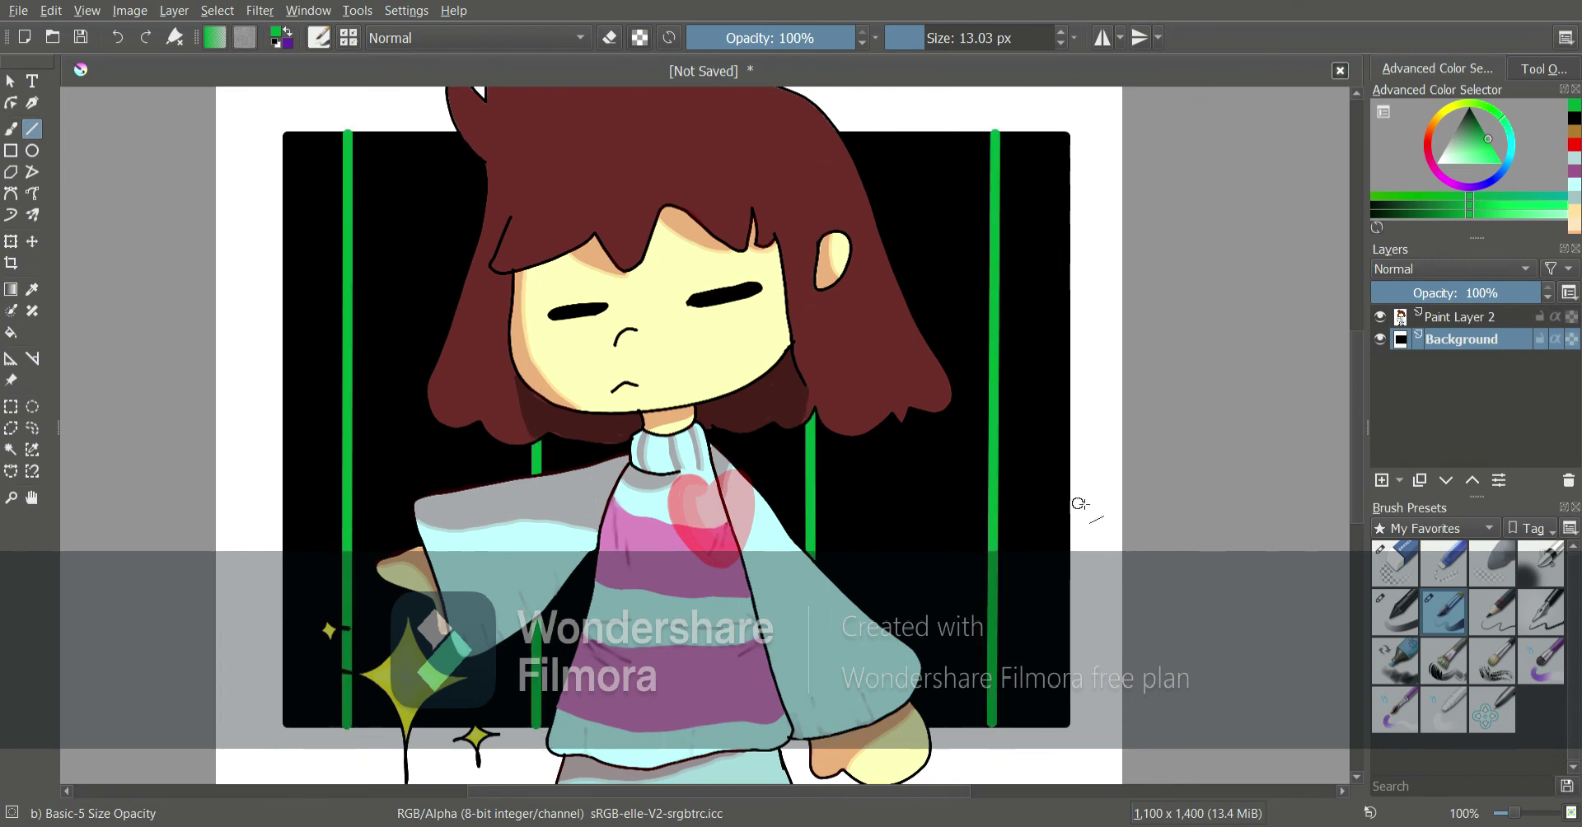
Draw three horizontal green lines across the full width of the black panel to complete the grid
left_click_drag(287, 311, 1069, 312)
left_click_drag(287, 516, 1069, 517)
left_click_drag(287, 684, 1070, 684)
key("ctrl+z")
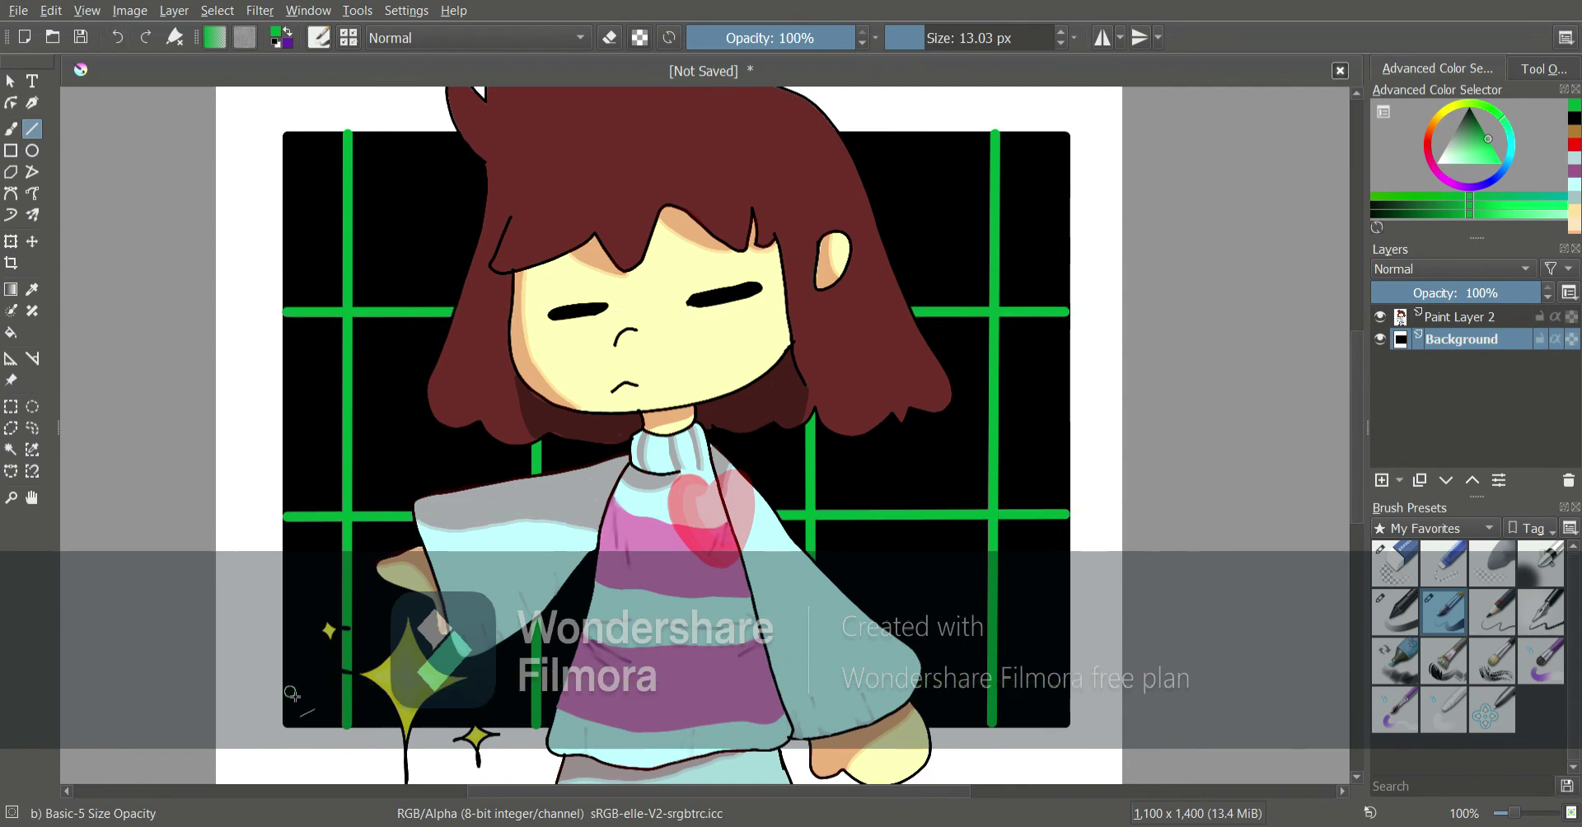
left_click_drag(286, 700, 1069, 701)
Sample the white background colour and paint over the black panel's two upper corners to round them off
left_click_drag(1515, 814, 1511, 815)
left_click(902, 282, "ctrl")
key("b")
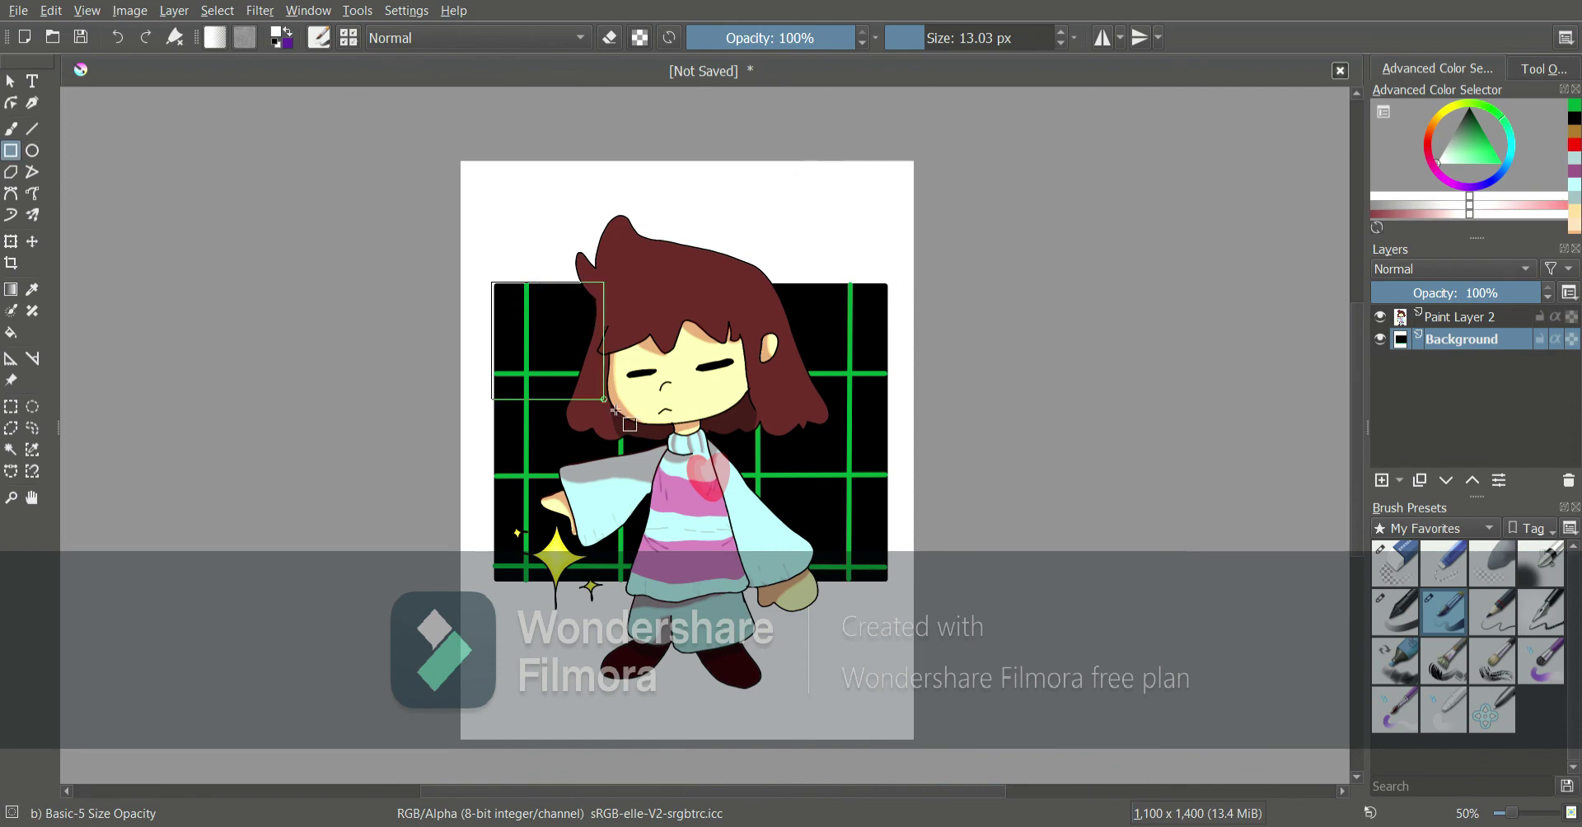
left_click(119, 38)
left_click_drag(1512, 814, 1518, 814)
left_click_drag(1356, 404, 1357, 340)
mouse_move(1225, 299)
left_mouse_down()
mouse_move(1101, 272)
mouse_move(1228, 295)
mouse_move(1153, 274)
left_mouse_up()
key("ctrl+z")
key("ctrl+z")
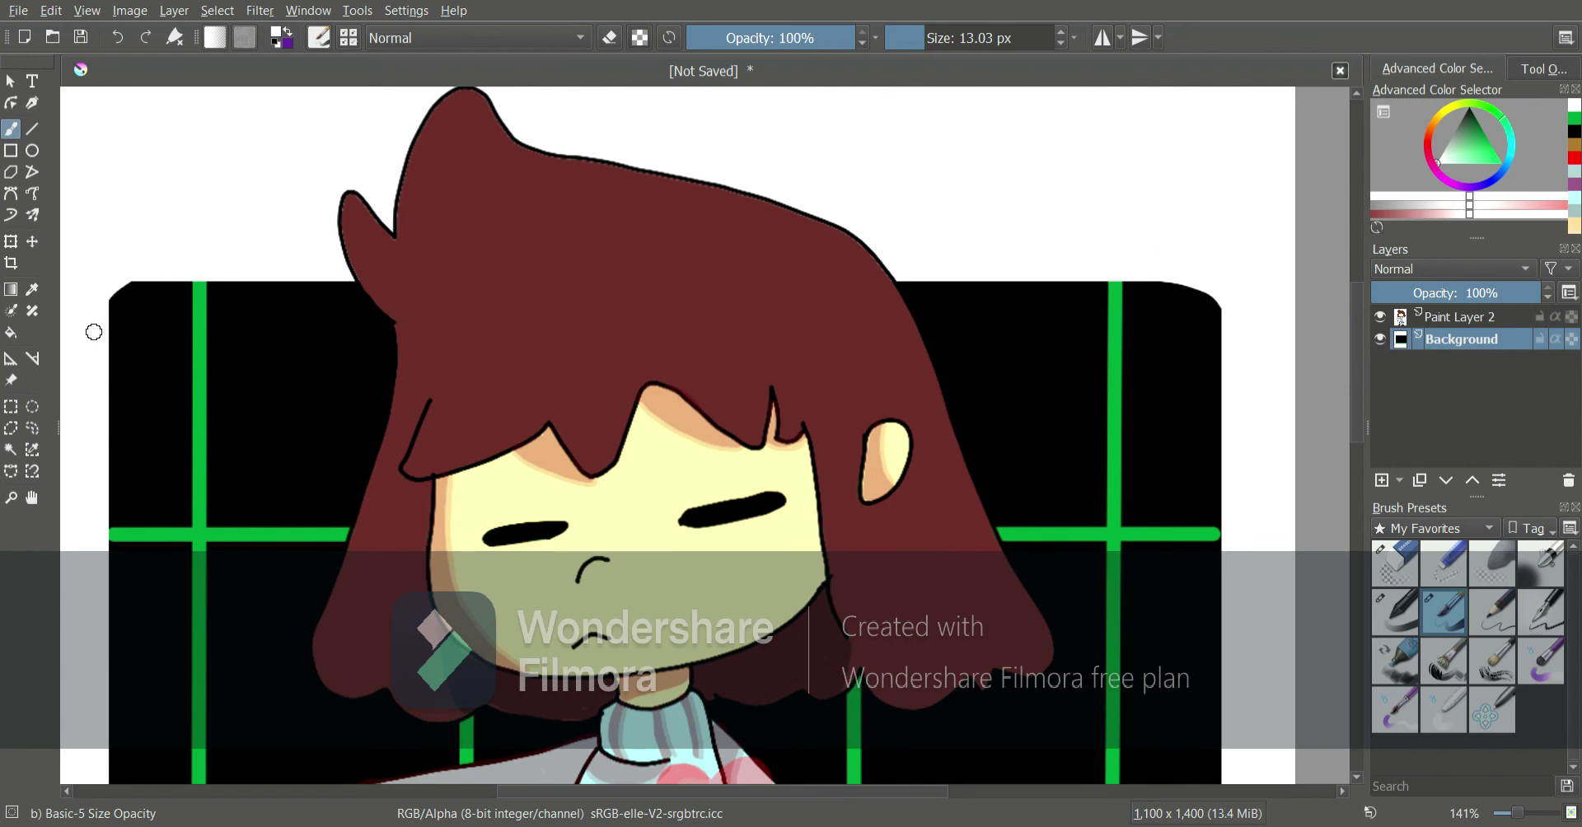
left_click_drag(99, 358, 149, 279)
Round off the black panel's two lower corners with white brush strokes
left_click_drag(1358, 421, 1359, 560)
mouse_move(107, 490)
left_mouse_down()
mouse_move(132, 524)
mouse_move(110, 446)
mouse_move(149, 522)
left_mouse_up()
left_click(118, 37)
left_click(118, 37)
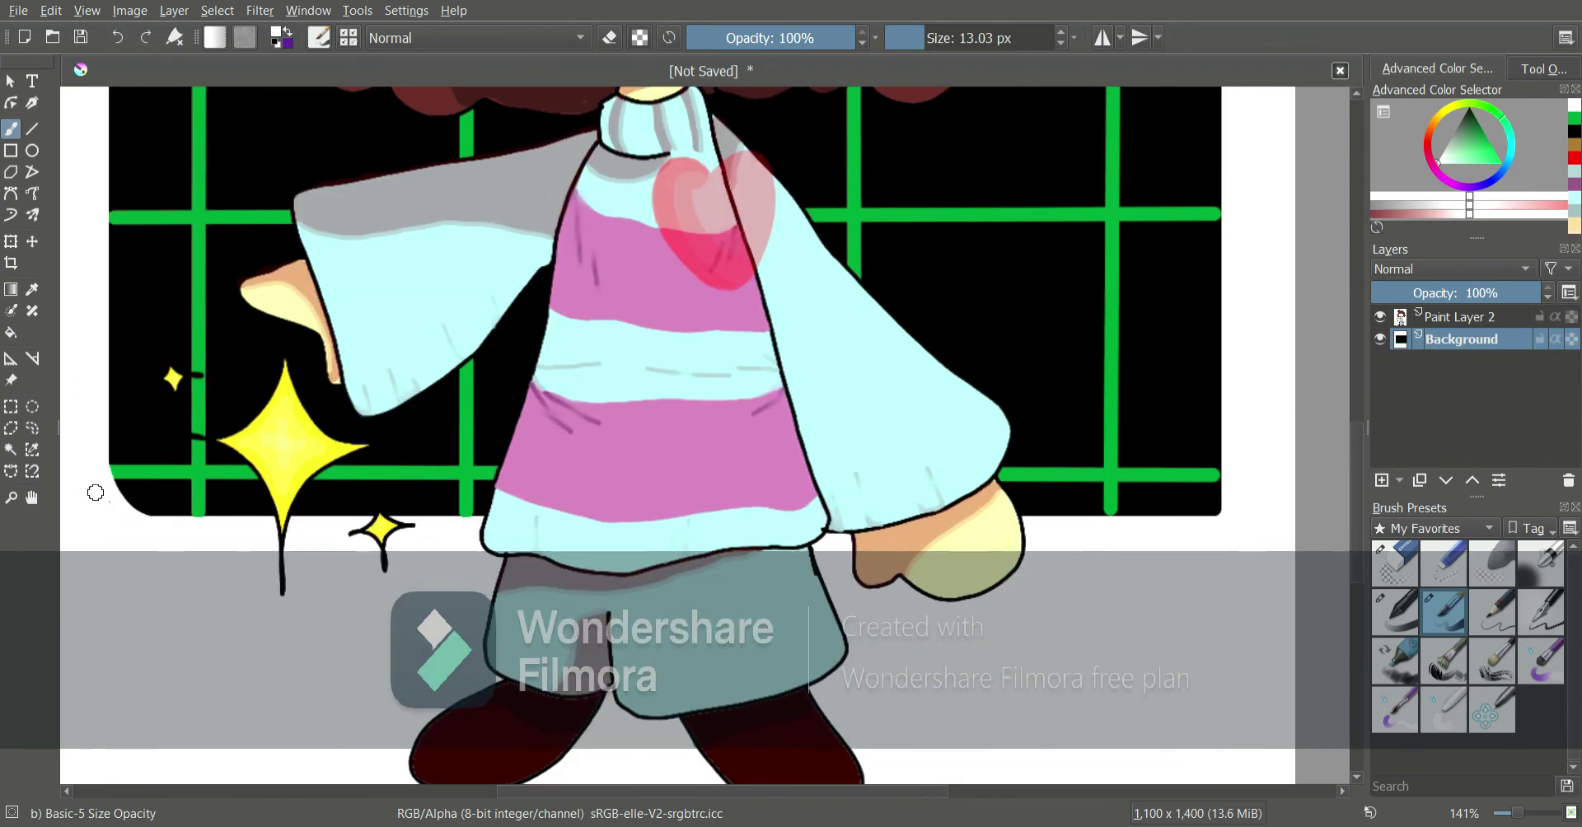
left_click_drag(1183, 527, 1232, 451)
key("slash")
right_click(1177, 475)
left_click(1132, 695)
left_click(1444, 612)
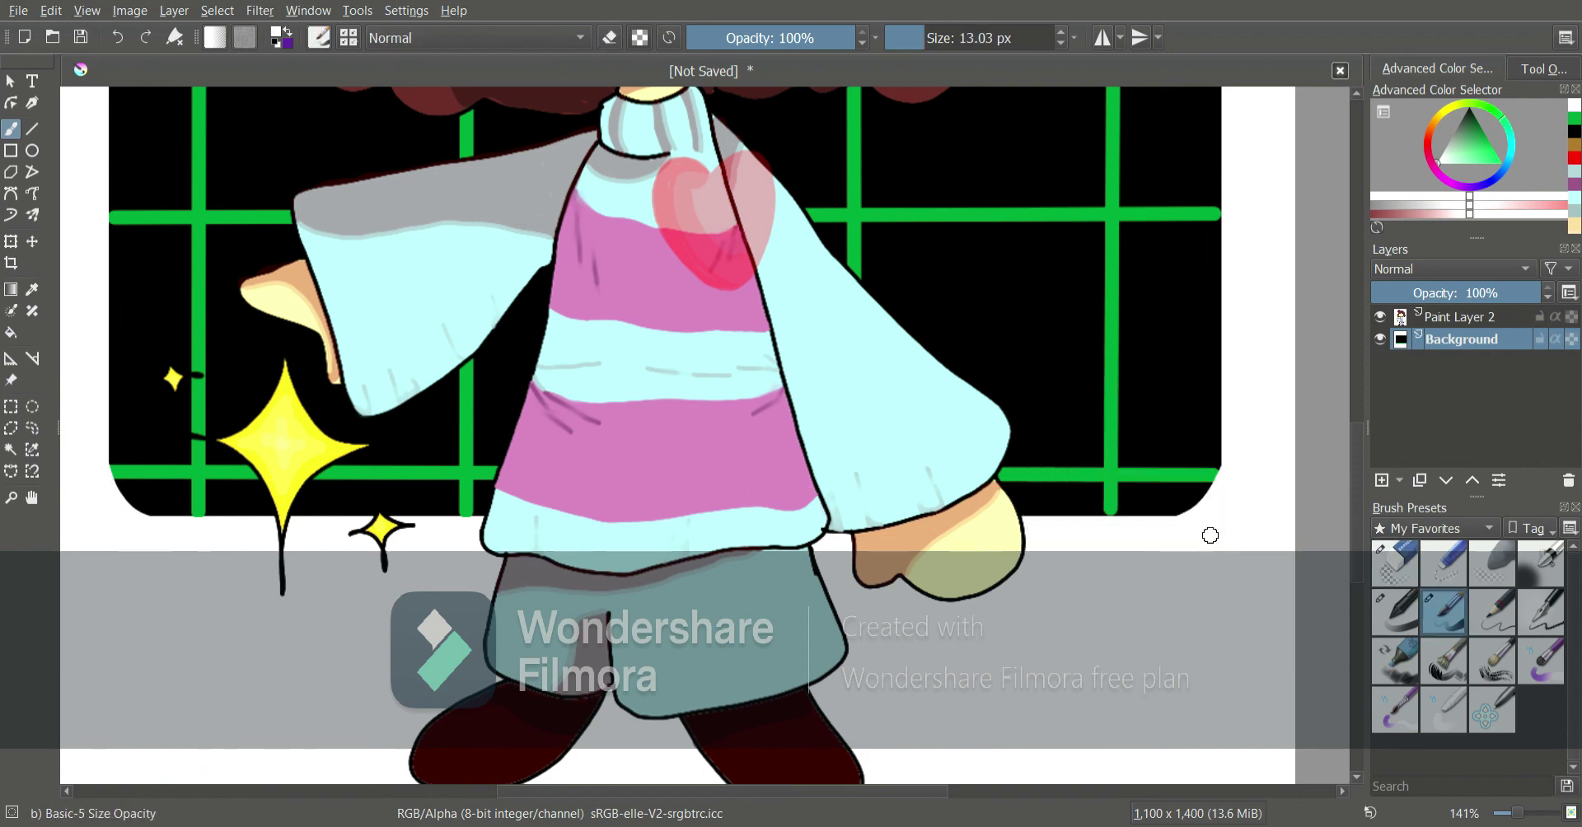
left_click_drag(1523, 814, 1514, 811)
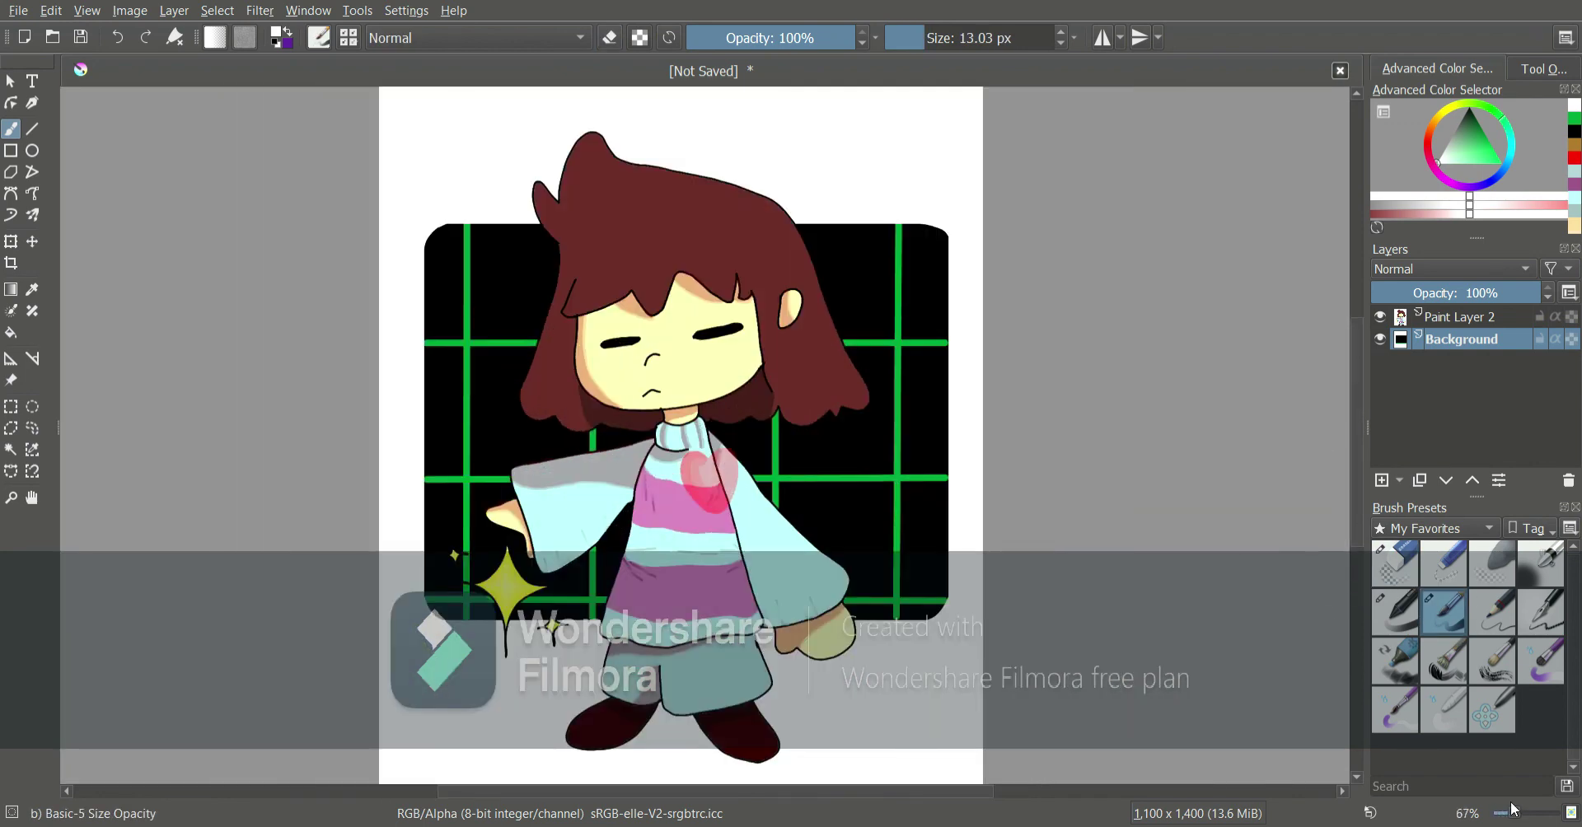